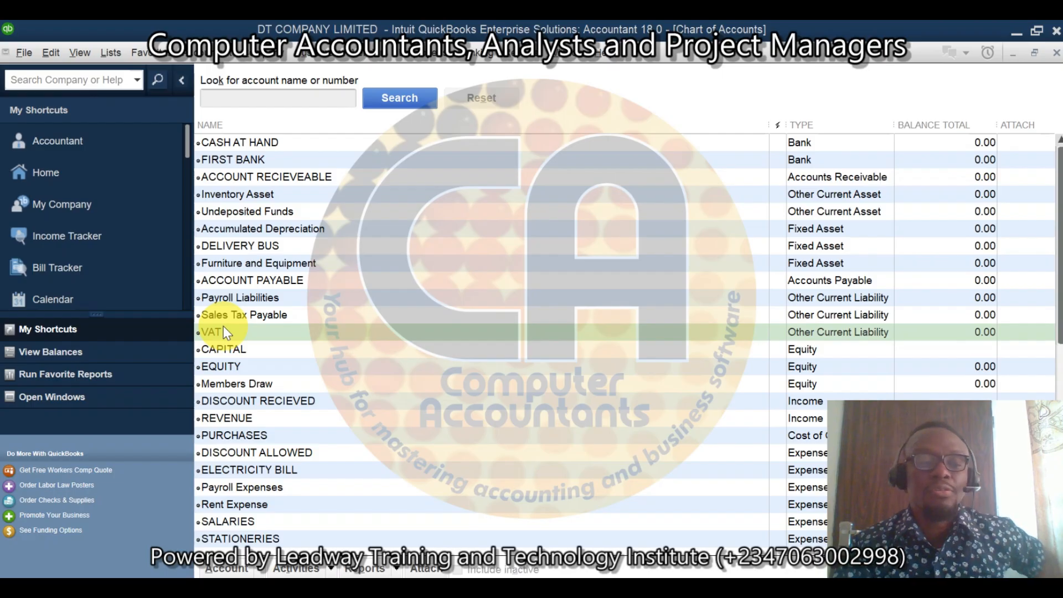
{"action": "left_click", "coordinate": [115, 55]}
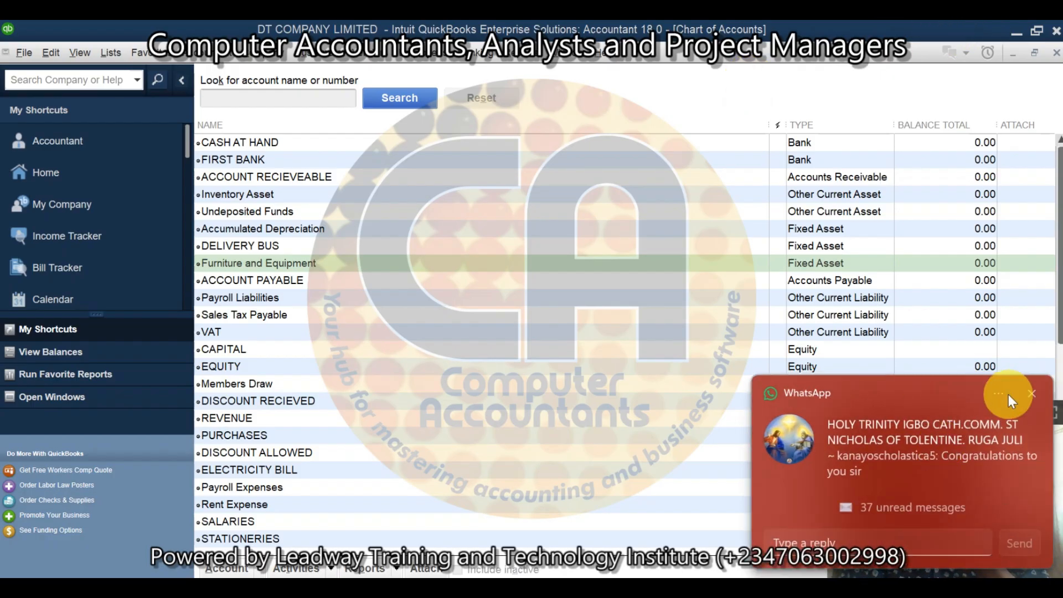
{"action": "left_click", "coordinate": [1034, 393]}
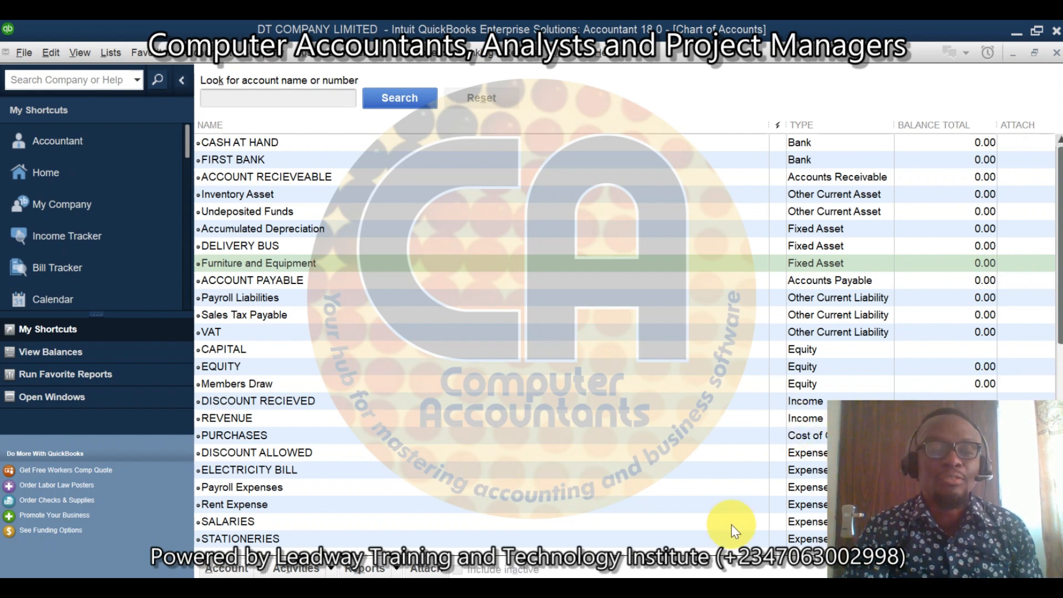
{"action": "left_click", "coordinate": [281, 332]}
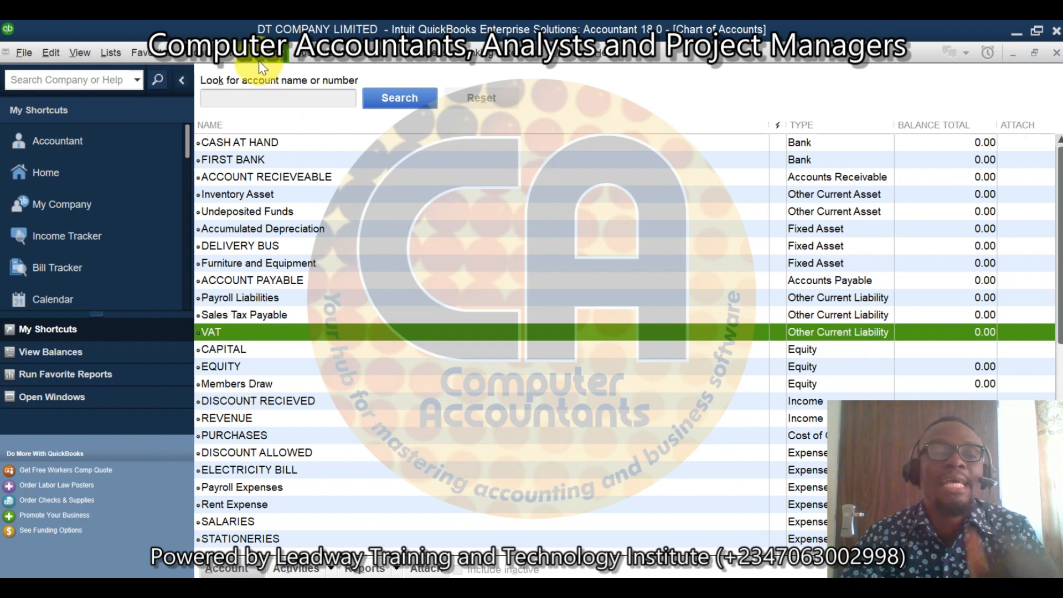
Step: Open the Item List of the company file
{"action": "left_click", "coordinate": [110, 58]}
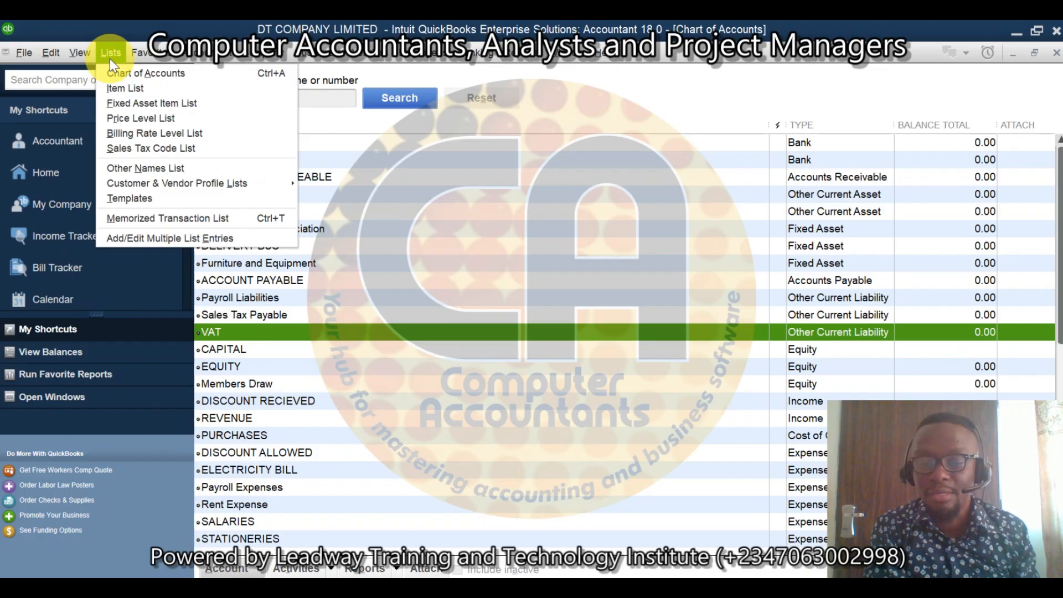
{"action": "key", "text": "XF86AudioRaiseVolume"}
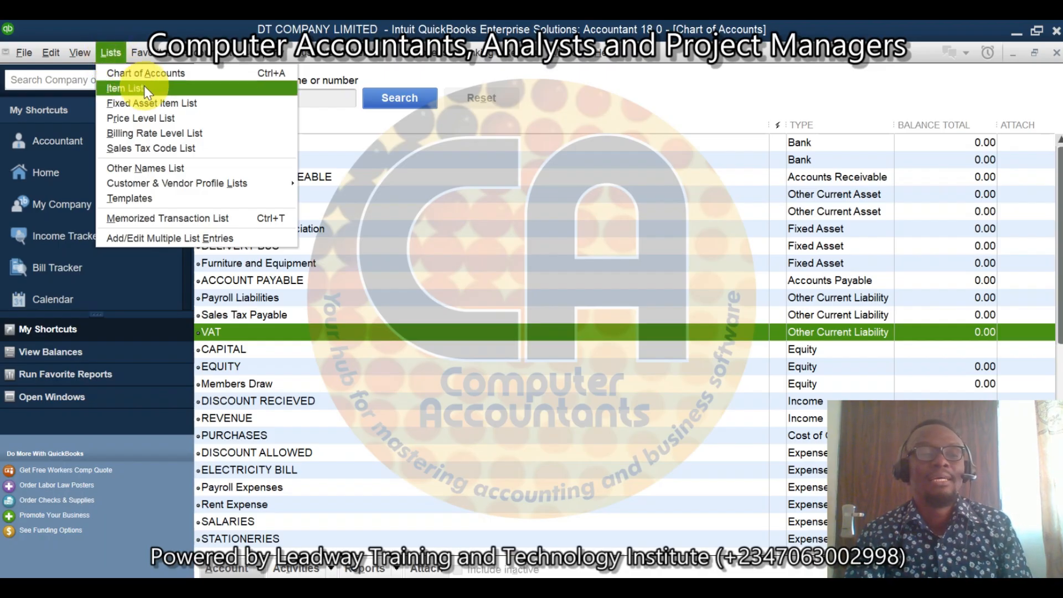
{"action": "left_click", "coordinate": [161, 87]}
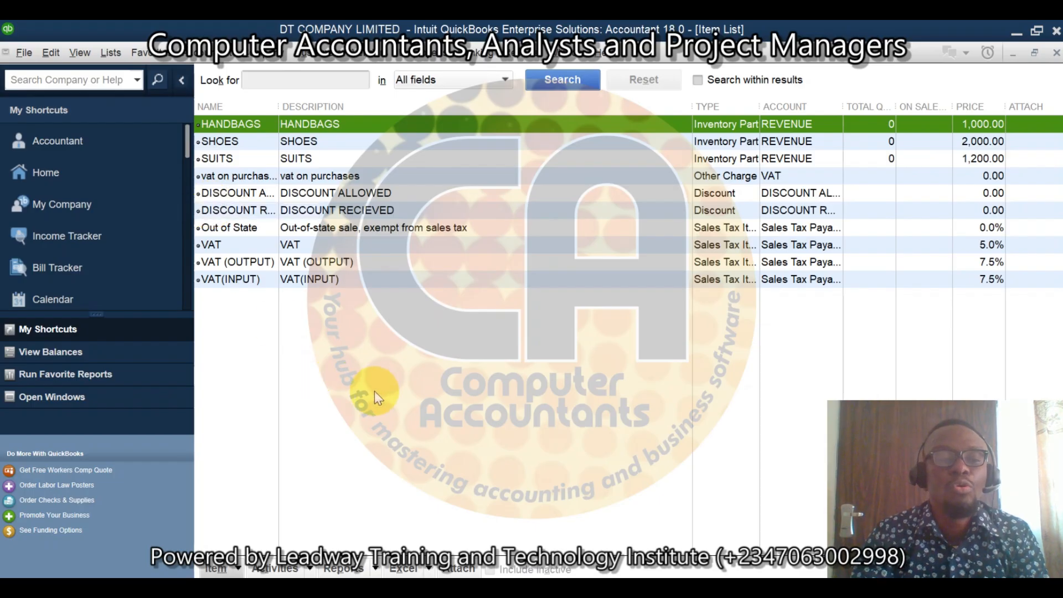
Step: Delete the VAT(INPUT) and VAT (OUTPUT) sales tax items from the Item List
{"action": "left_click", "coordinate": [314, 280]}
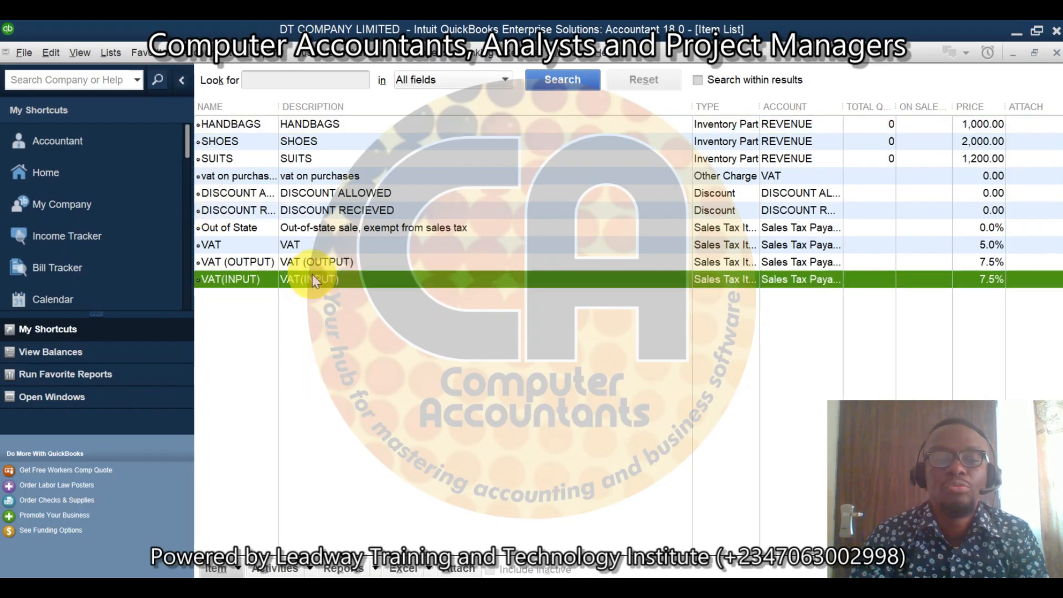
{"action": "right_click", "coordinate": [314, 281]}
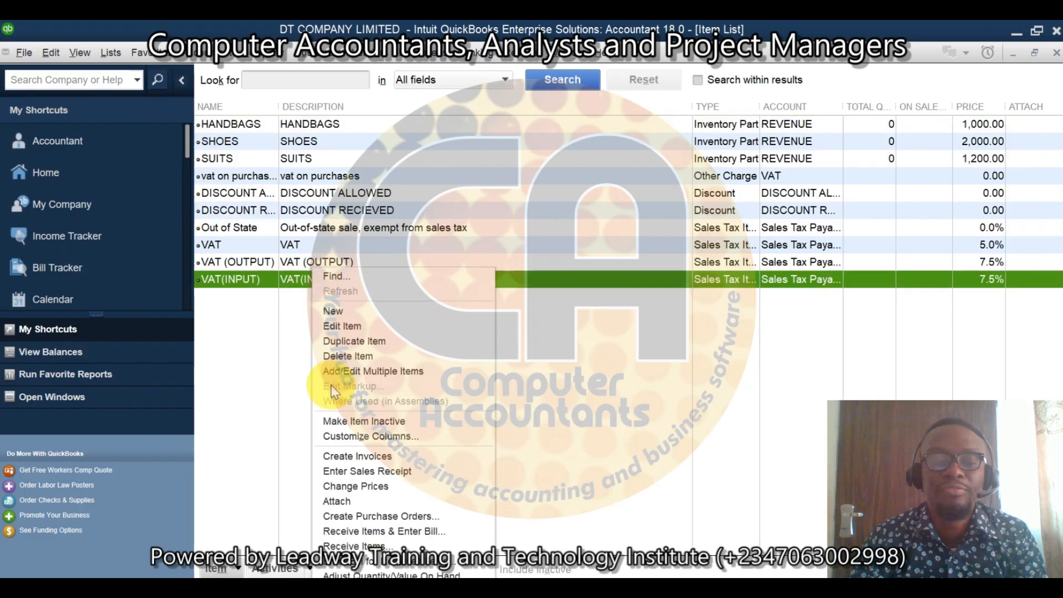
{"action": "left_click", "coordinate": [360, 357]}
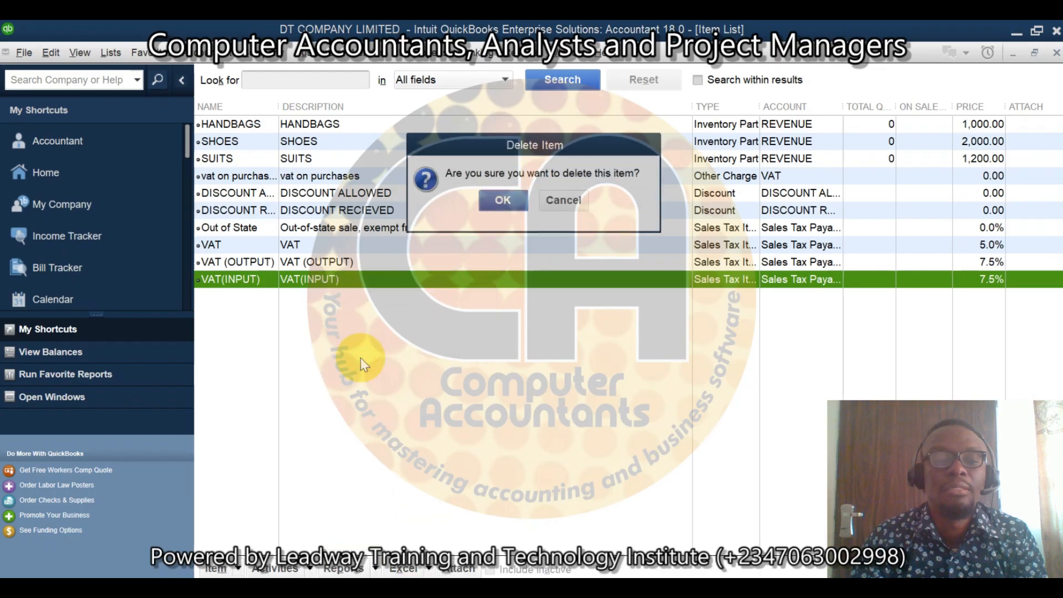
{"action": "left_click", "coordinate": [504, 194]}
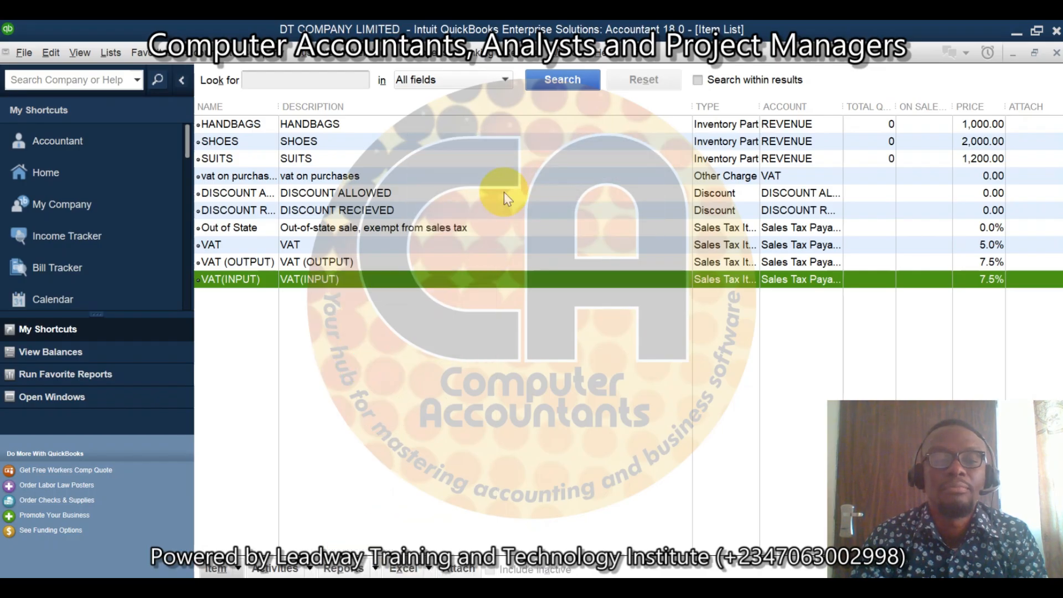
{"action": "right_click", "coordinate": [326, 268]}
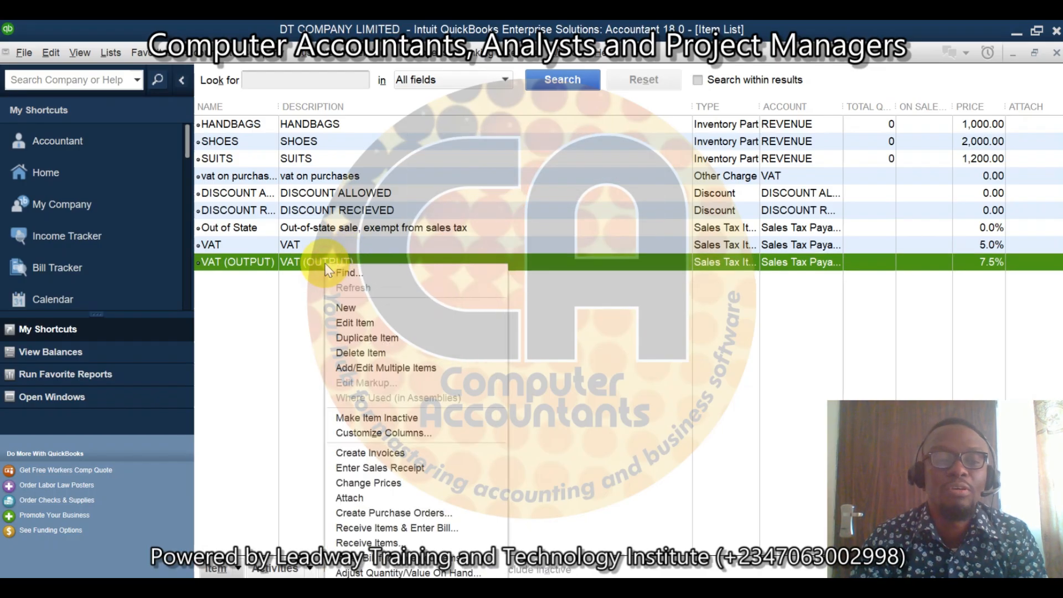
{"action": "left_click", "coordinate": [375, 354]}
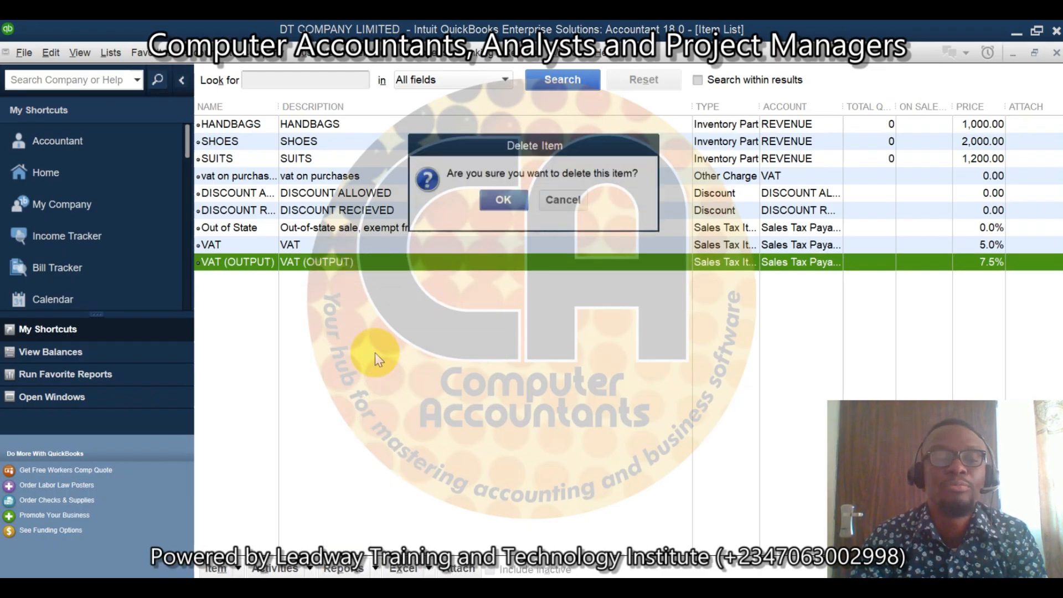
{"action": "left_click", "coordinate": [514, 197]}
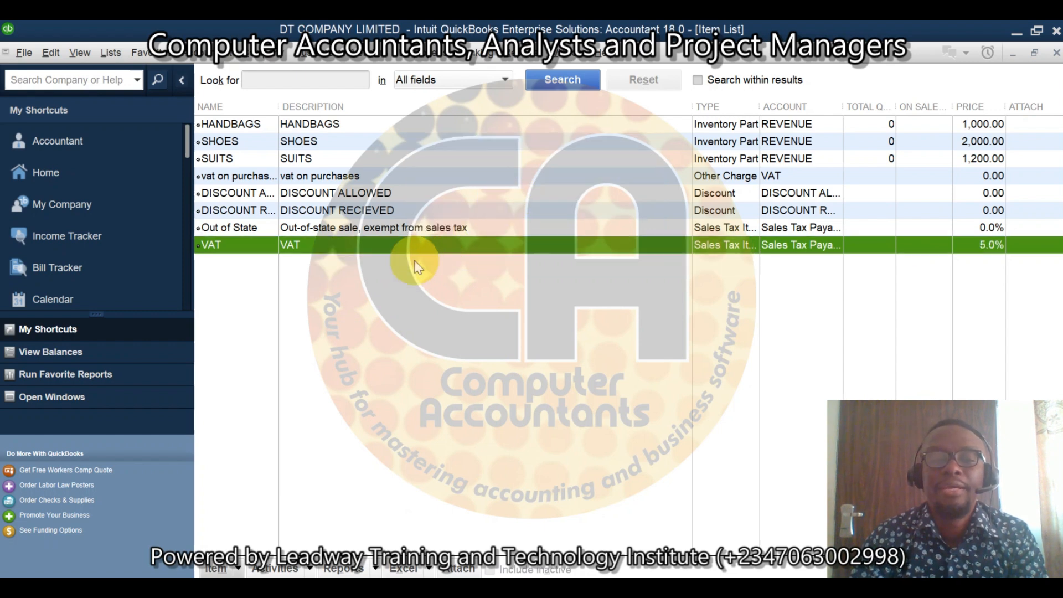
Step: Create a new item of type Other Charge and name it INPUT VAT (PURCHASES)
{"action": "right_click", "coordinate": [261, 283]}
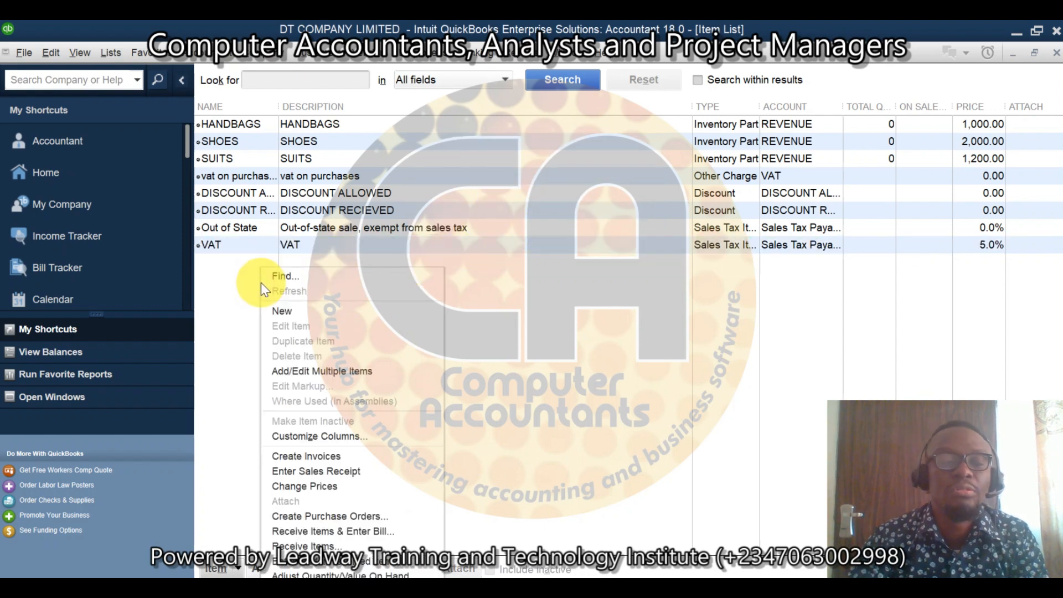
{"action": "left_click", "coordinate": [281, 309]}
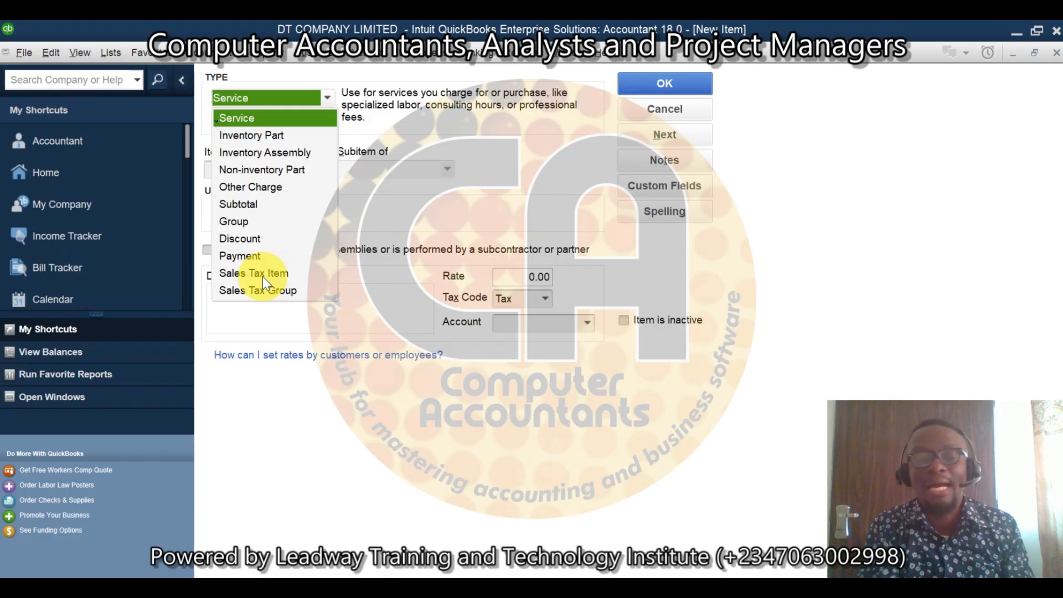
{"action": "left_click", "coordinate": [264, 188]}
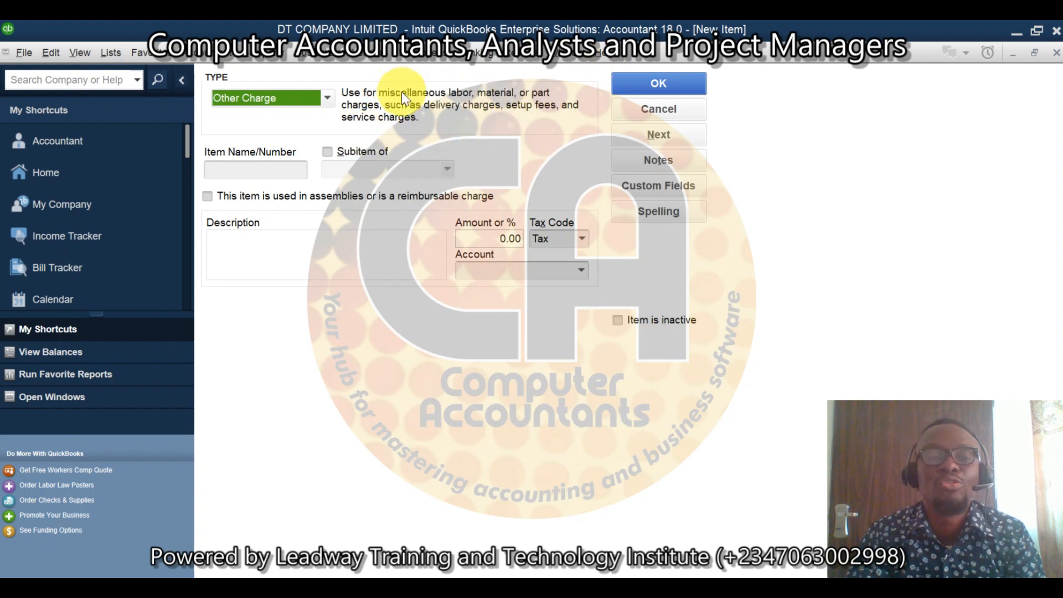
{"action": "left_click", "coordinate": [261, 172]}
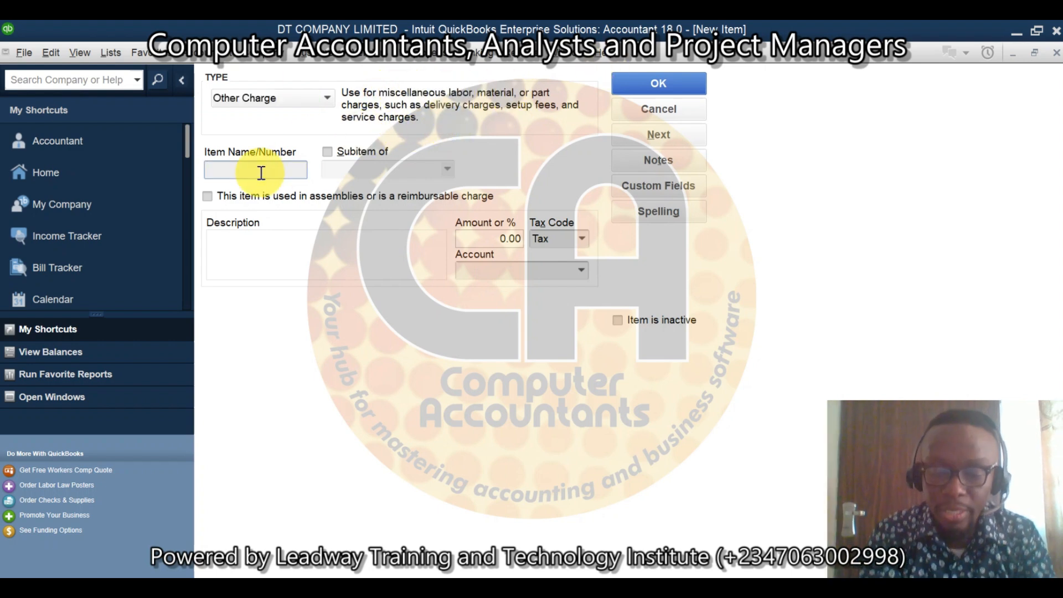
{"action": "type", "text": "INPUT"}
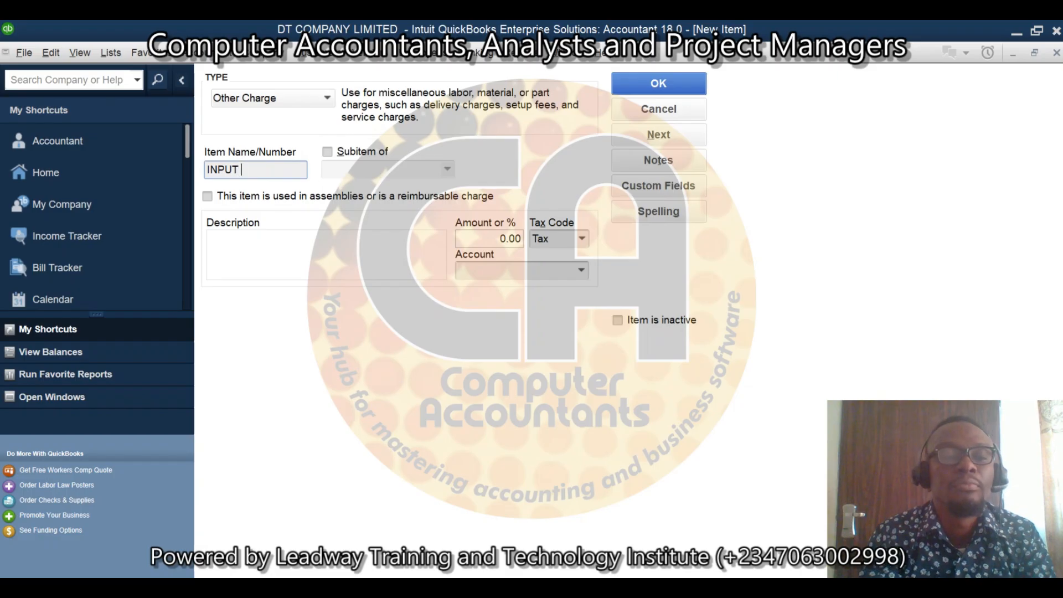
{"action": "type", "text": " VAT"}
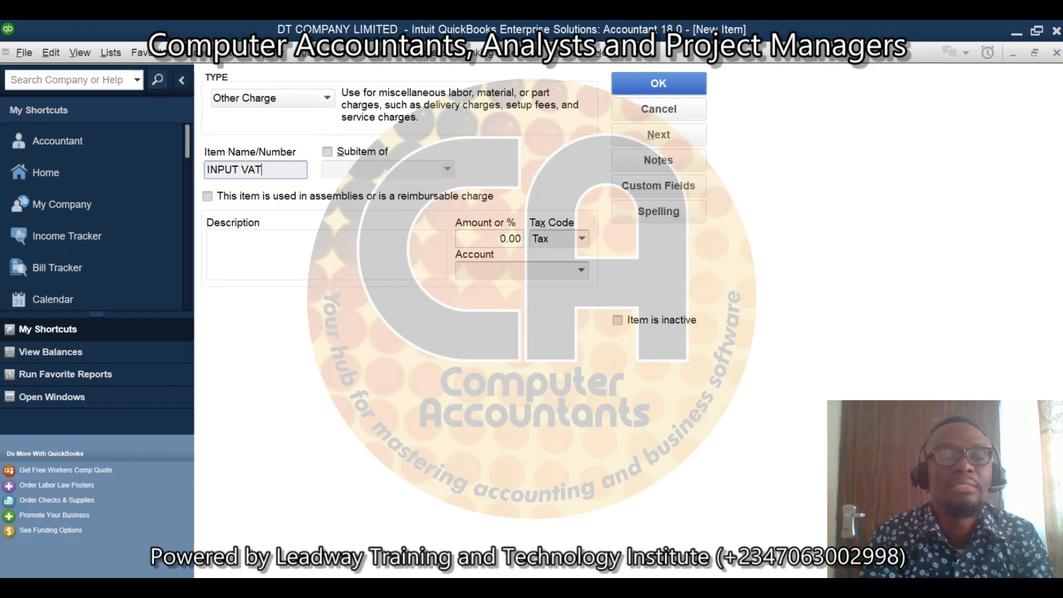
{"action": "type", "text": " (P"}
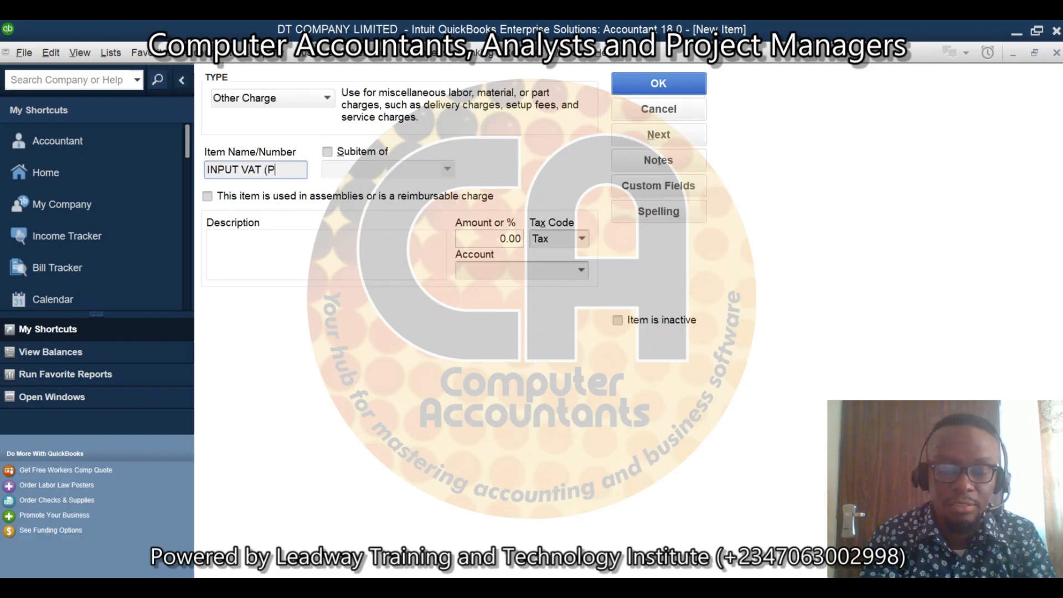
{"action": "type", "text": "URC"}
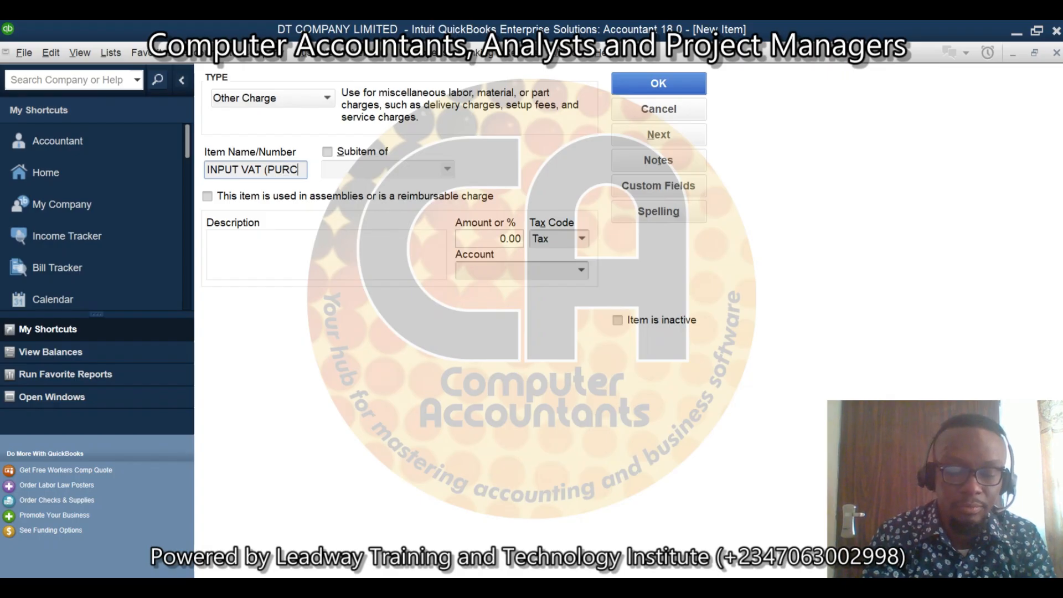
{"action": "type", "text": "HASES"}
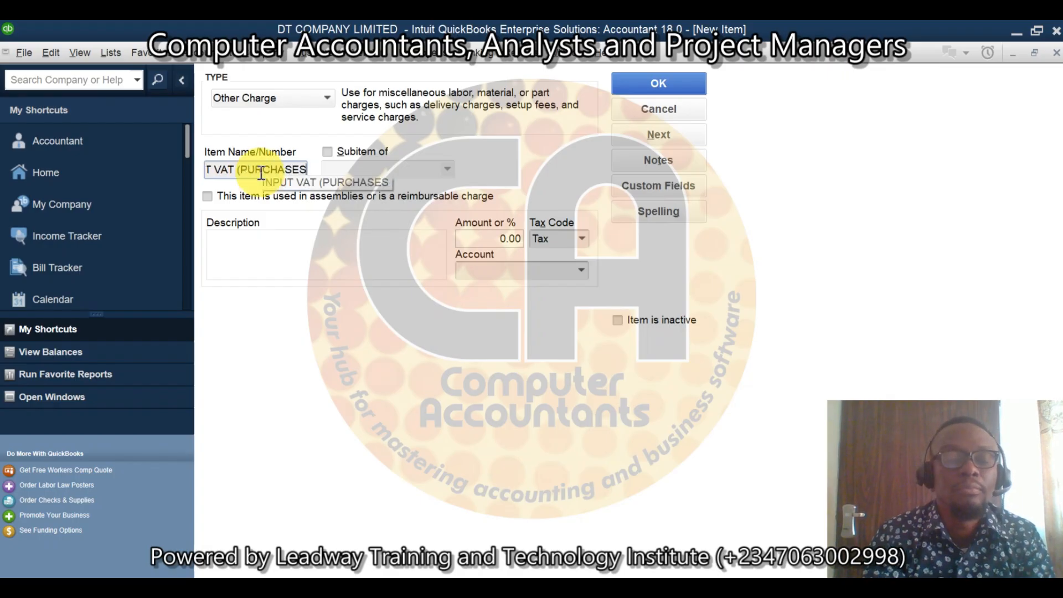
{"action": "type", "text": ")"}
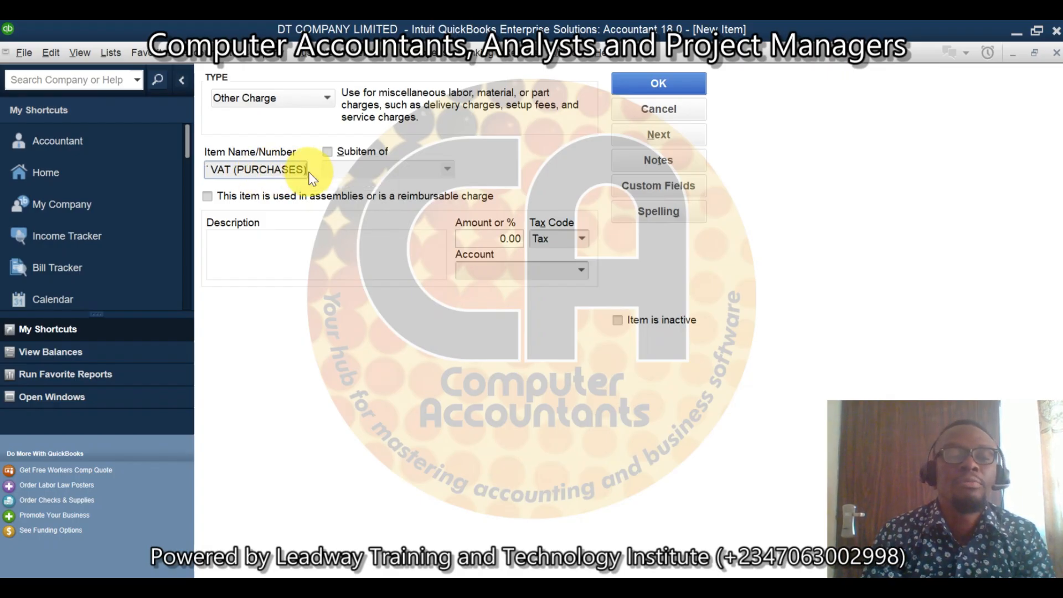
Step: Copy the item name into the description, assign the VAT account, and save the item while continuing to another new one
{"action": "left_click_drag", "start_coordinate": [306, 170], "coordinate": [71, 202]}
{"action": "key", "text": "ctrl+c"}
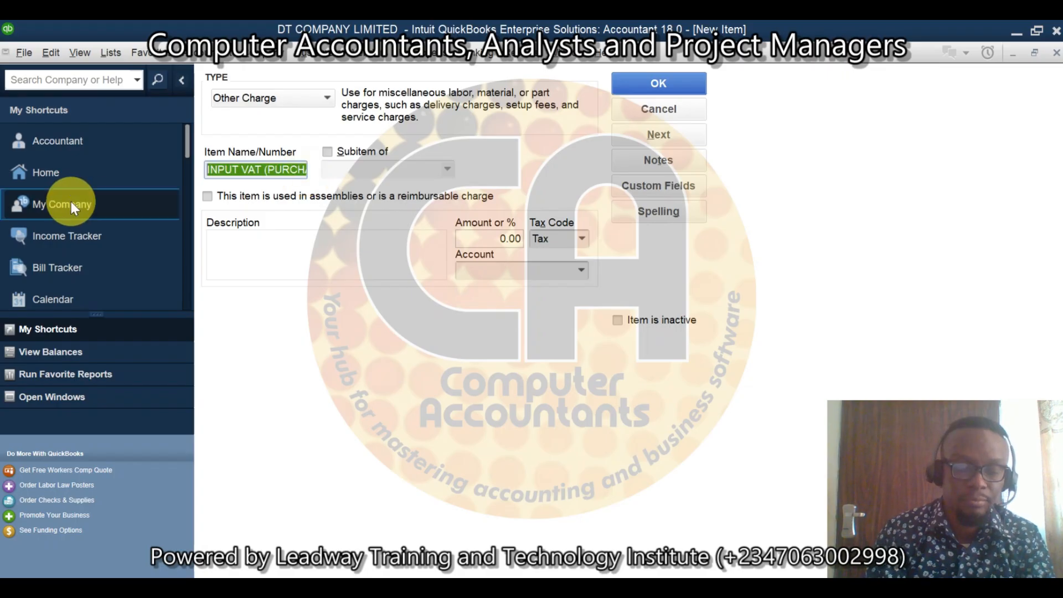
{"action": "left_click", "coordinate": [258, 248]}
{"action": "key", "text": "ctrl+v"}
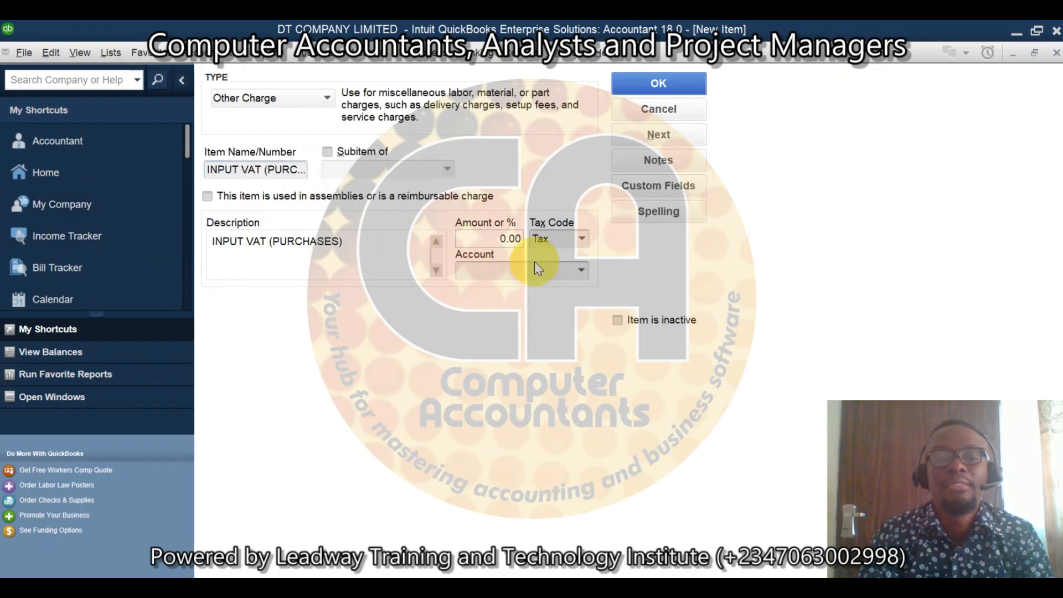
{"action": "left_click", "coordinate": [585, 271]}
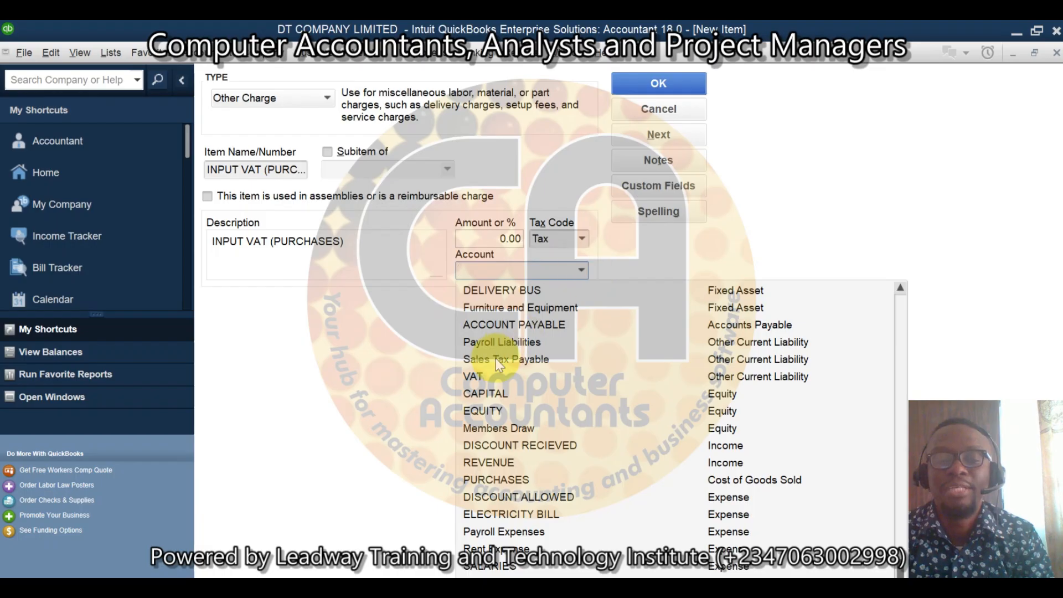
{"action": "left_click", "coordinate": [480, 377]}
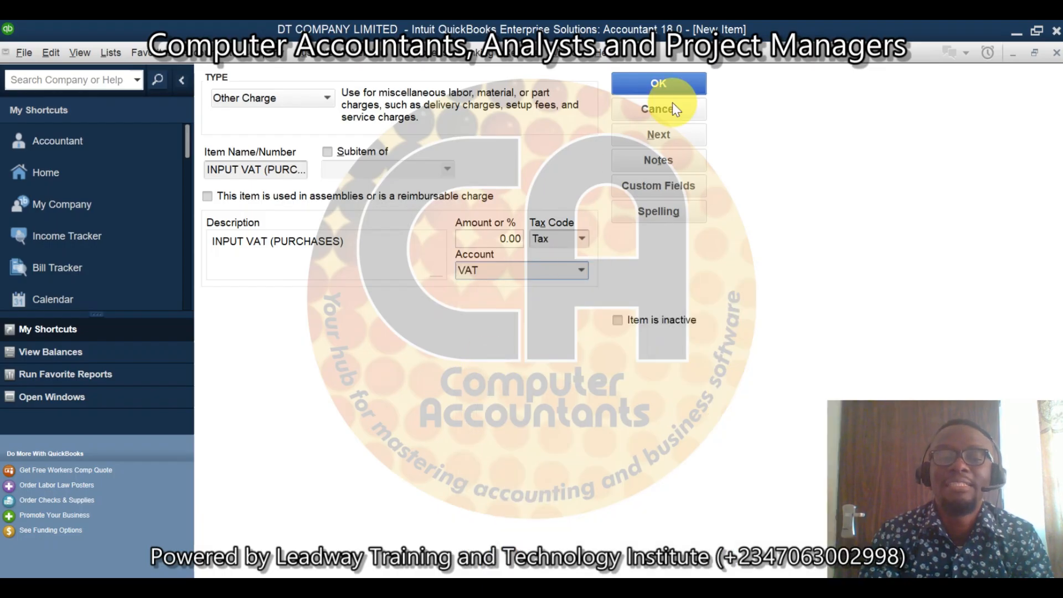
{"action": "left_click", "coordinate": [660, 138]}
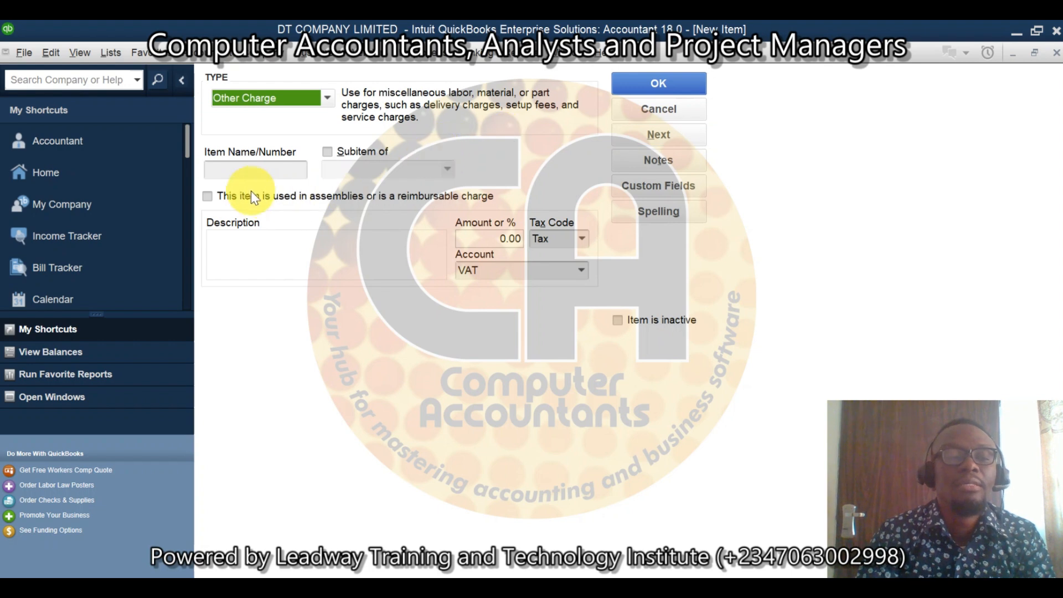
Step: Name the new Other Charge item OUTPUT VAT (SALES) and copy that name into its description
{"action": "left_click", "coordinate": [273, 169]}
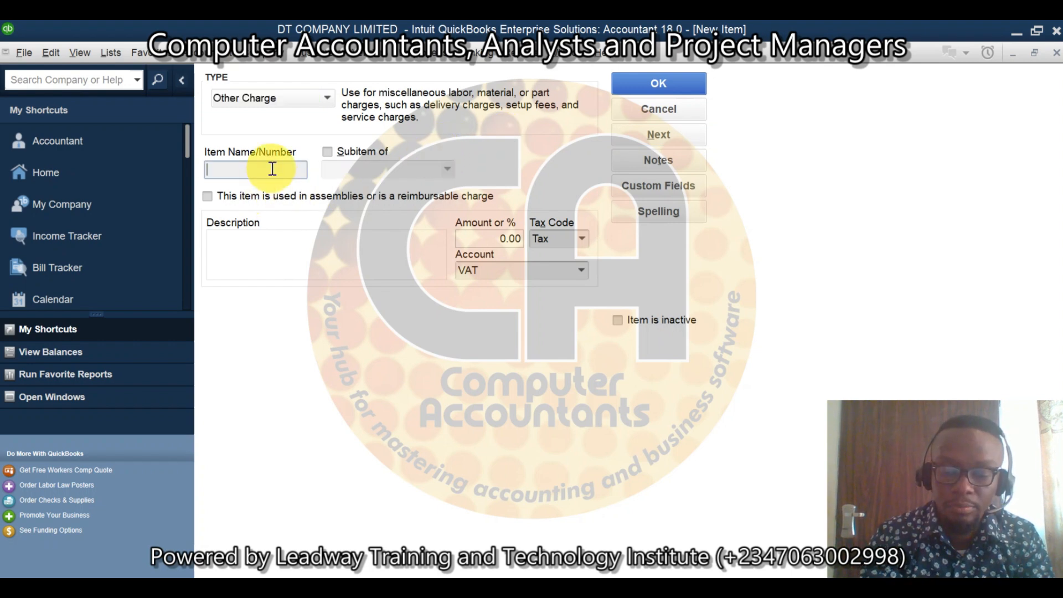
{"action": "type", "text": "OUTPUT "}
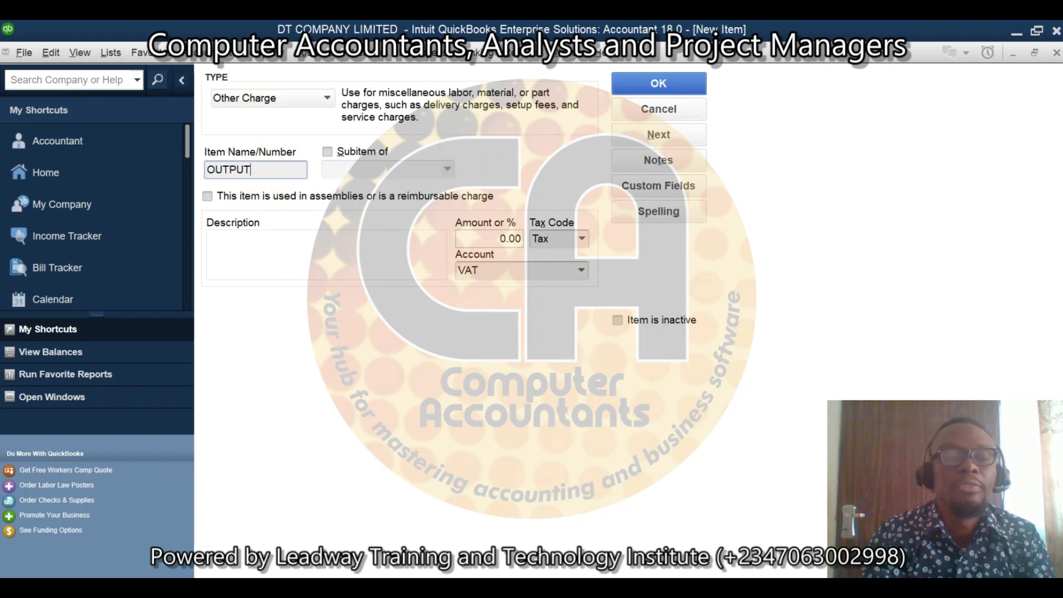
{"action": "type", "text": "VAT "}
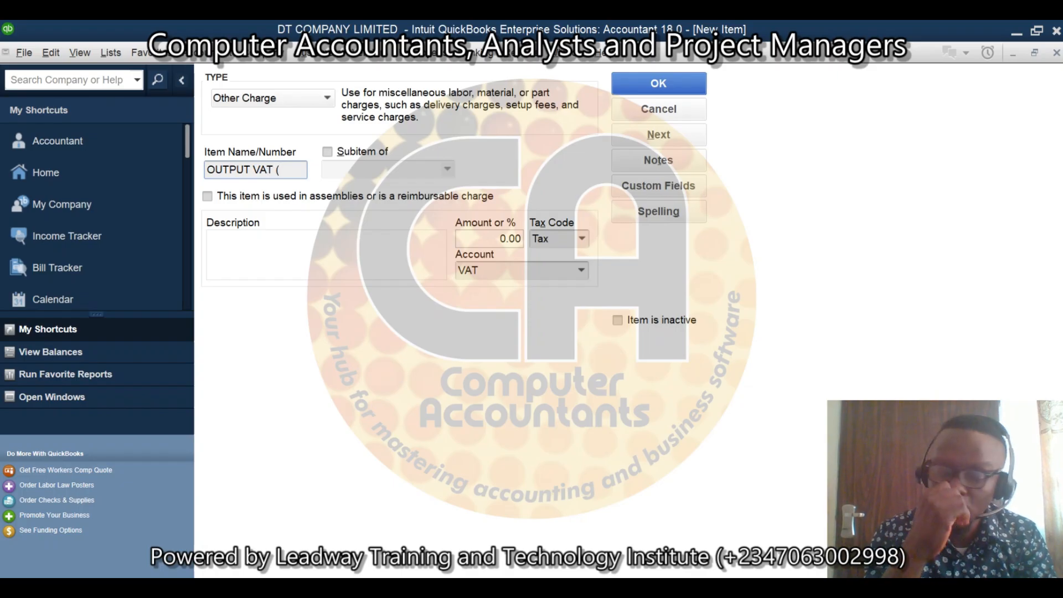
{"action": "type", "text": "(SAL"}
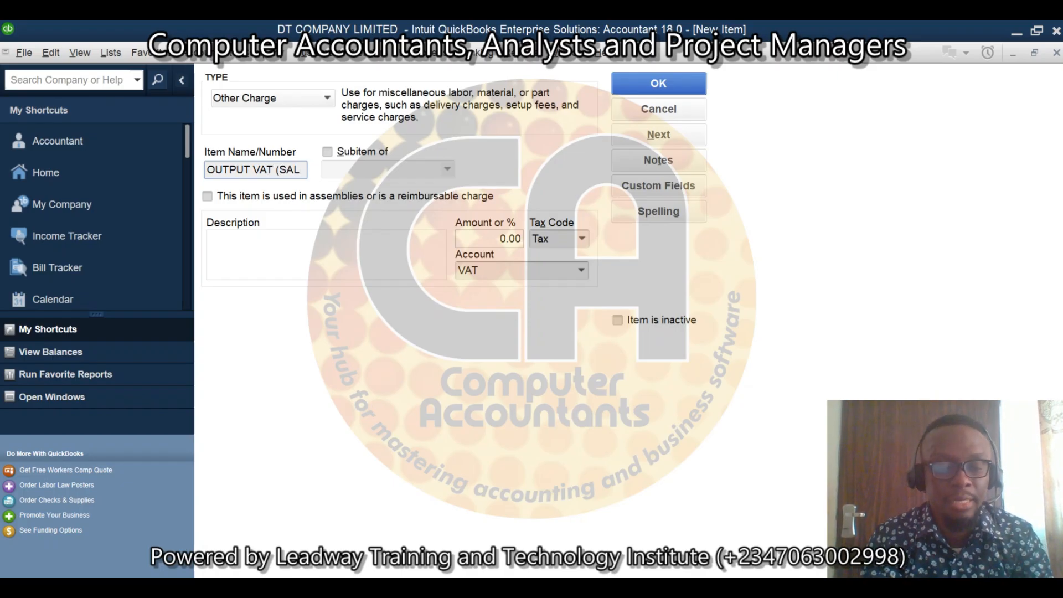
{"action": "type", "text": "ES)"}
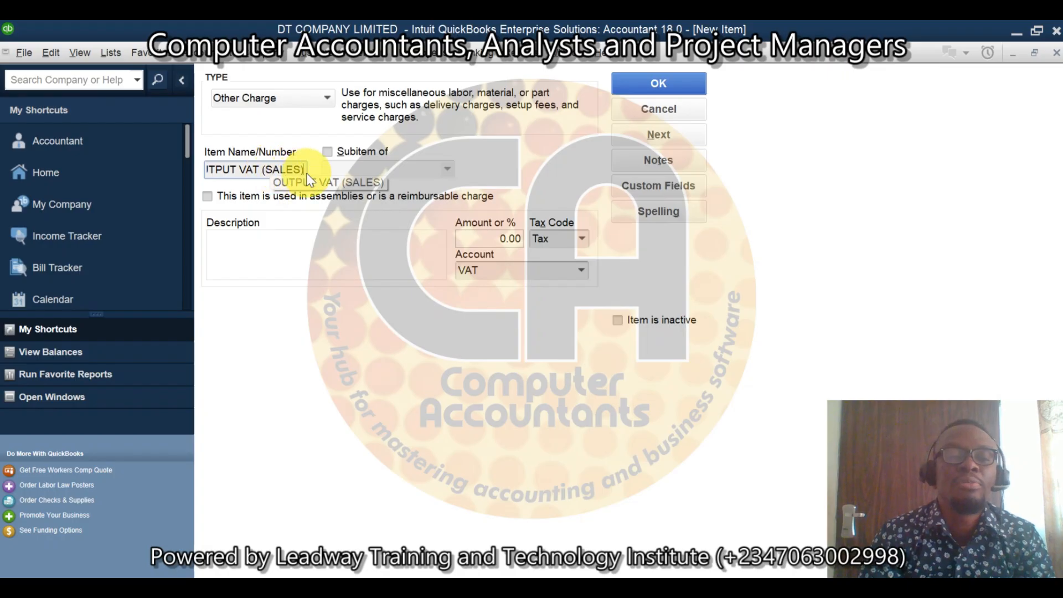
{"action": "left_click_drag", "start_coordinate": [305, 170], "coordinate": [158, 160]}
{"action": "key", "text": "ctrl+c"}
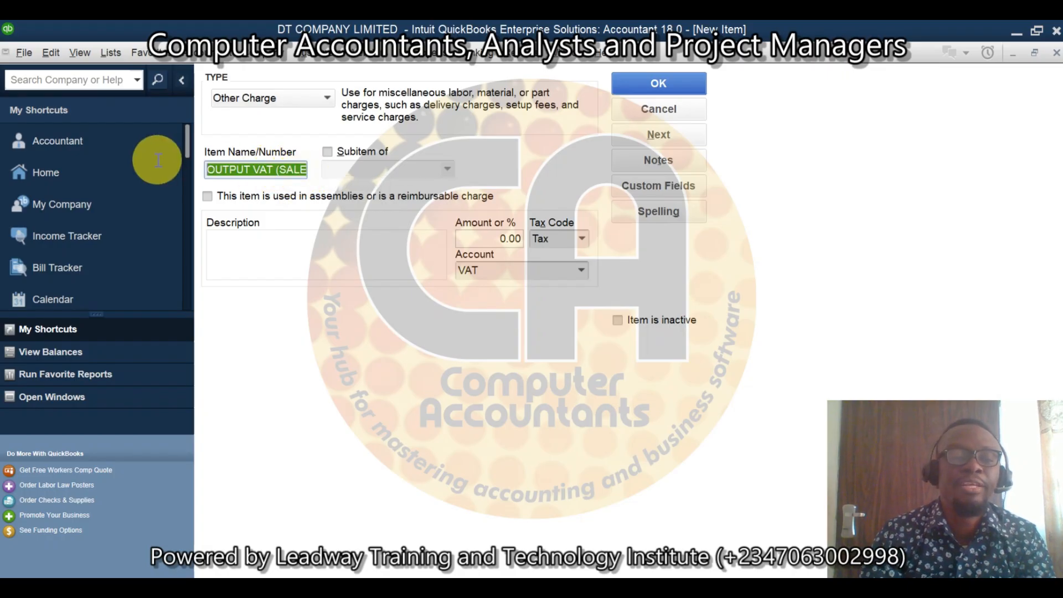
{"action": "left_click", "coordinate": [255, 246]}
{"action": "key", "text": "ctrl+v"}
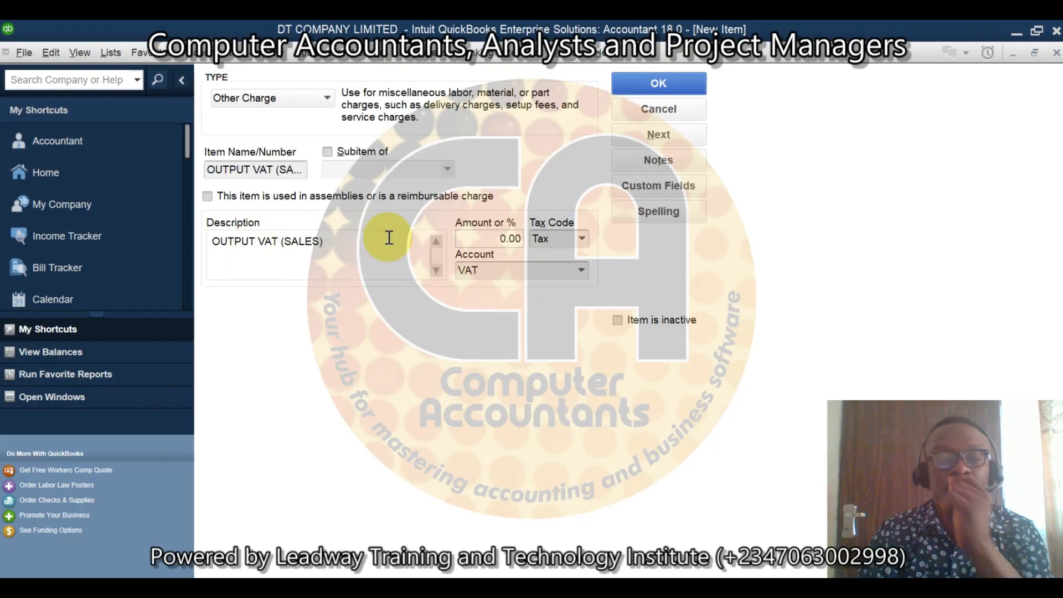
Step: Save the OUTPUT VAT (SALES) item and close the Item List
{"action": "left_click", "coordinate": [682, 93]}
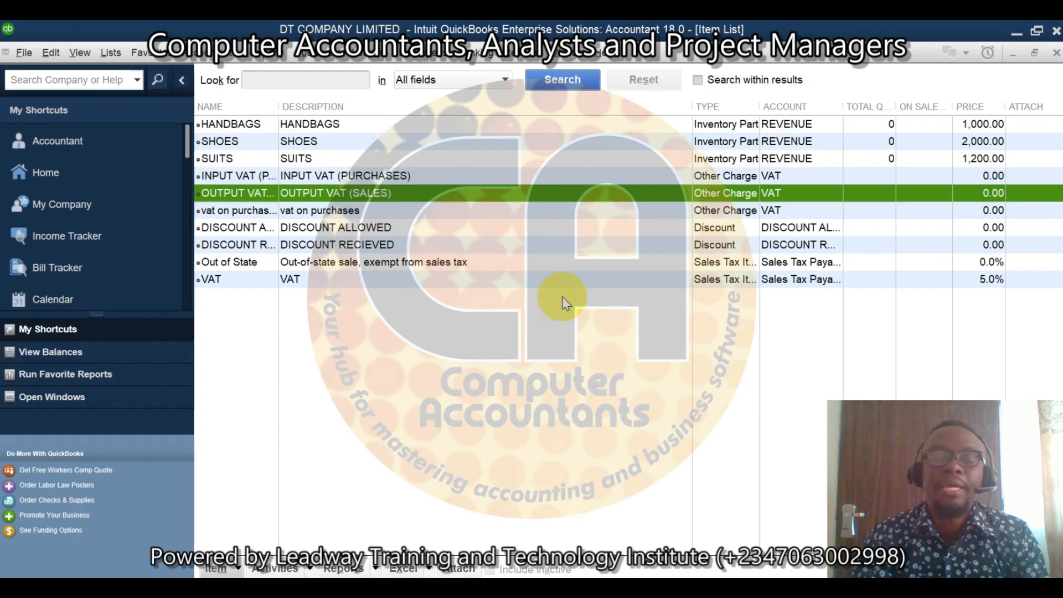
{"action": "left_click", "coordinate": [1057, 53]}
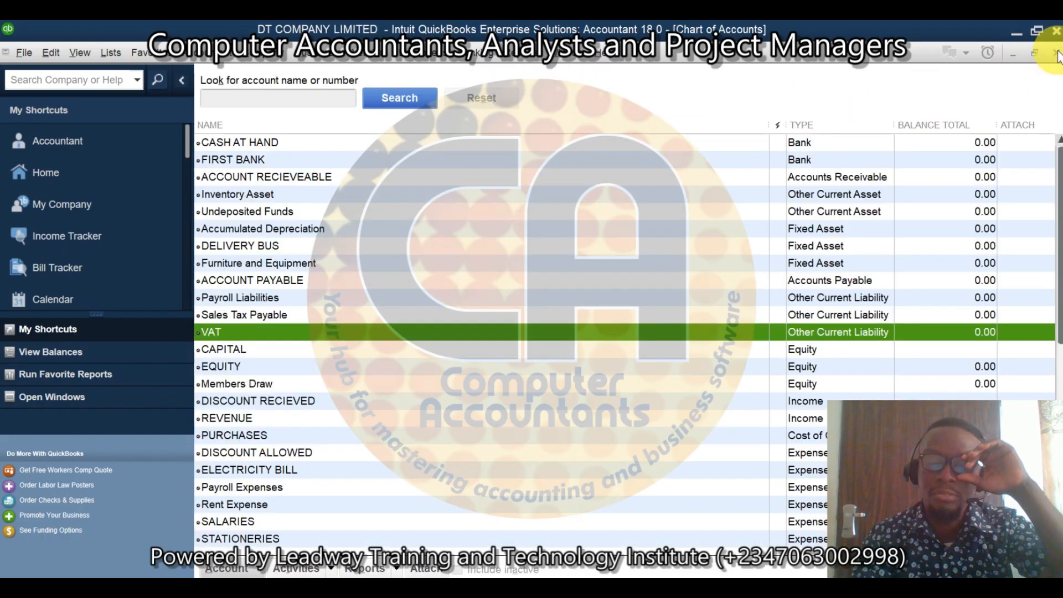
Step: Start a new vendor bill and fill in the vendor's name from the existing vendors
{"action": "left_click", "coordinate": [377, 56]}
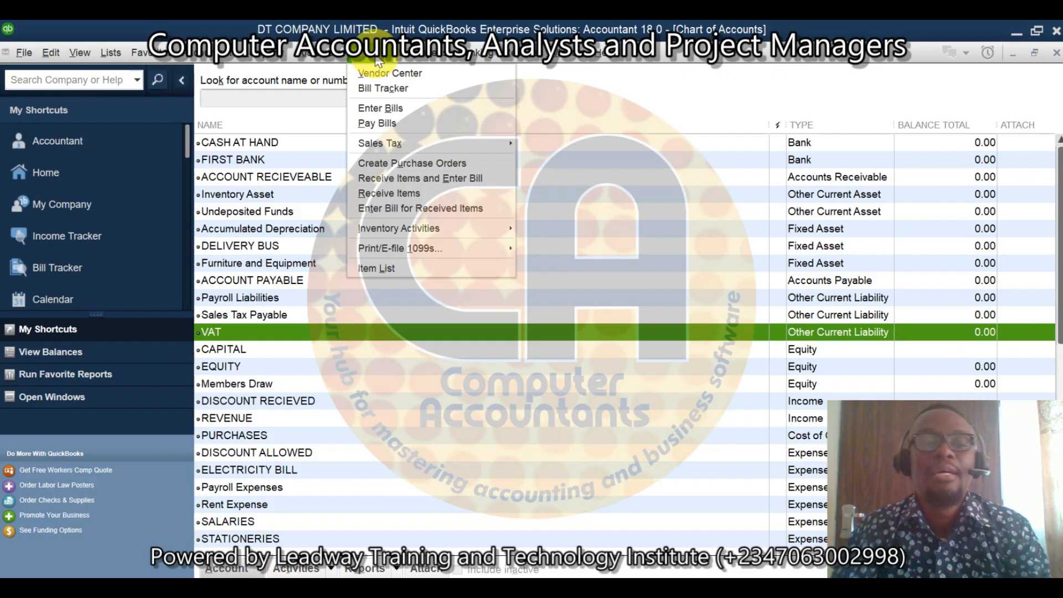
{"action": "left_click", "coordinate": [407, 109]}
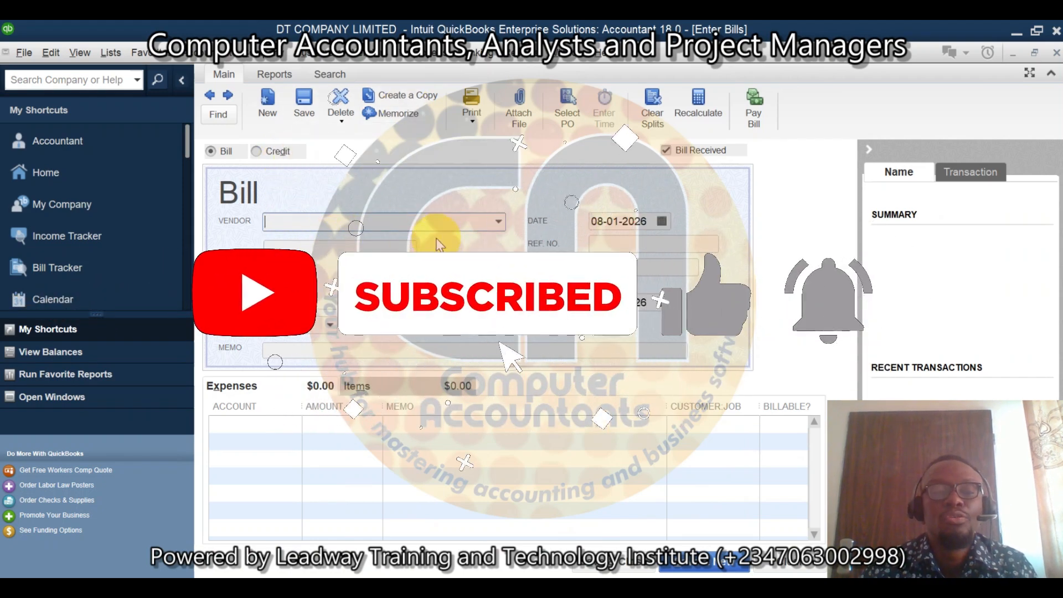
{"action": "left_click", "coordinate": [498, 221]}
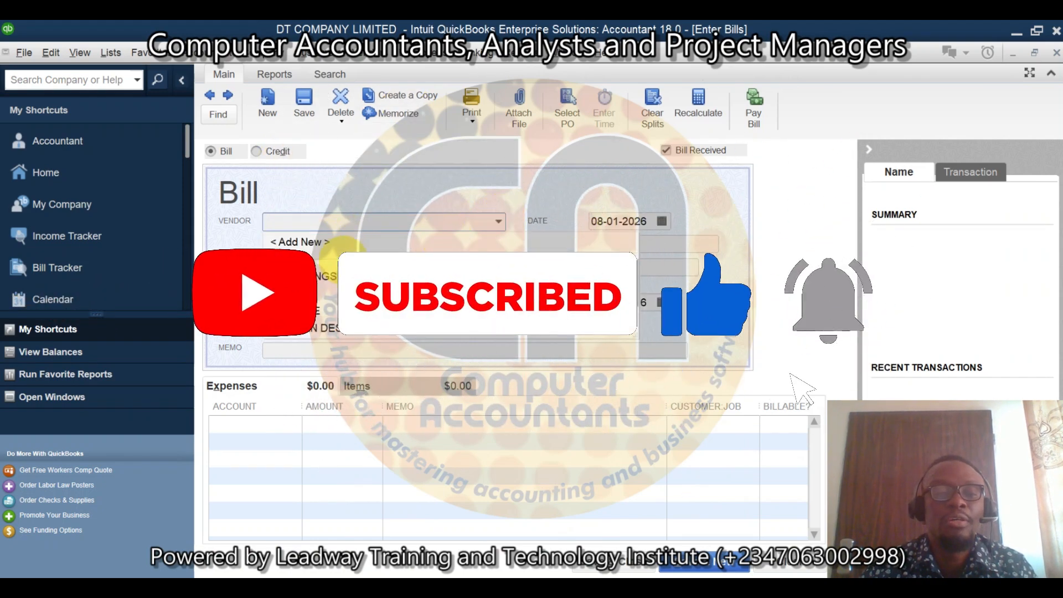
{"action": "left_click", "coordinate": [319, 318]}
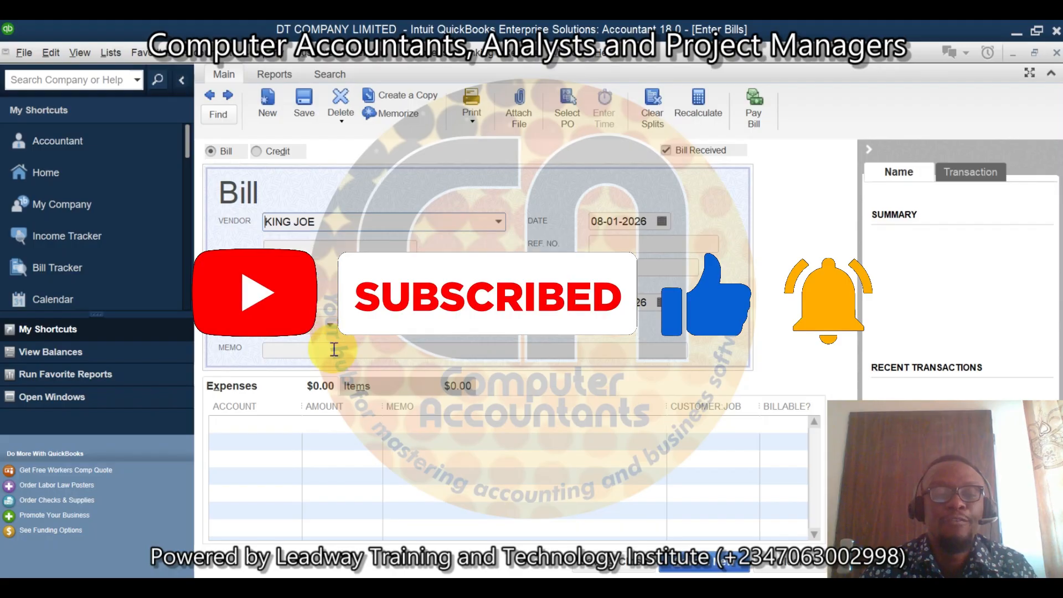
Step: Add a HANDBAGS item line to the bill with a quantity of 2,000
{"action": "left_click", "coordinate": [387, 388]}
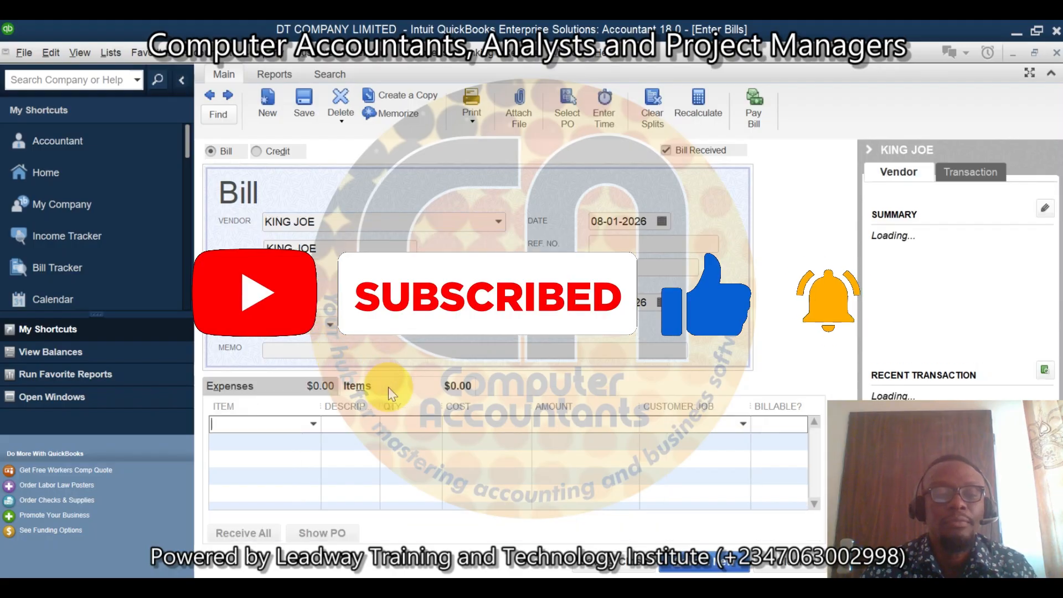
{"action": "left_click", "coordinate": [312, 424]}
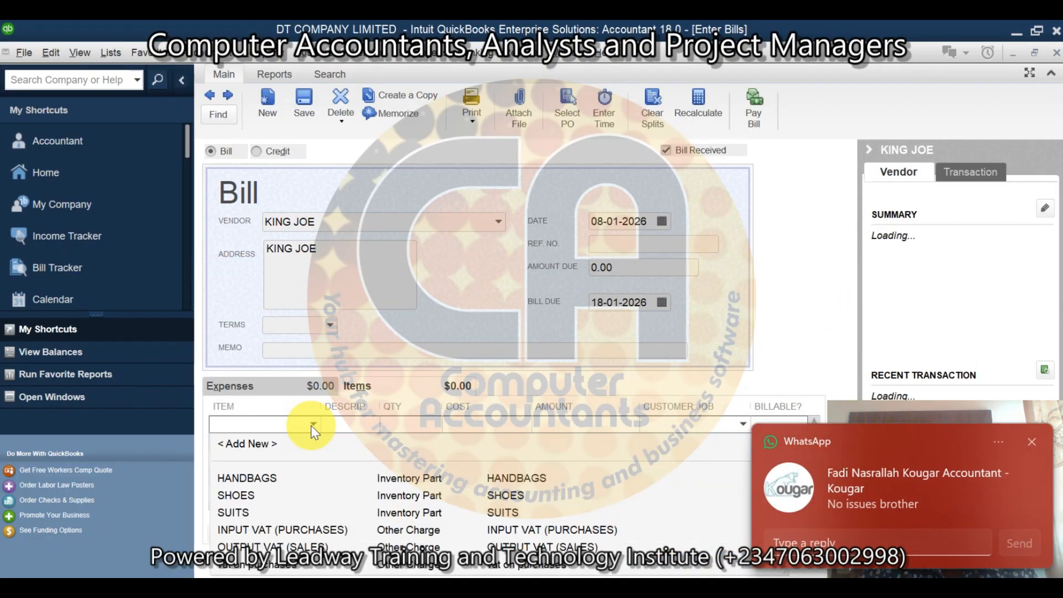
{"action": "left_click", "coordinate": [253, 479]}
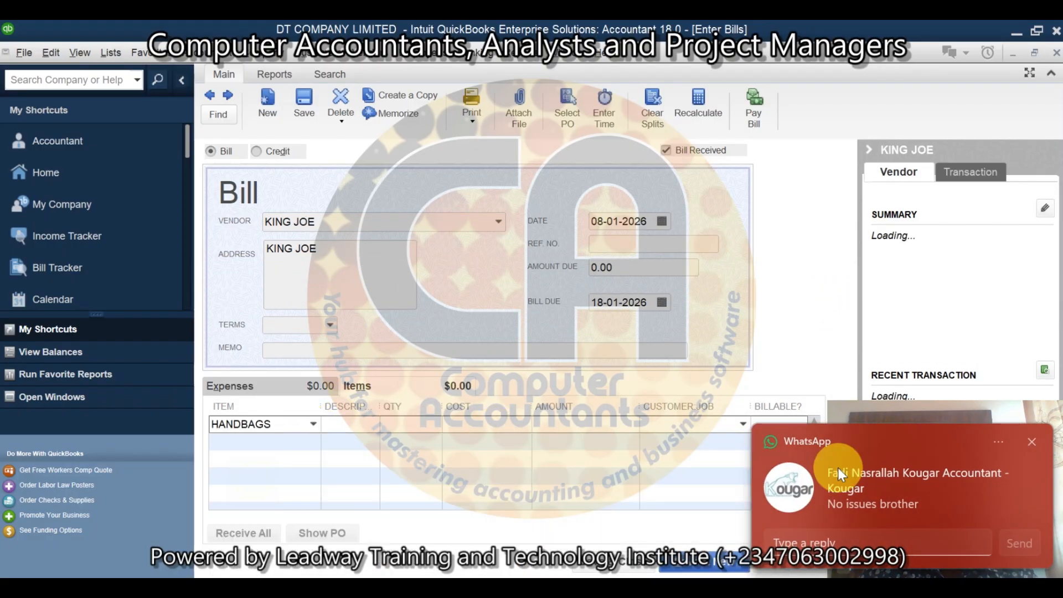
{"action": "left_click", "coordinate": [1032, 443]}
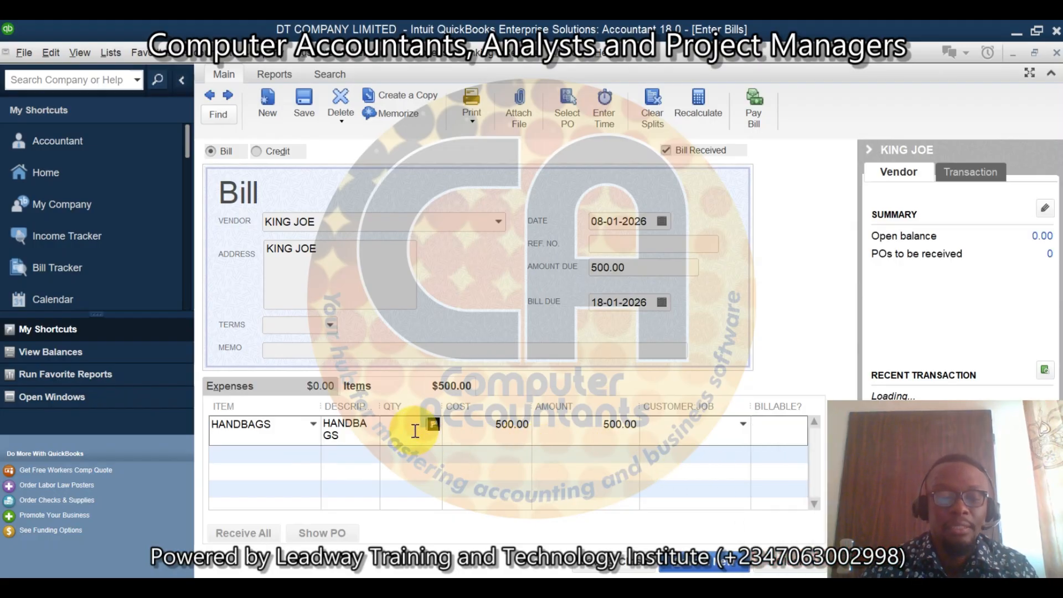
{"action": "type", "text": "200"}
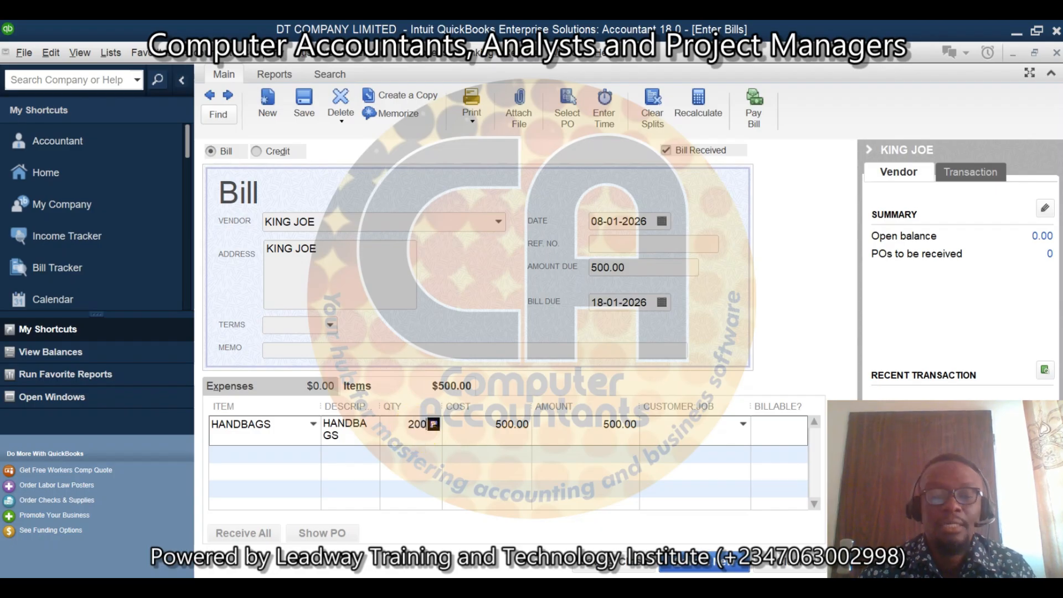
{"action": "key", "text": "Tab"}
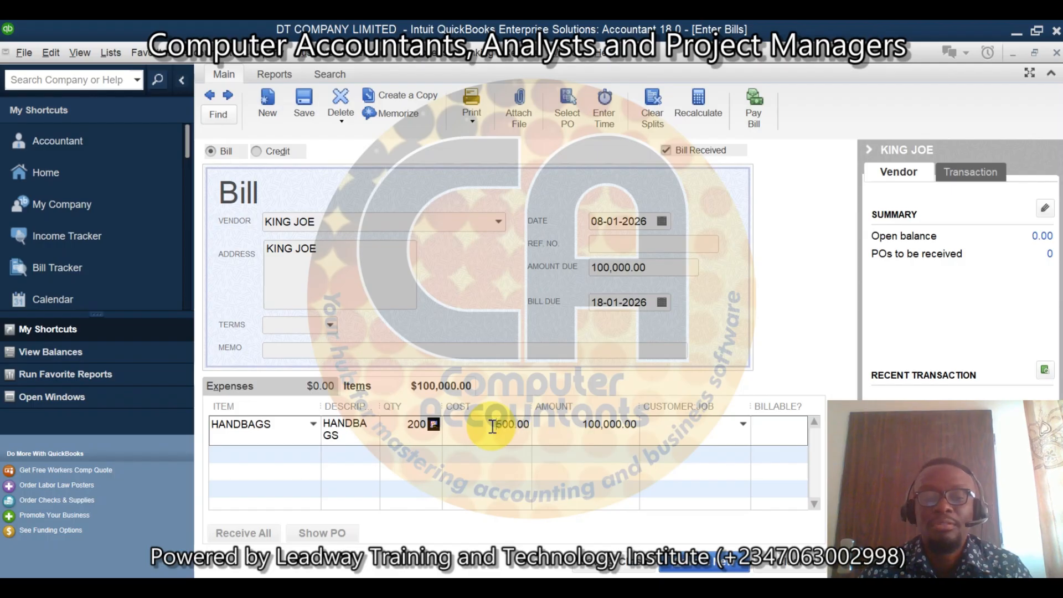
{"action": "left_click", "coordinate": [401, 425]}
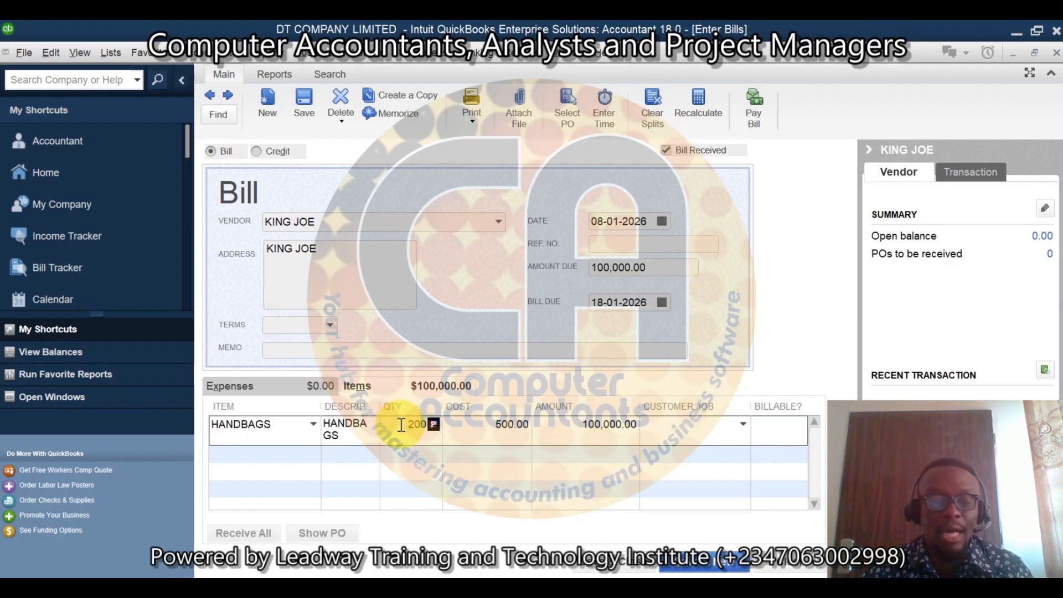
{"action": "type", "text": "0"}
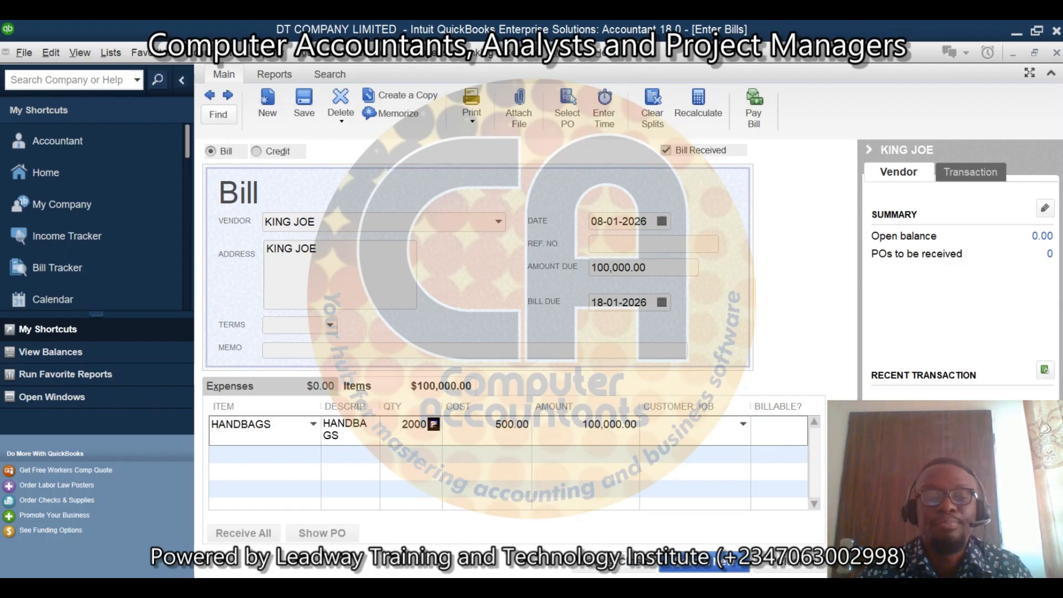
{"action": "key", "text": "Tab"}
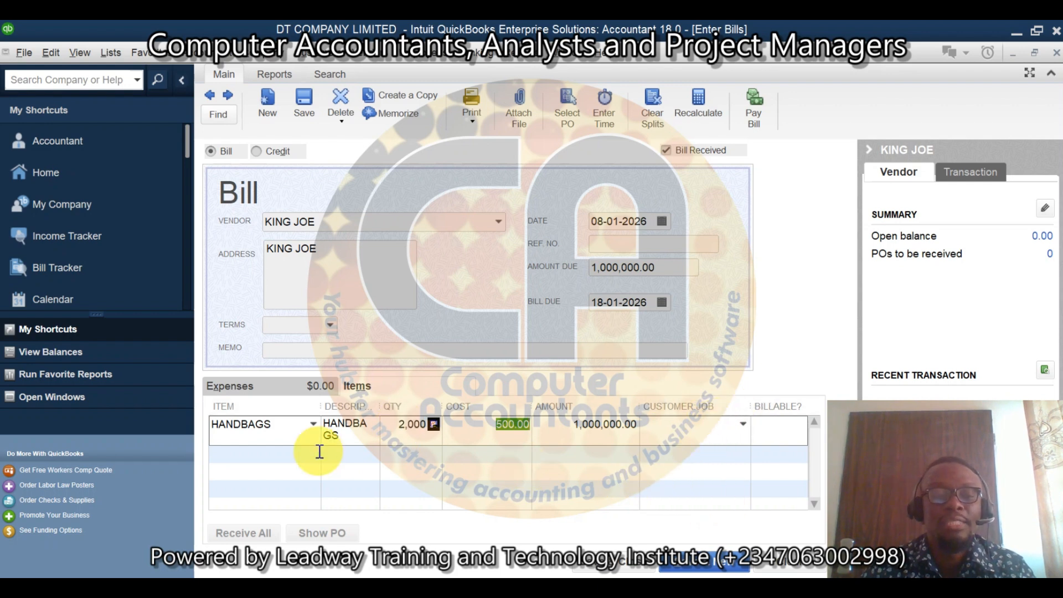
Step: Add an INPUT VAT (PURCHASES) item line with an amount of 75,000 to the bill, and save and close the bill
{"action": "left_click", "coordinate": [310, 453]}
{"action": "left_click", "coordinate": [312, 455]}
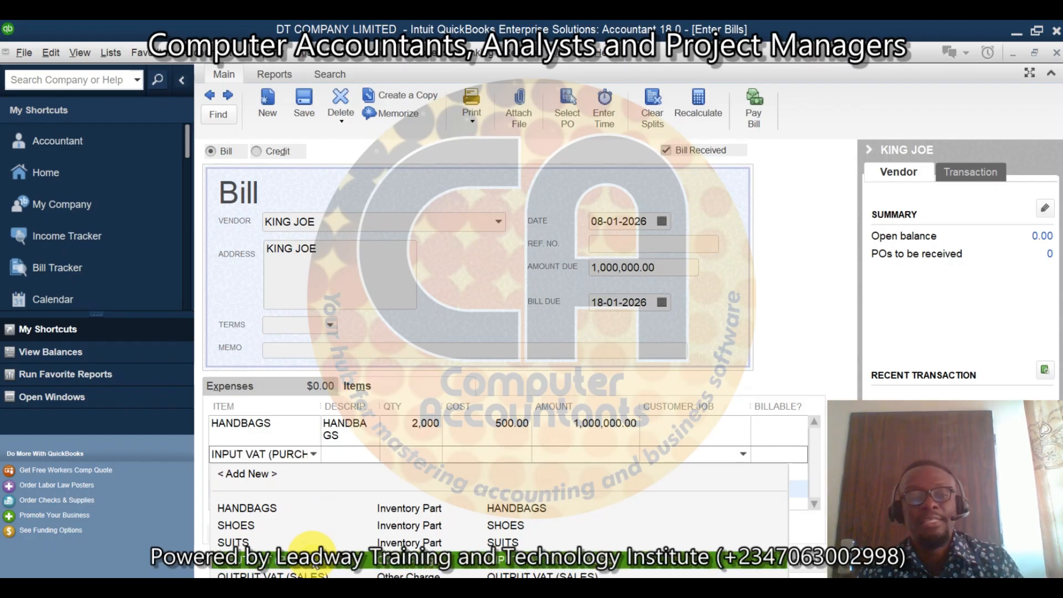
{"action": "left_click", "coordinate": [315, 562]}
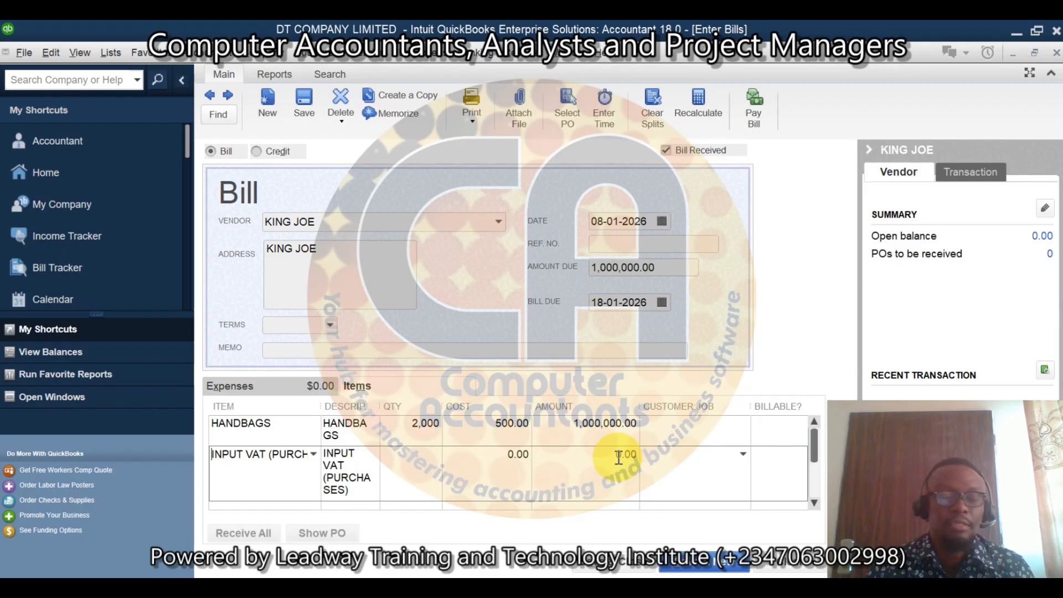
{"action": "left_click", "coordinate": [595, 455]}
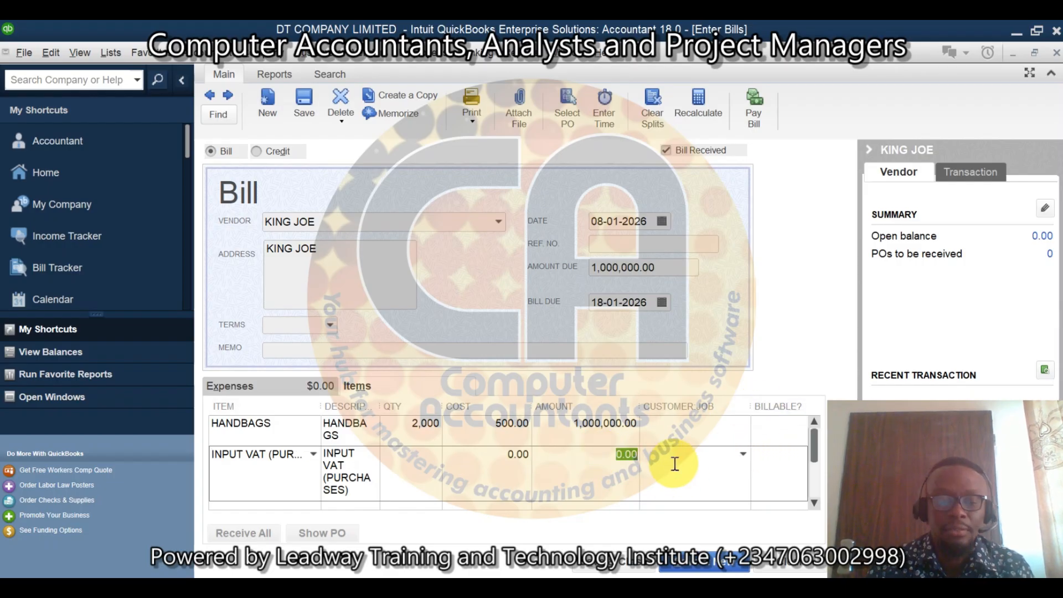
{"action": "type", "text": "75,0"}
{"action": "type", "text": "000"}
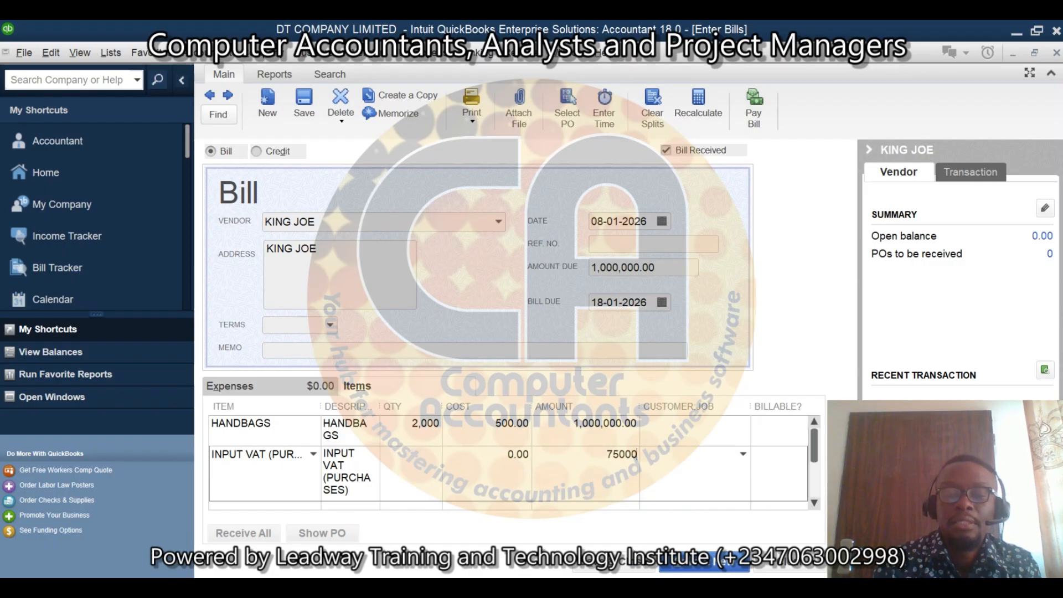
{"action": "left_click", "coordinate": [675, 464]}
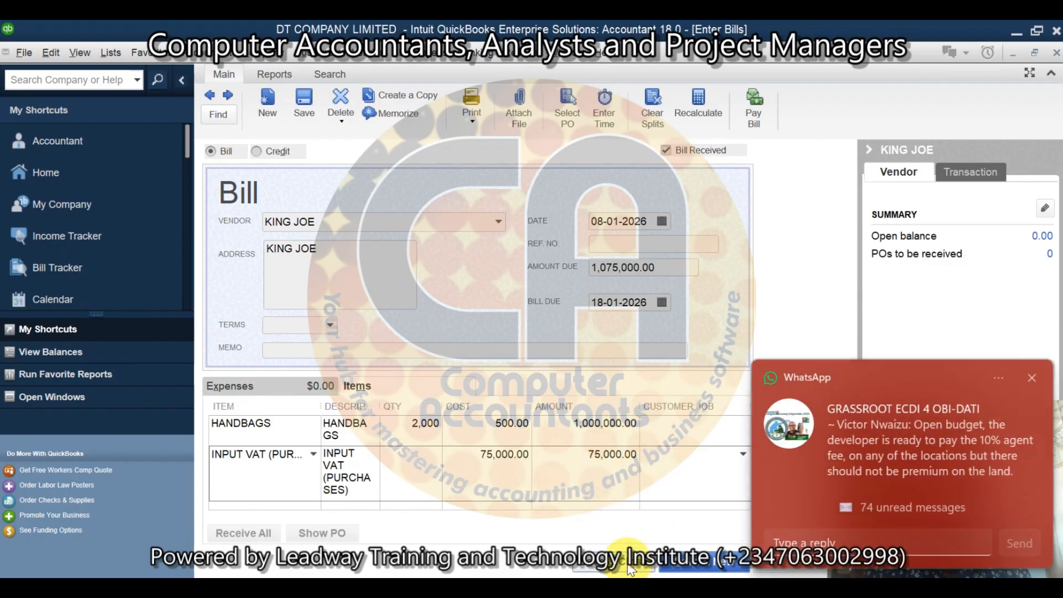
{"action": "left_click", "coordinate": [631, 566]}
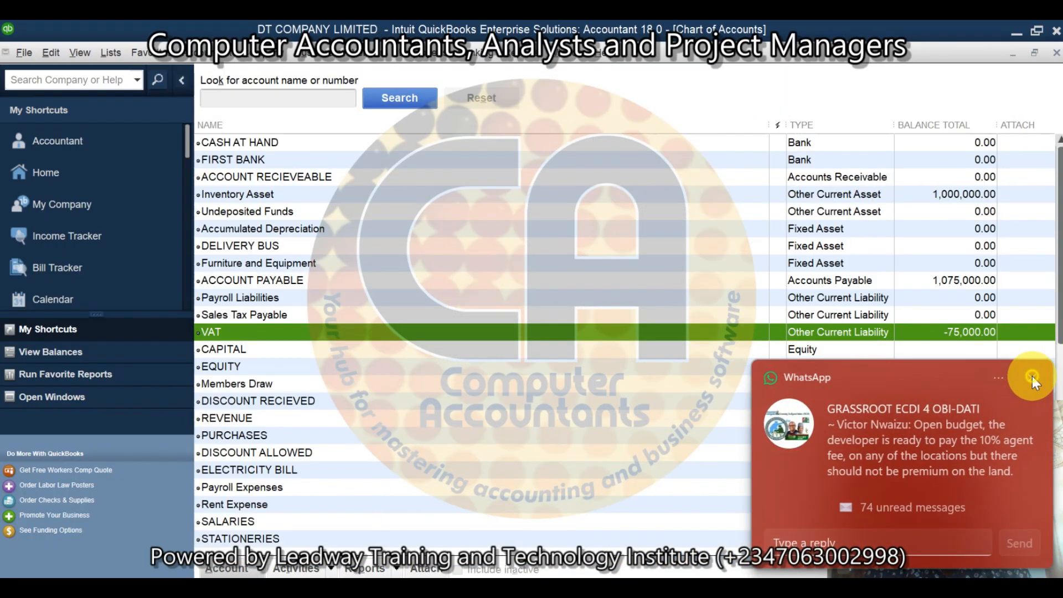
{"action": "left_click", "coordinate": [1032, 379]}
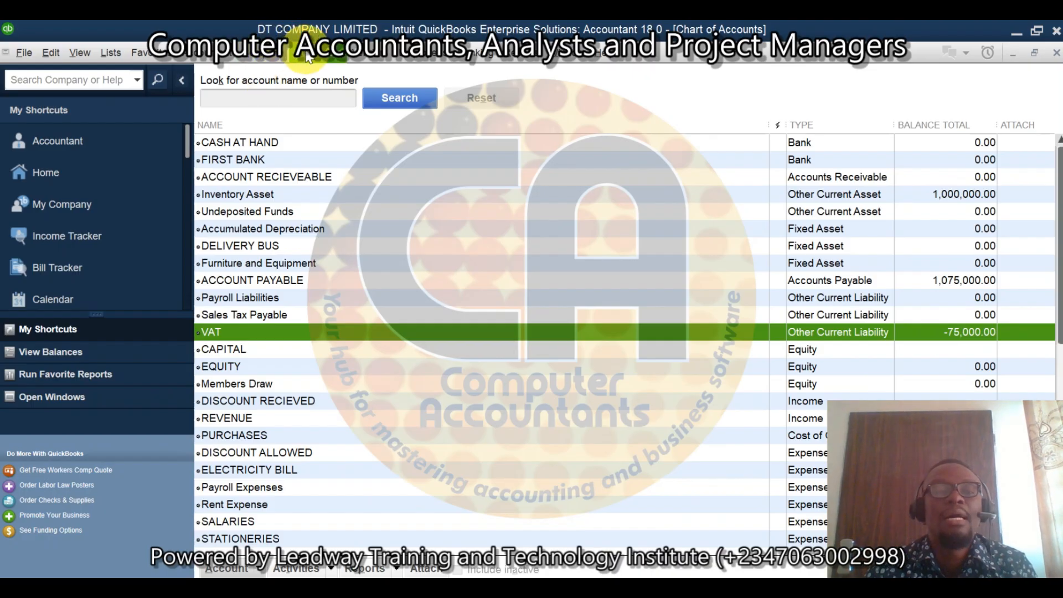
Step: Create a new invoice for the customer KEF FASHION
{"action": "left_click", "coordinate": [330, 53]}
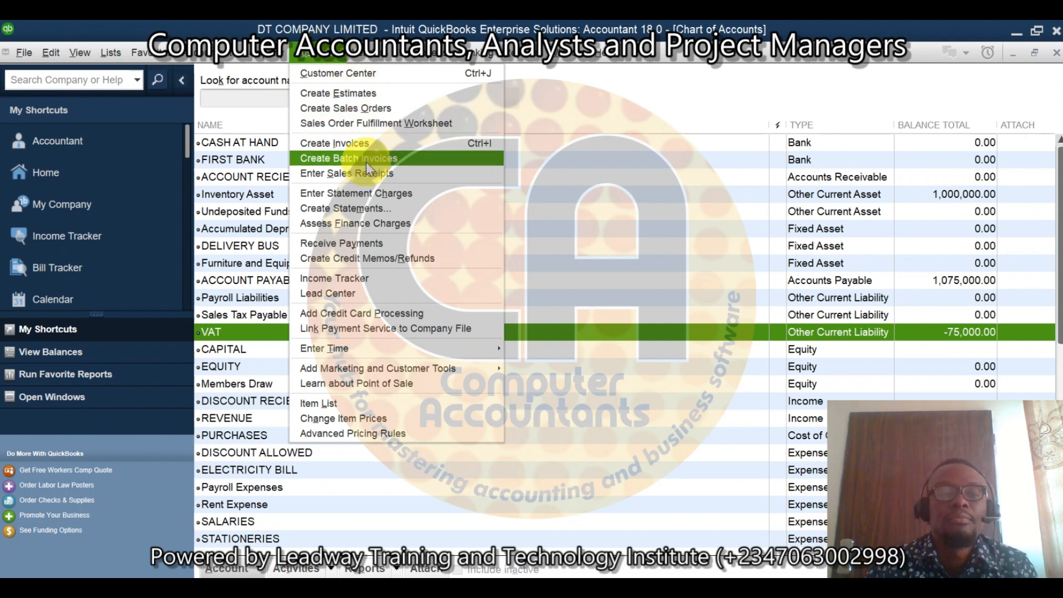
{"action": "left_click", "coordinate": [363, 144]}
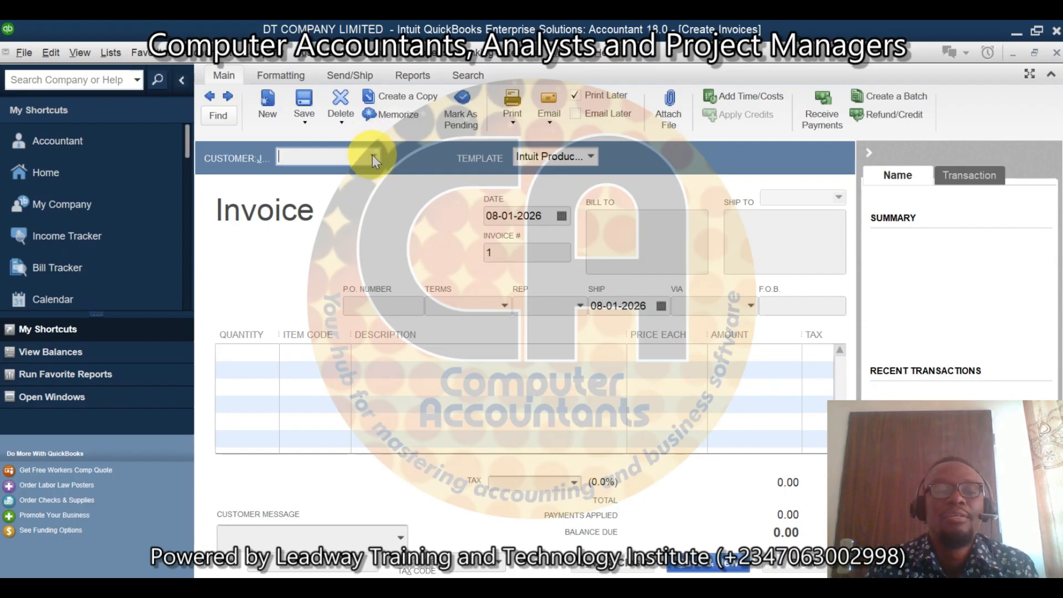
{"action": "left_click", "coordinate": [373, 156]}
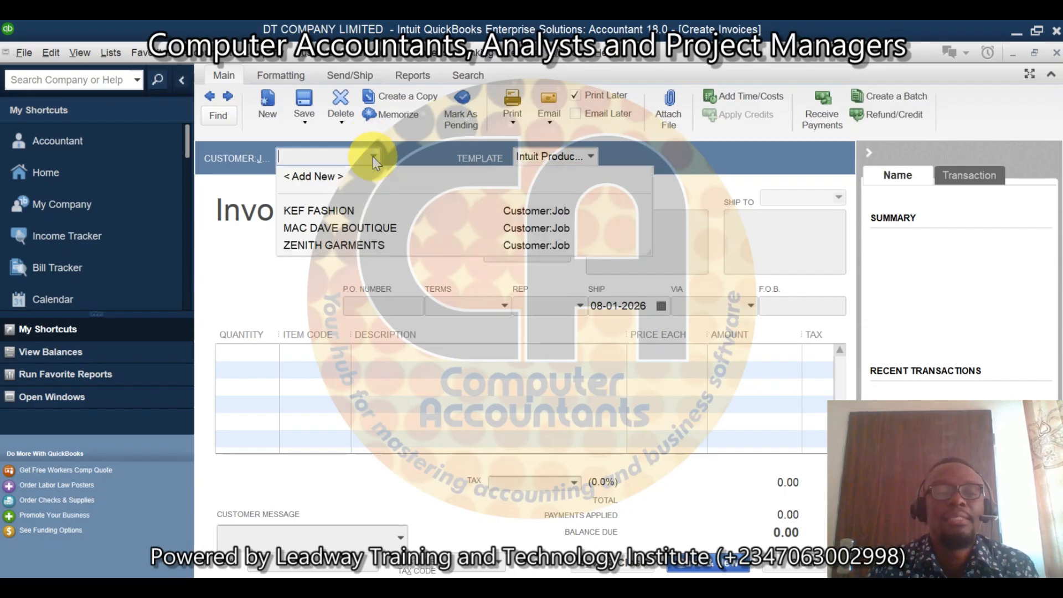
{"action": "left_click", "coordinate": [343, 215]}
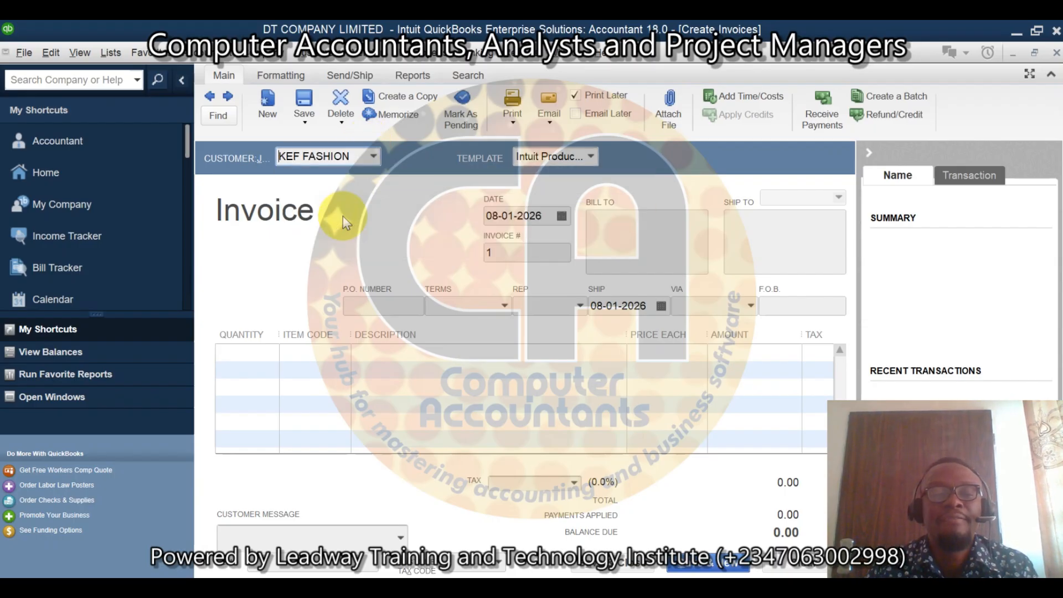
Step: Add a HANDBAGS item line to the invoice with a quantity of 2,000
{"action": "left_click", "coordinate": [264, 353]}
{"action": "type", "text": "2000"}
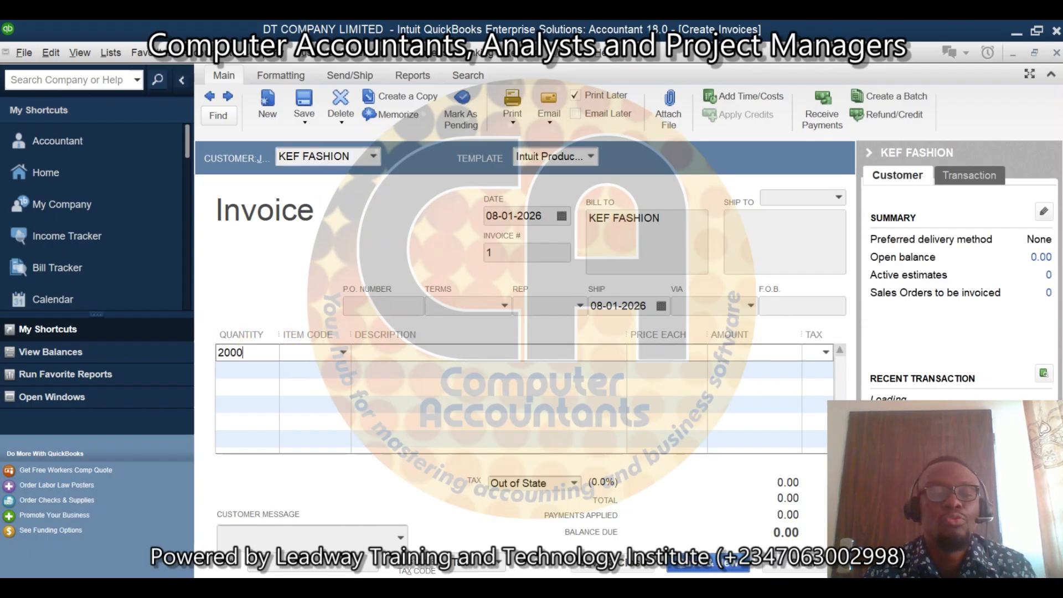
{"action": "key", "text": "Tab"}
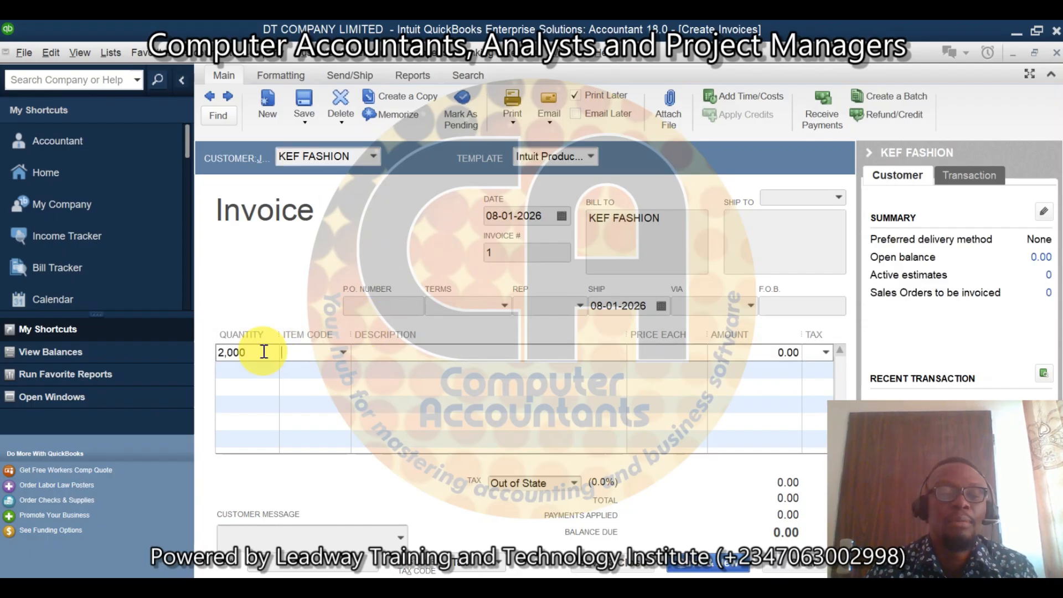
{"action": "left_click", "coordinate": [343, 352]}
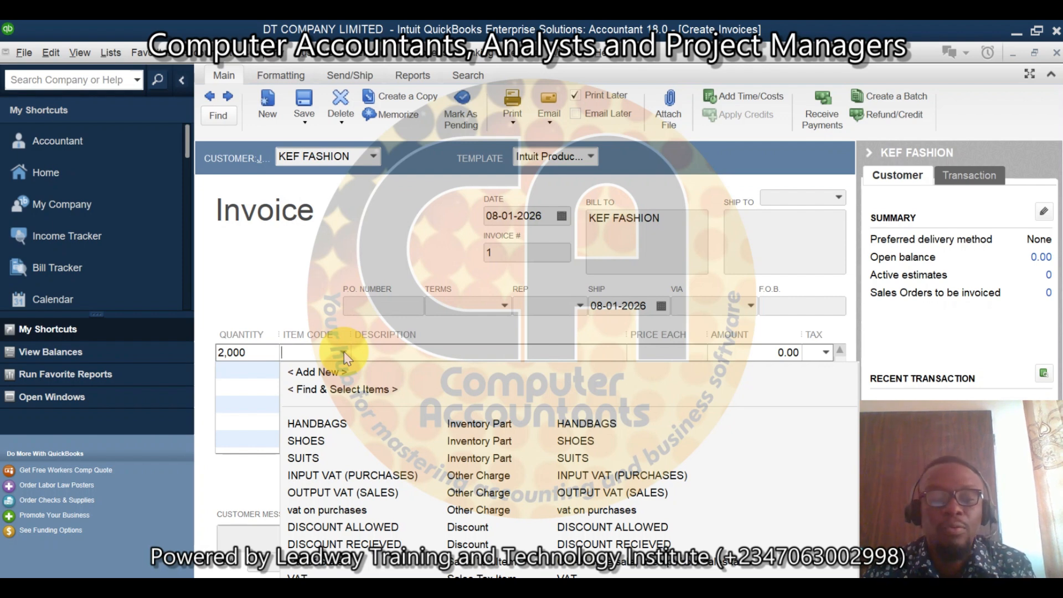
{"action": "left_click", "coordinate": [338, 428]}
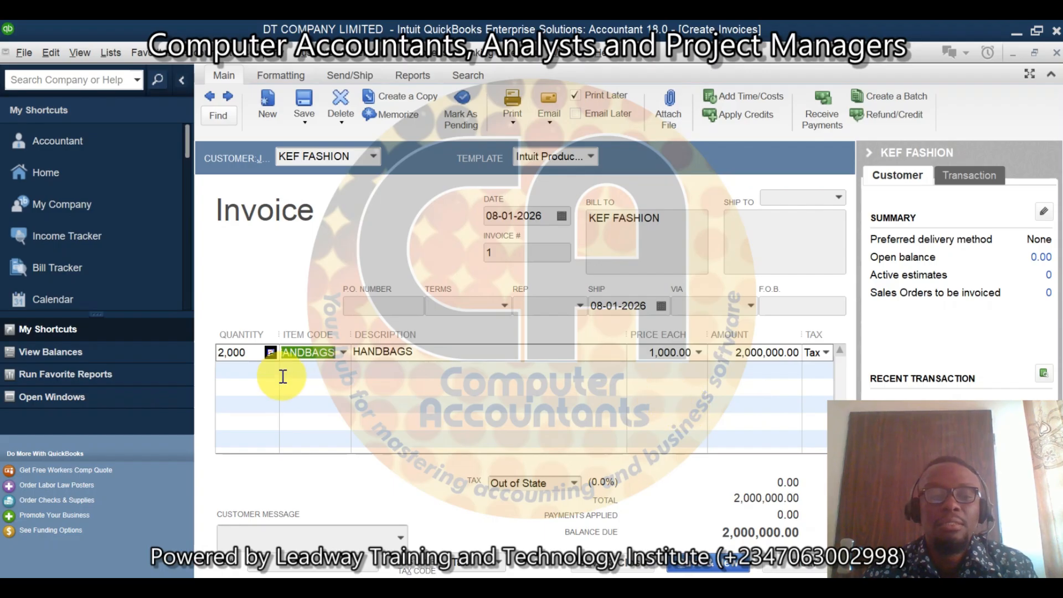
Step: Add an OUTPUT VAT (SALES) item line to the invoice with an amount of 150,000
{"action": "left_click", "coordinate": [269, 373]}
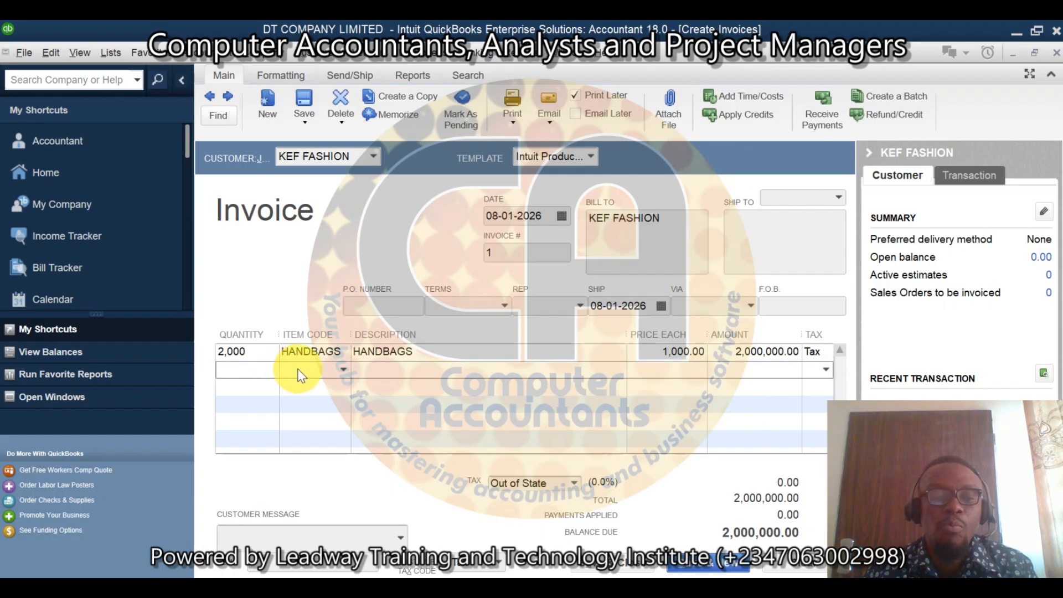
{"action": "left_click", "coordinate": [344, 367]}
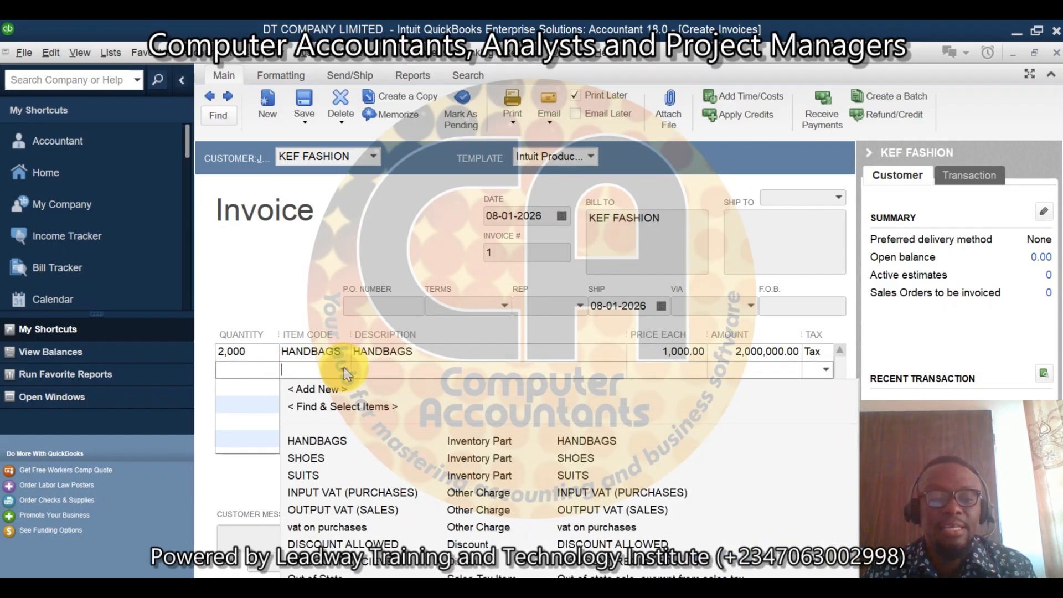
{"action": "left_click", "coordinate": [345, 512]}
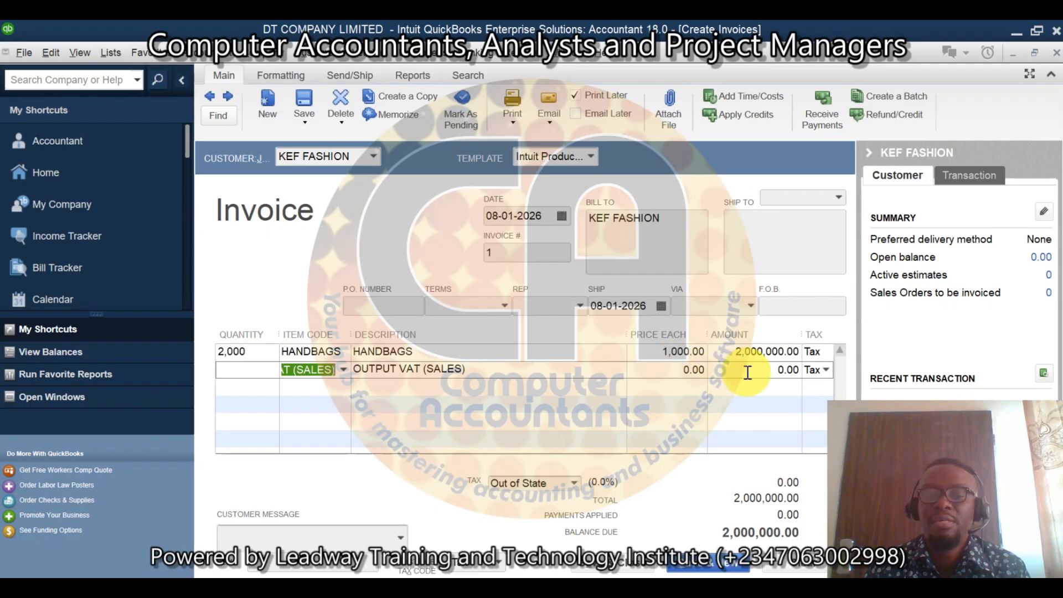
{"action": "left_click", "coordinate": [748, 372]}
{"action": "type", "text": "16"}
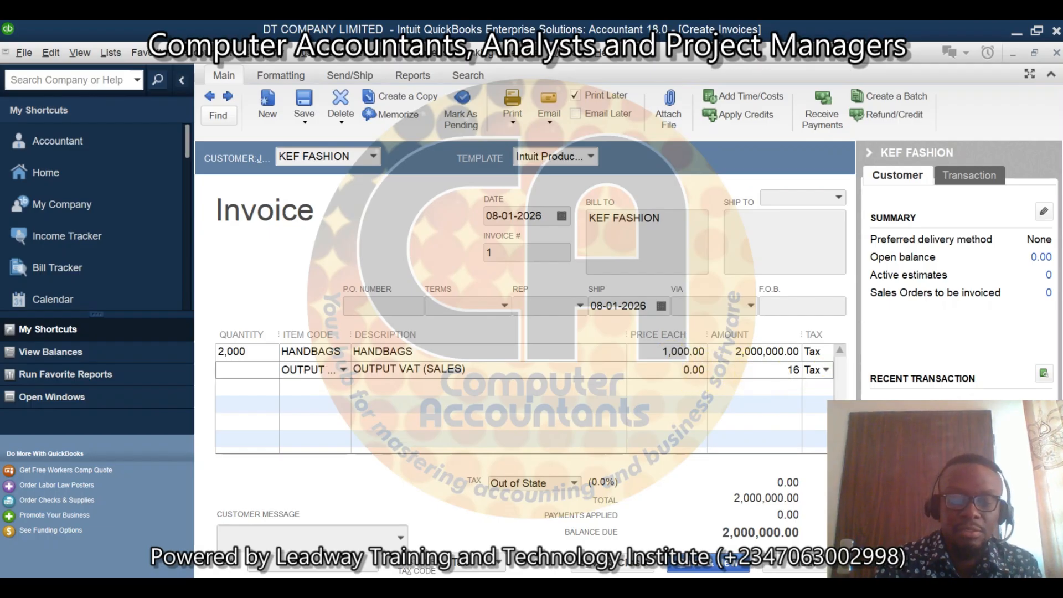
{"action": "key", "text": "BackSpace"}
{"action": "type", "text": "50000"}
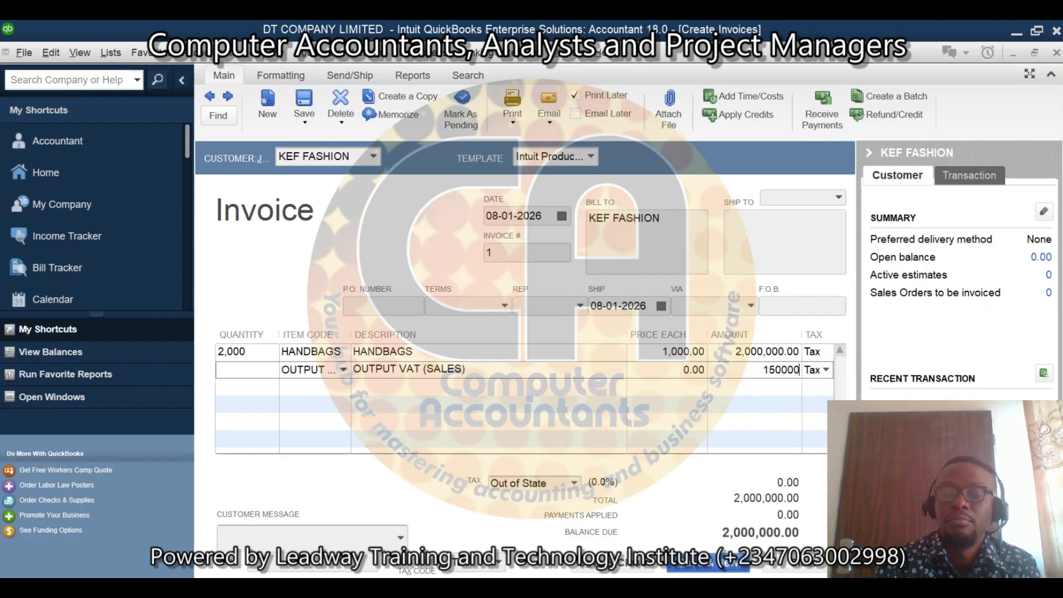
Step: Save and close the KEF FASHION invoice with its output VAT line
{"action": "key", "text": "Tab"}
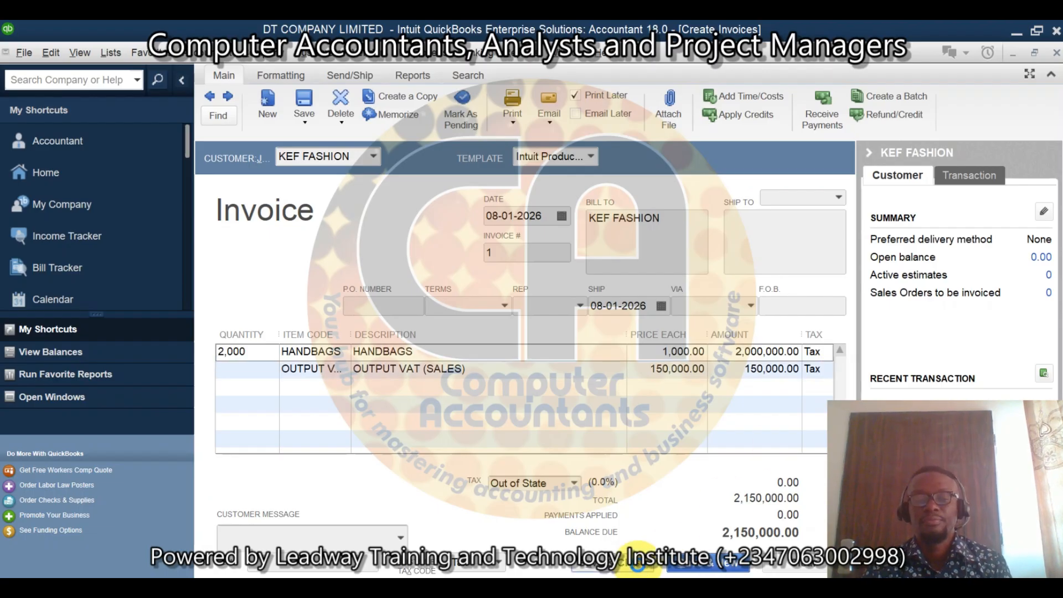
{"action": "left_click", "coordinate": [639, 567]}
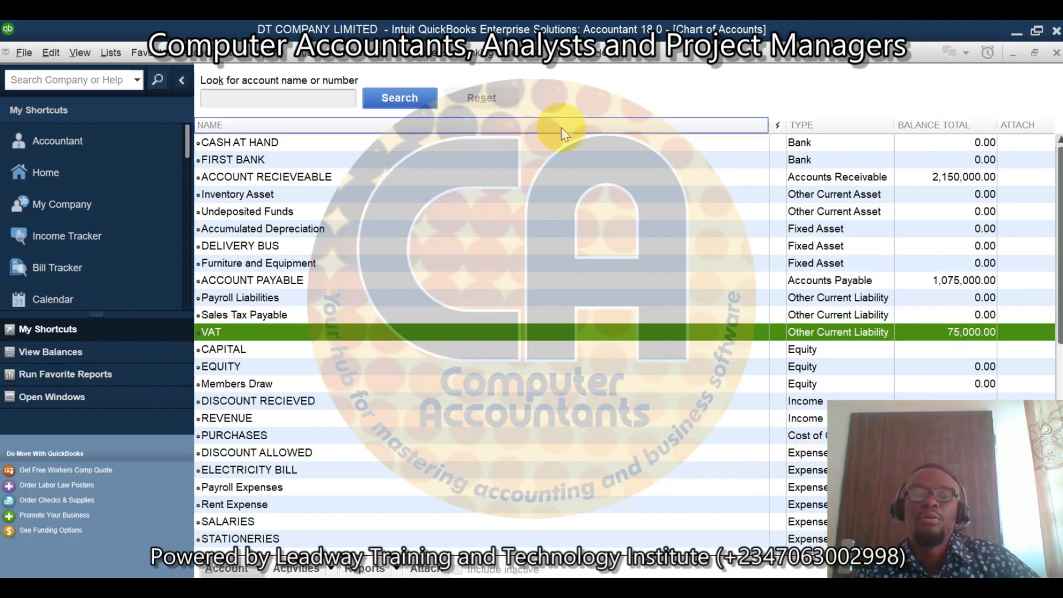
Step: Run the standard Balance Sheet report, examine the transactions behind its VAT balance, and close that transaction detail
{"action": "left_click", "coordinate": [525, 55]}
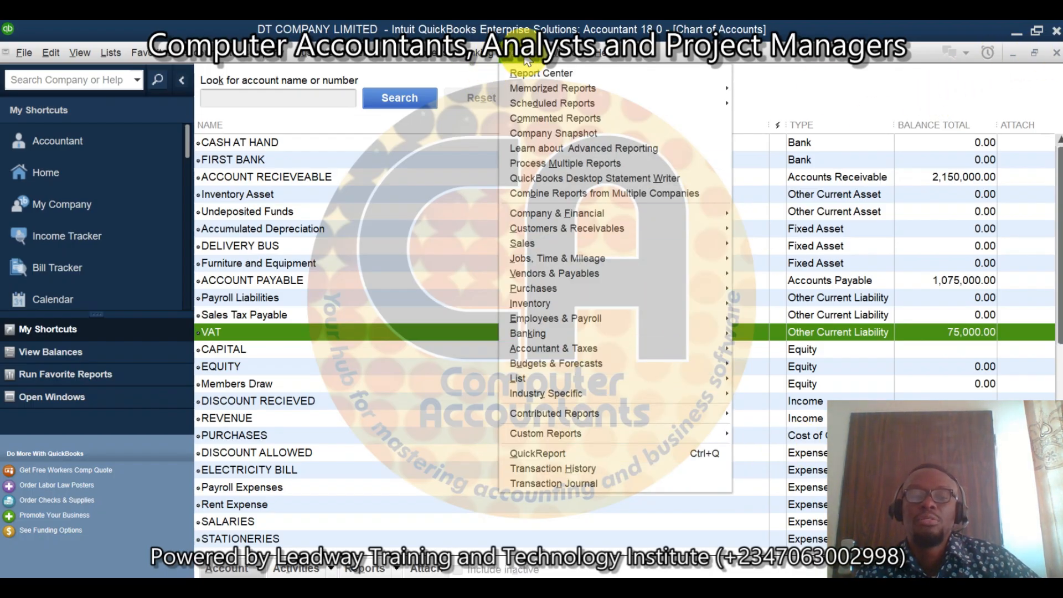
{"action": "mouse_move", "coordinate": [656, 216]}
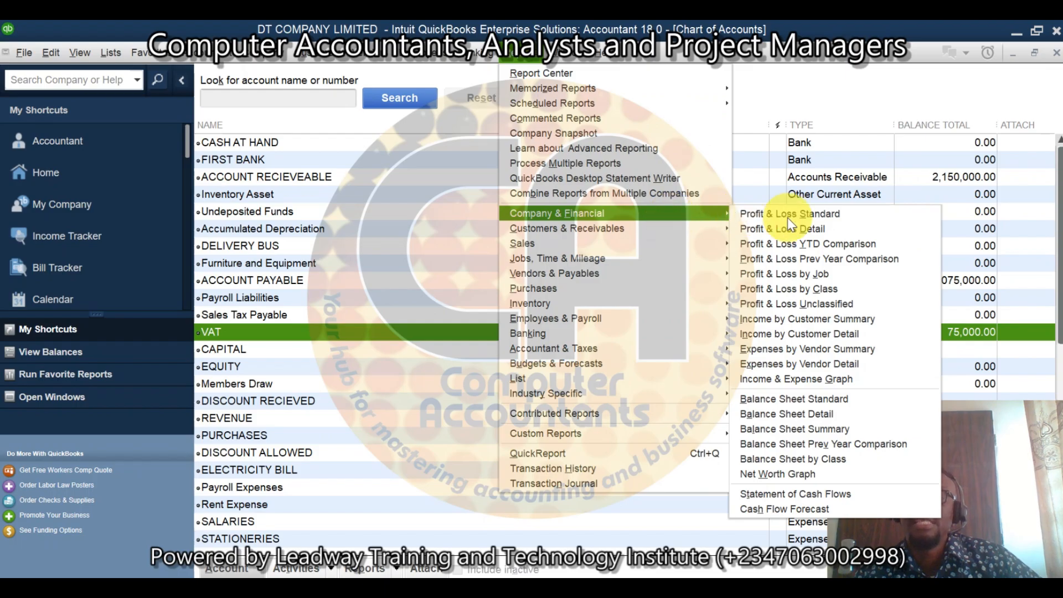
{"action": "left_click", "coordinate": [855, 400]}
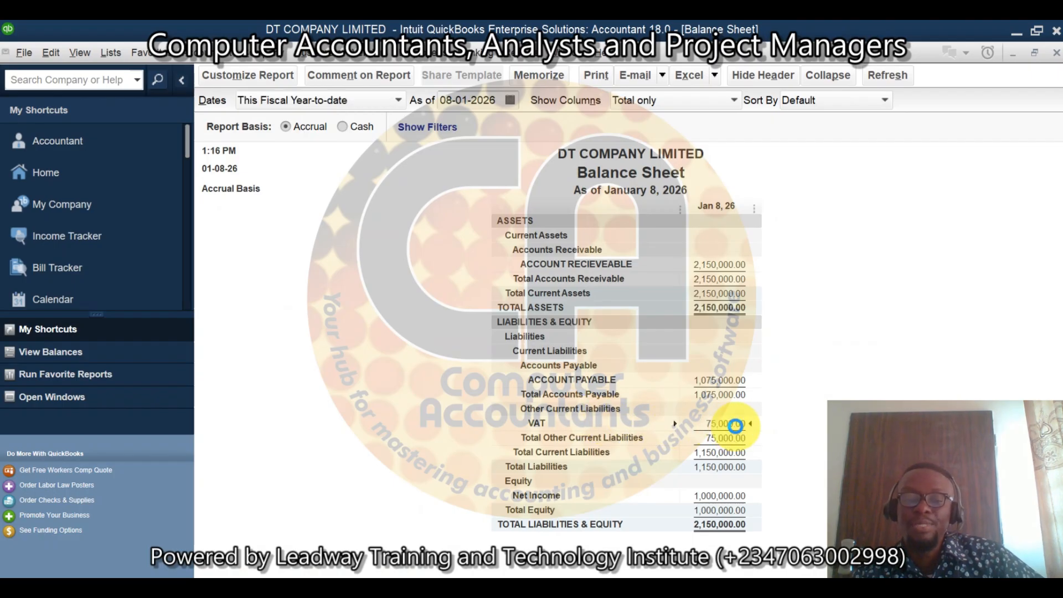
{"action": "double_click", "coordinate": [737, 427]}
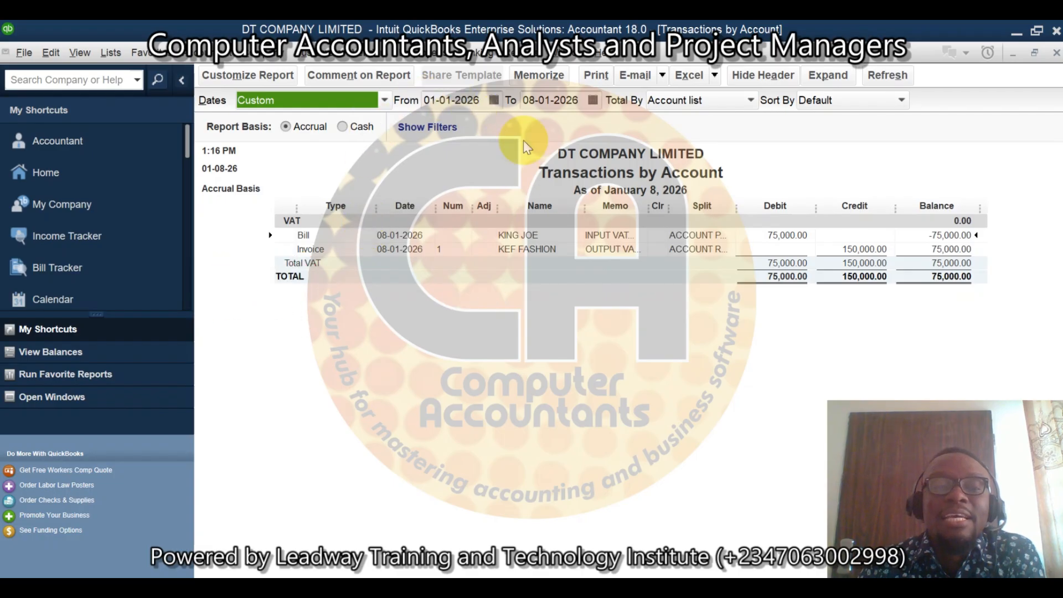
{"action": "left_click", "coordinate": [1057, 53]}
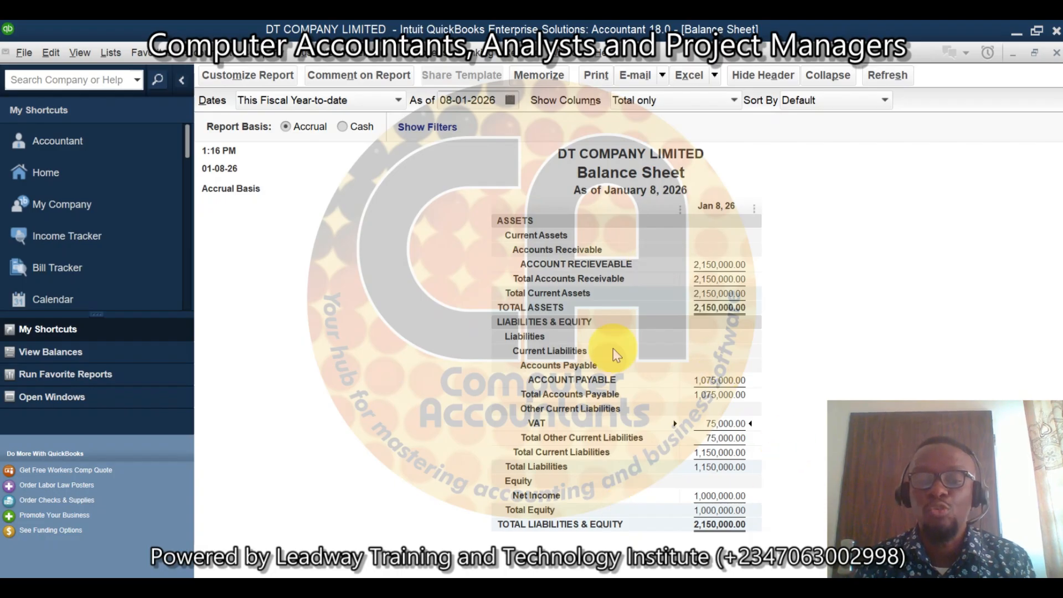
Step: Start a new check drawn on the FIRST BANK account and payable to the vendor FIRS
{"action": "left_click", "coordinate": [474, 58]}
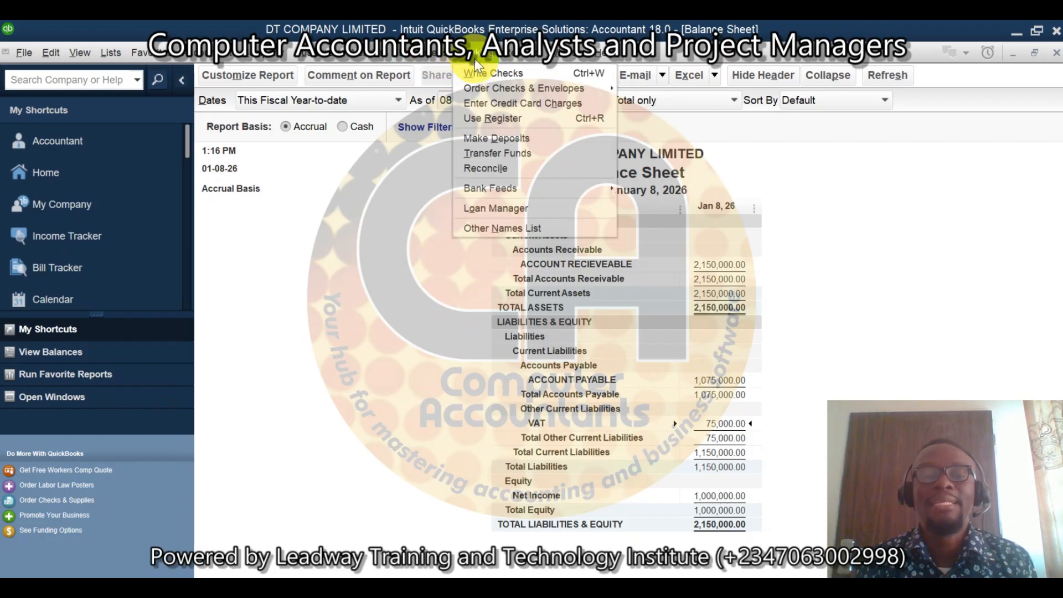
{"action": "left_click", "coordinate": [486, 72]}
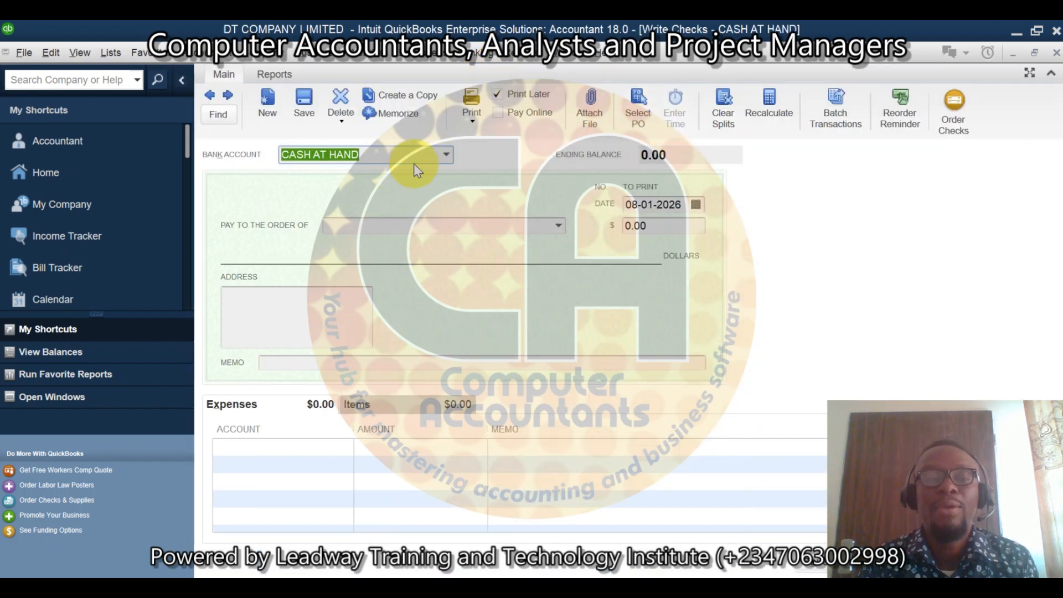
{"action": "left_click", "coordinate": [443, 158]}
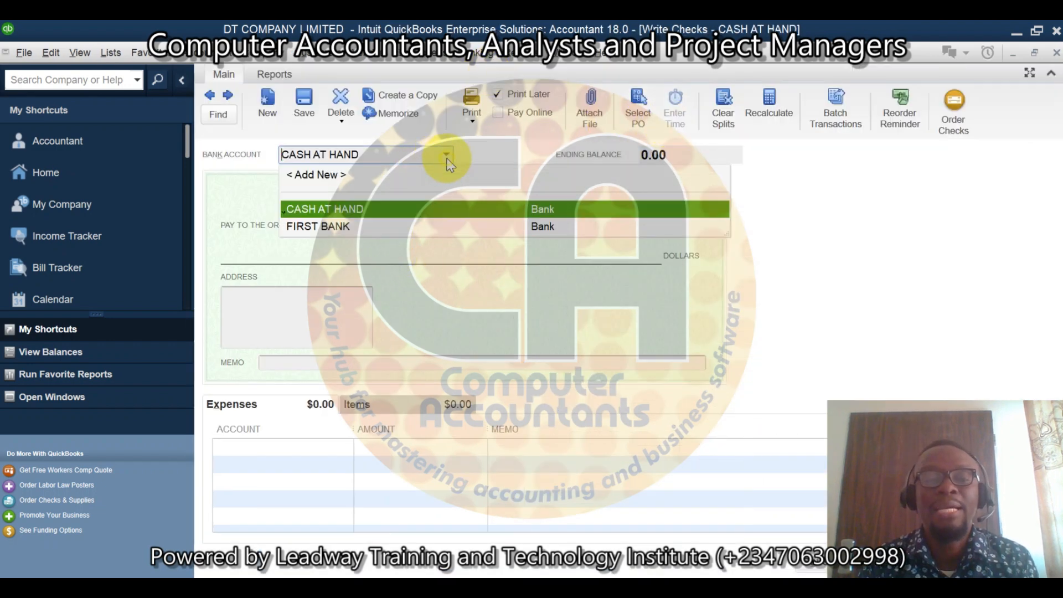
{"action": "left_click", "coordinate": [345, 228]}
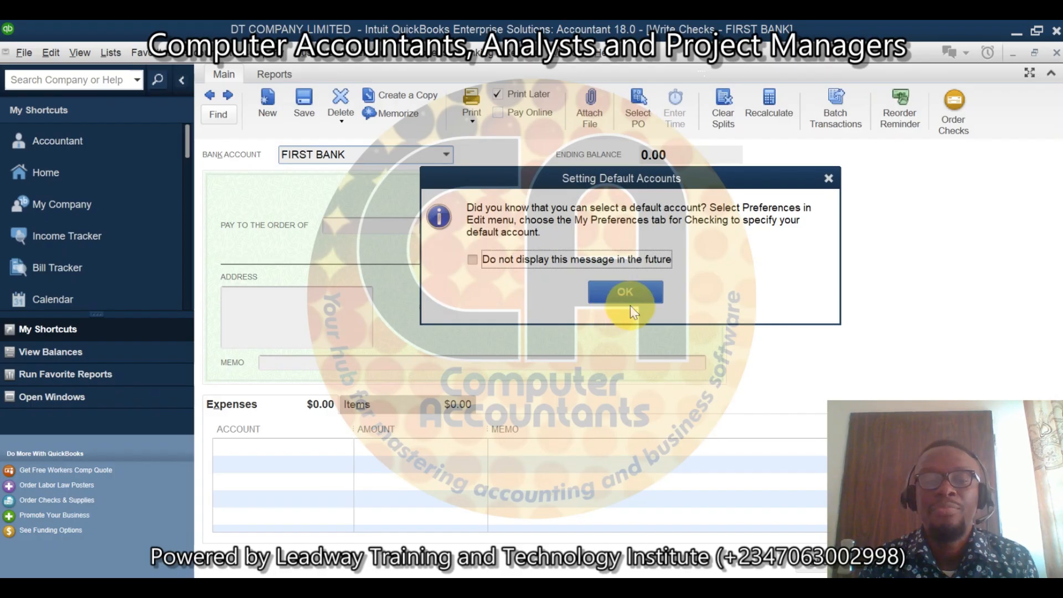
{"action": "left_click", "coordinate": [633, 299]}
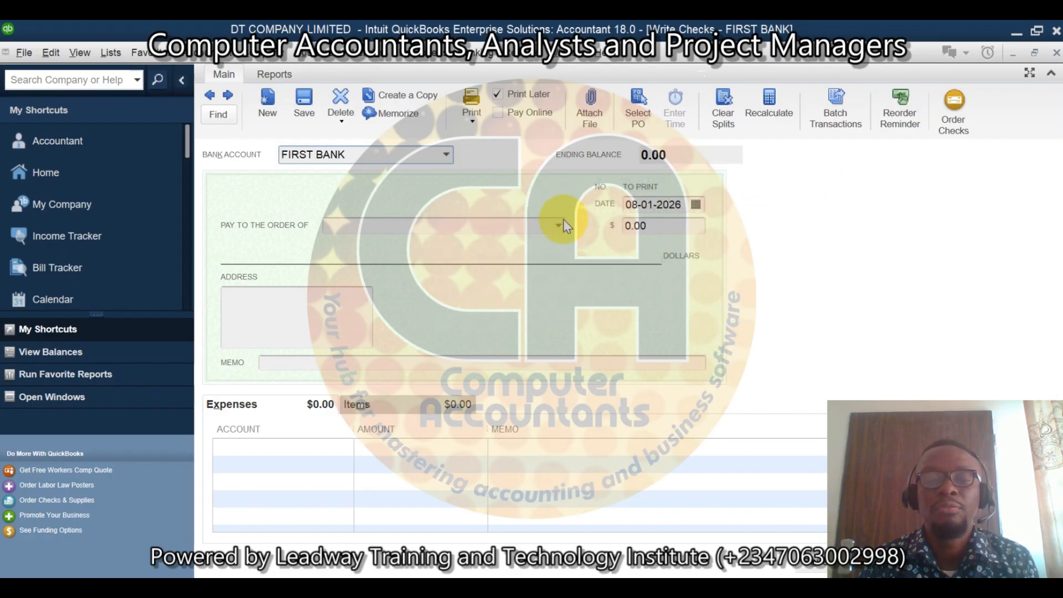
{"action": "left_click", "coordinate": [559, 223]}
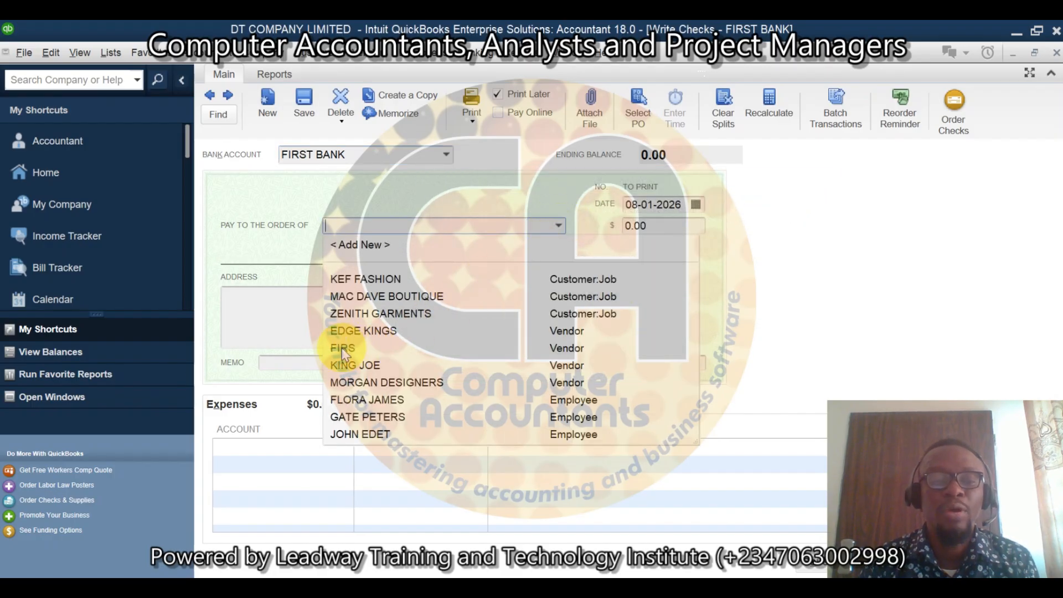
{"action": "left_click", "coordinate": [342, 348]}
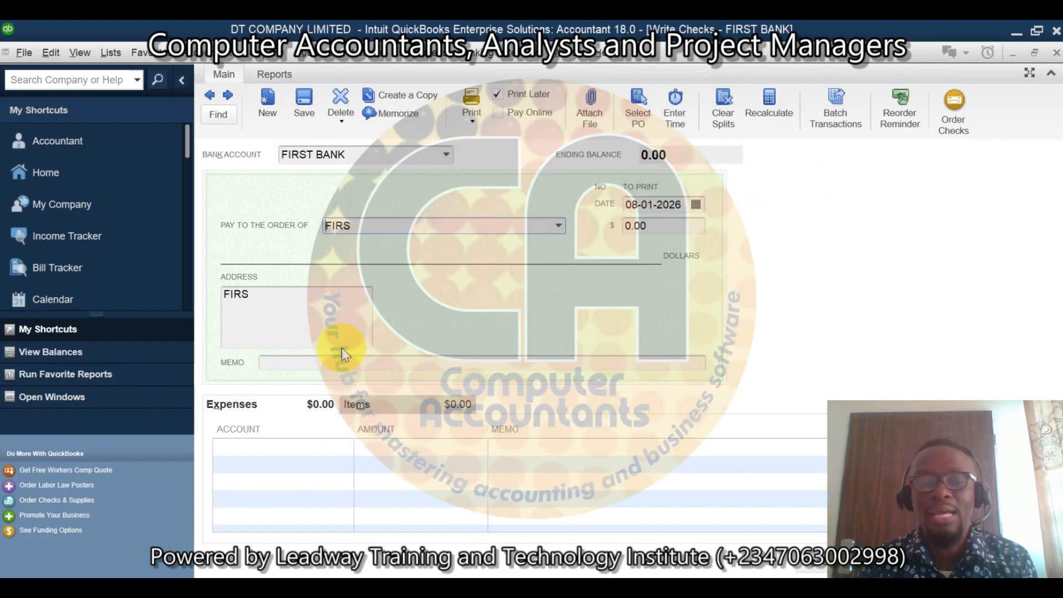
Step: Add an expense line for the VAT account with an amount of 75,000 to the check
{"action": "left_click", "coordinate": [328, 448]}
{"action": "type", "text": "VAY"}
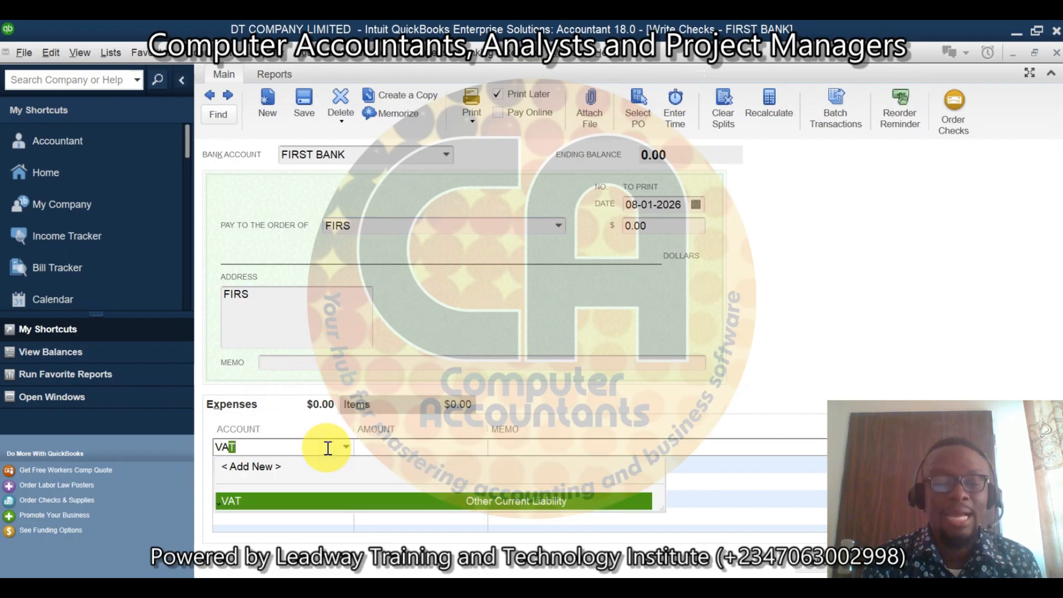
{"action": "key", "text": "BackSpace"}
{"action": "type", "text": "T"}
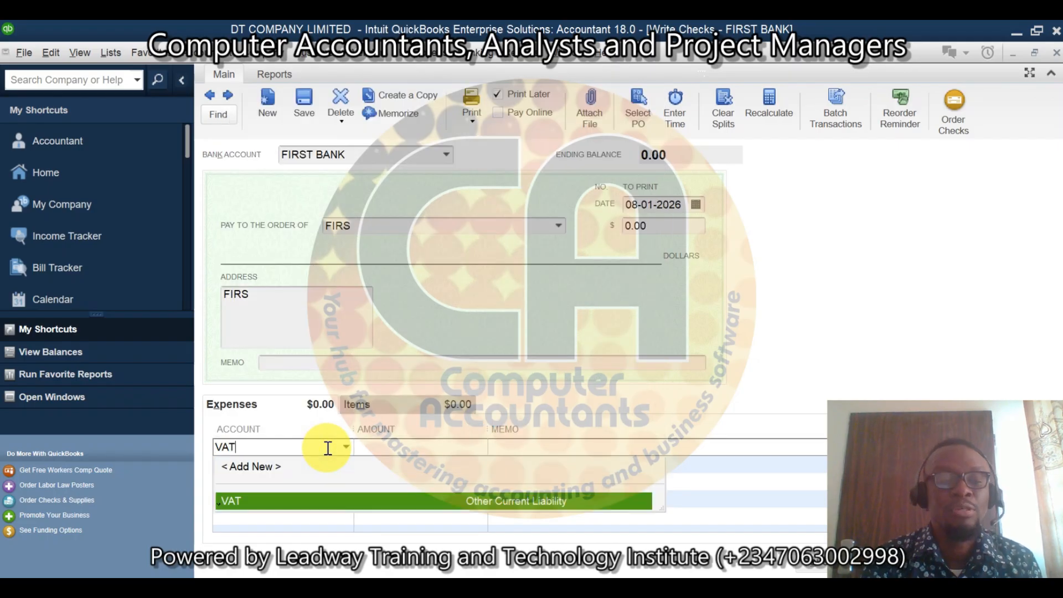
{"action": "left_click", "coordinate": [277, 496]}
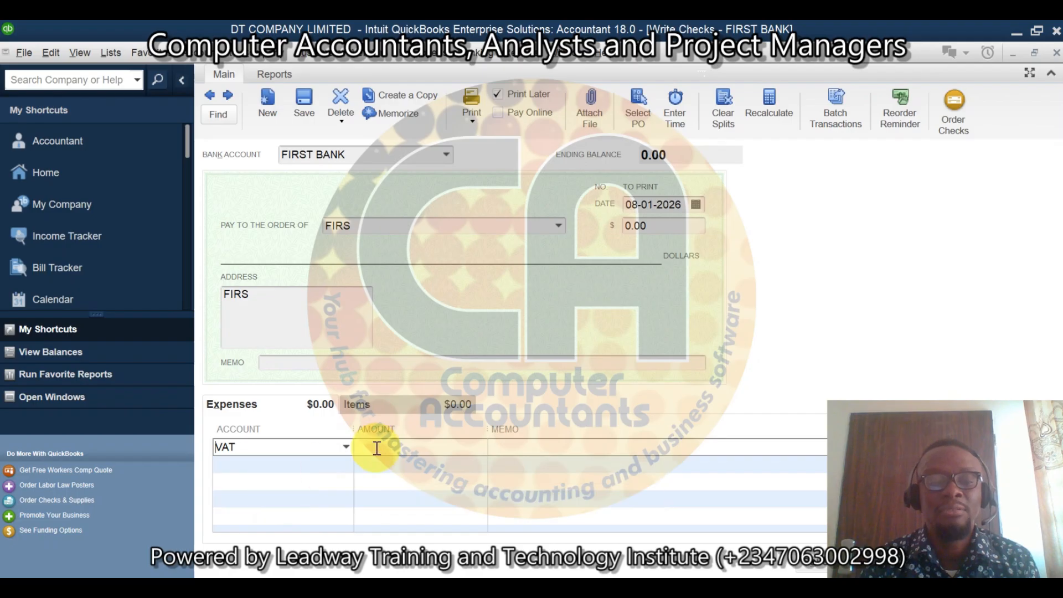
{"action": "left_click", "coordinate": [397, 448]}
{"action": "type", "text": "75000"}
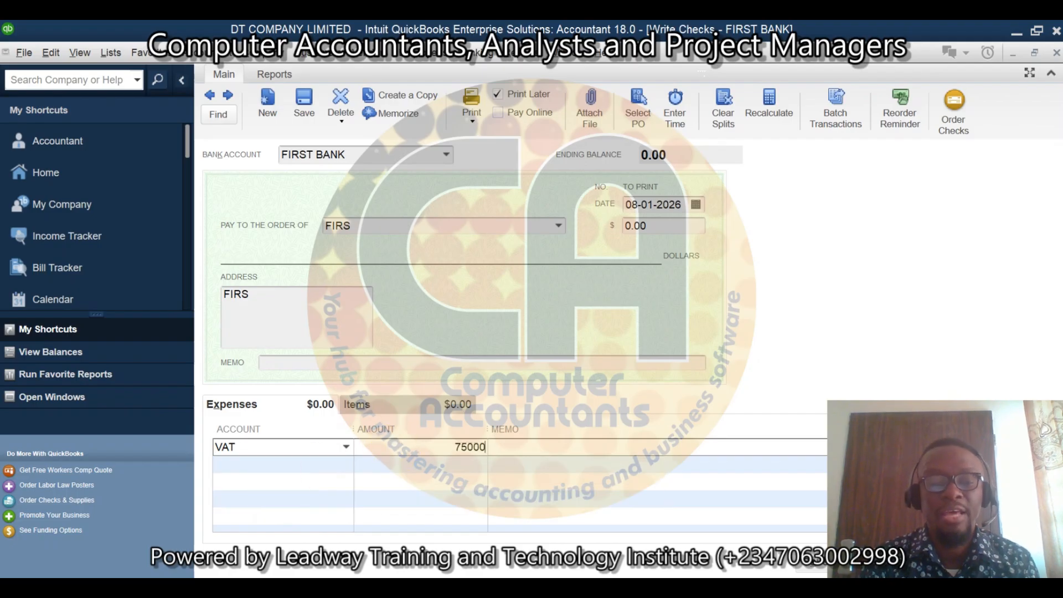
{"action": "key", "text": "Tab"}
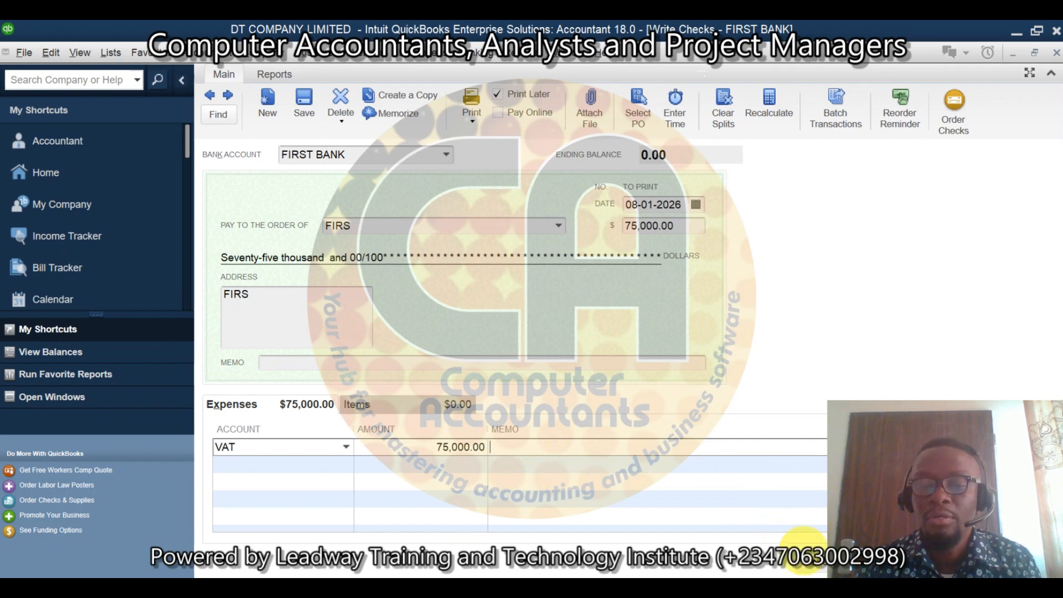
Step: Save and close the FIRS check, and refresh the Balance Sheet report
{"action": "left_click", "coordinate": [814, 567]}
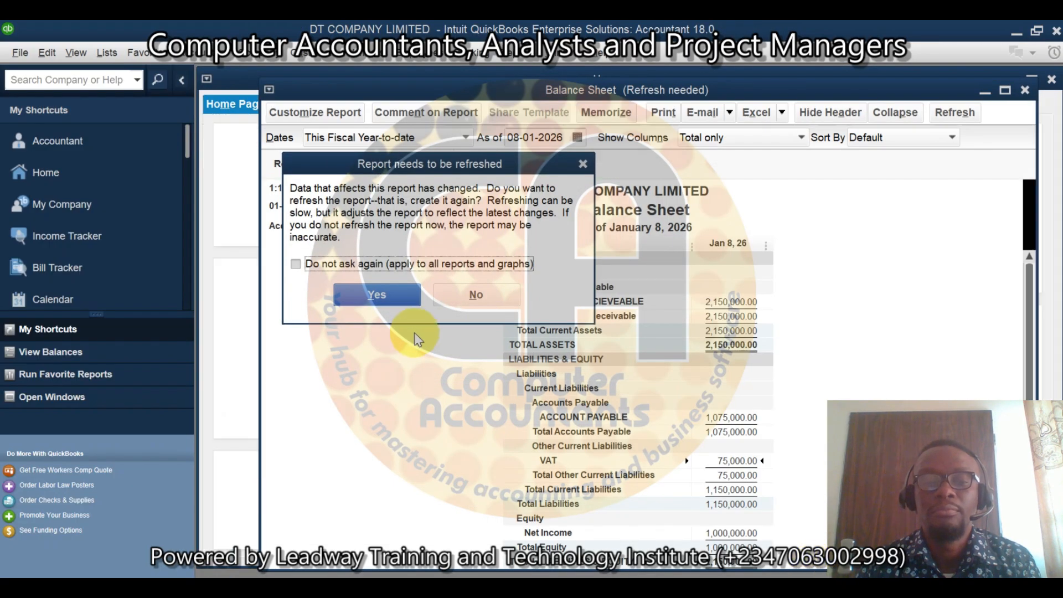
{"action": "left_click", "coordinate": [387, 300]}
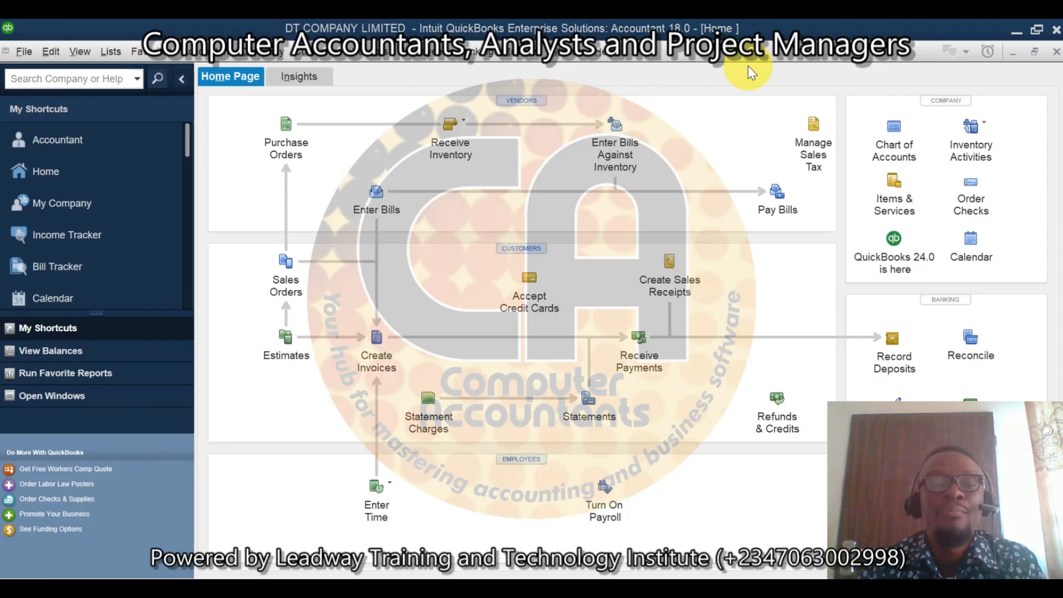
Step: Start a new item in the Item List with the type Other Charge
{"action": "left_click", "coordinate": [111, 52]}
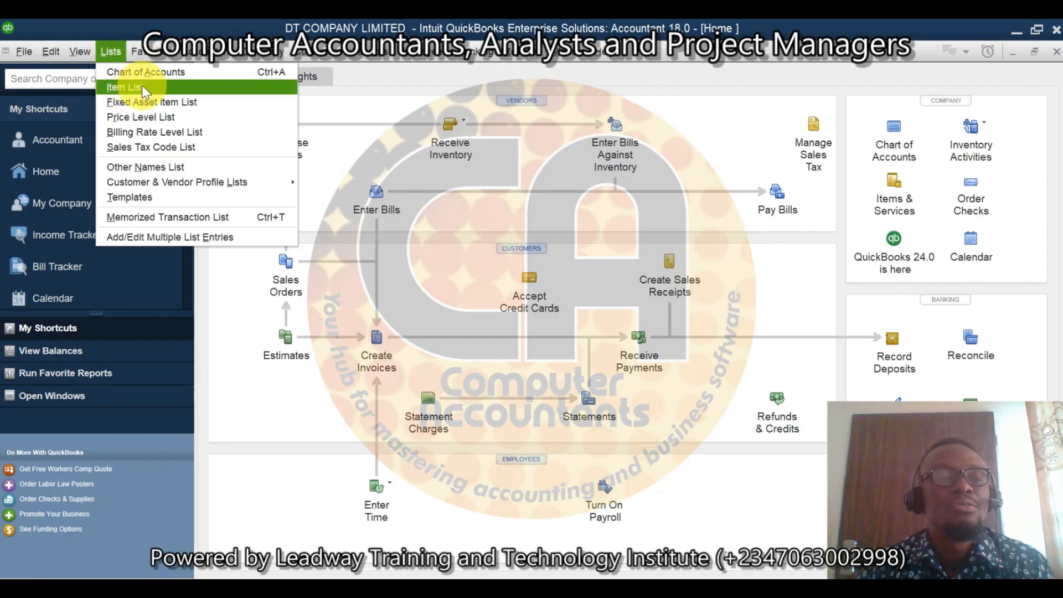
{"action": "left_click", "coordinate": [125, 87]}
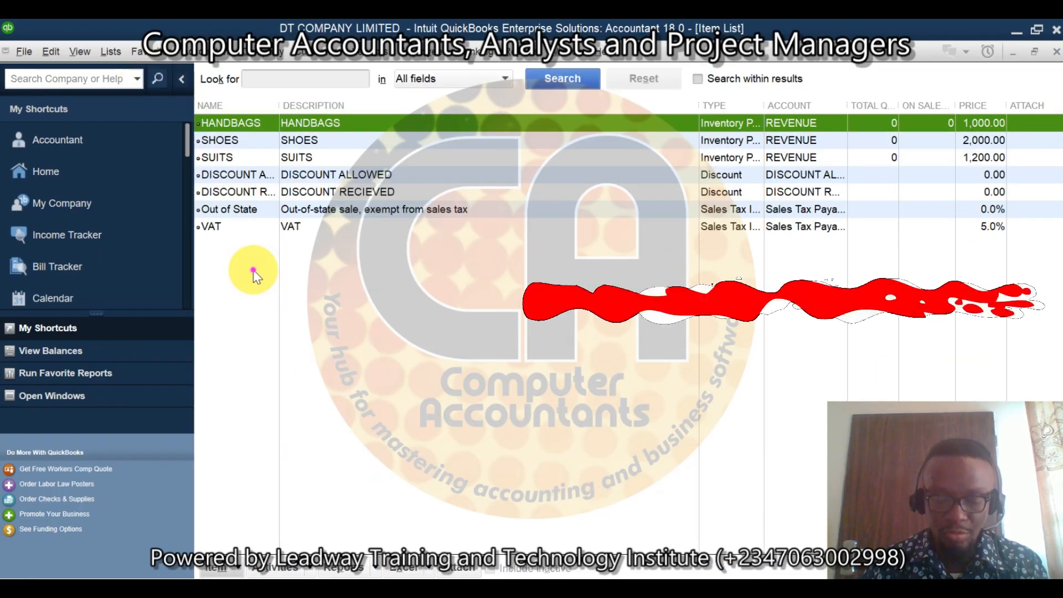
{"action": "right_click", "coordinate": [254, 271]}
{"action": "left_click", "coordinate": [277, 310]}
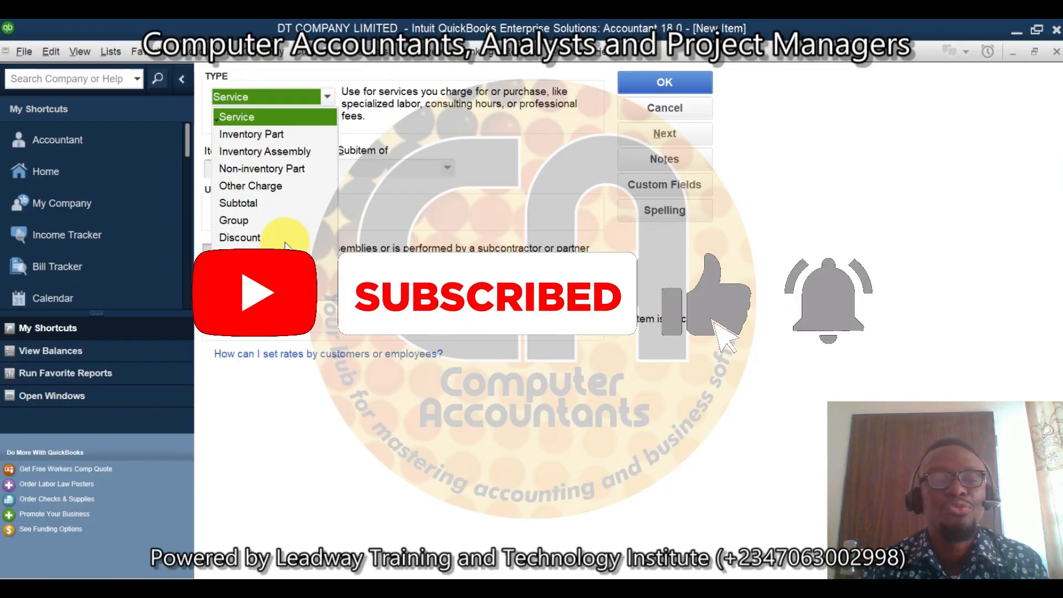
{"action": "left_click", "coordinate": [274, 185]}
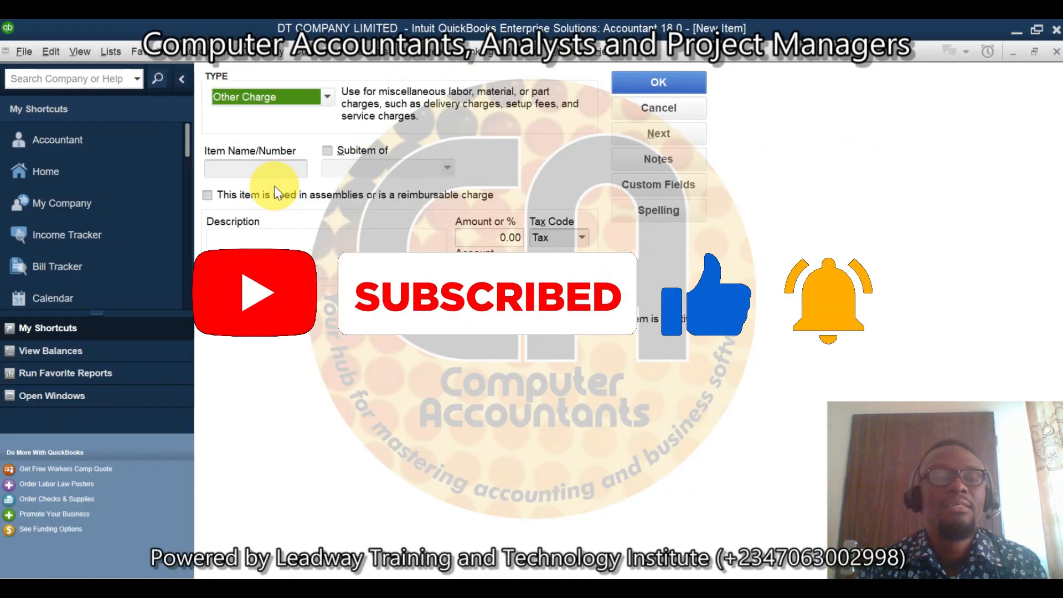
Step: Name the item VAT INPUT (PURCHASES) and use the same text as its description
{"action": "left_click", "coordinate": [278, 170]}
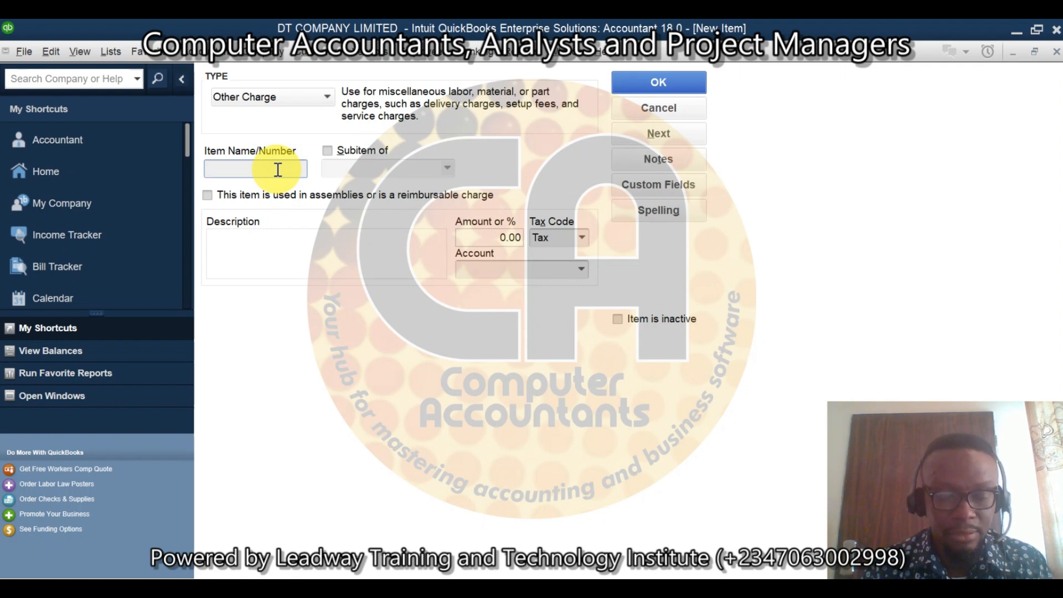
{"action": "type", "text": "VAT "}
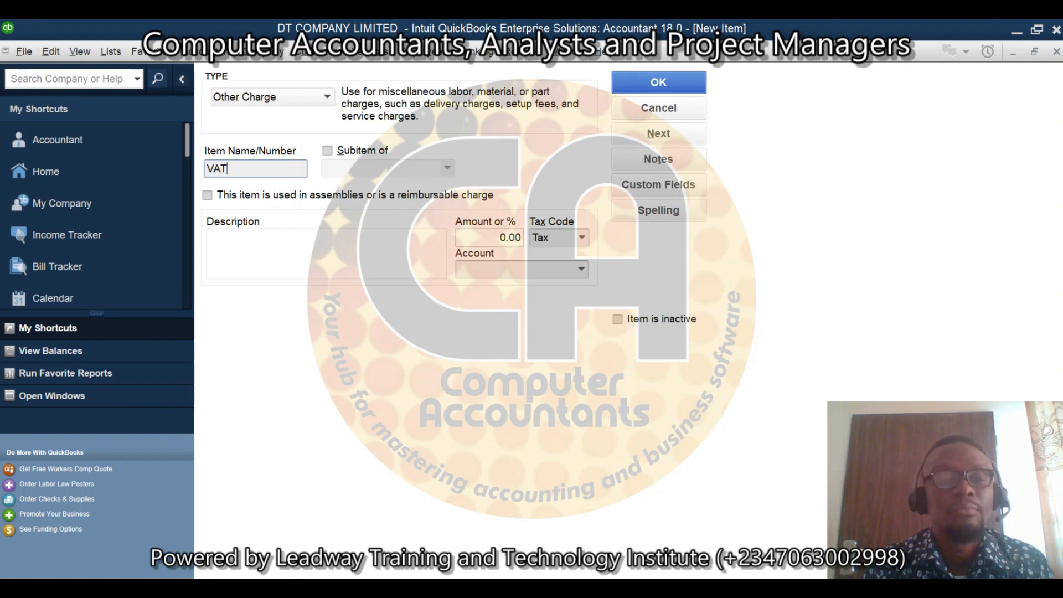
{"action": "type", "text": "INPUT"}
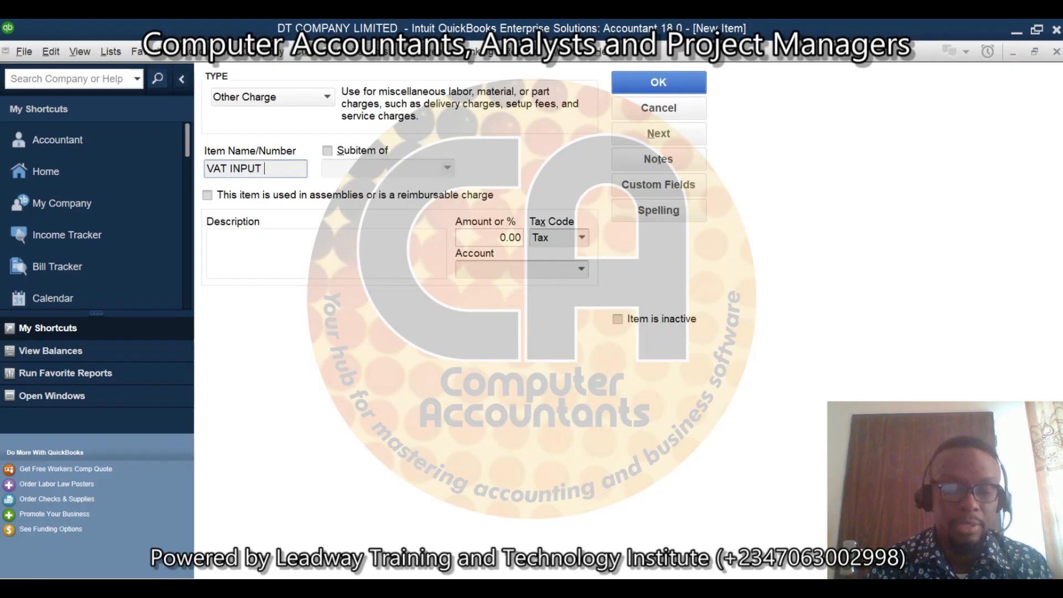
{"action": "type", "text": " (PU"}
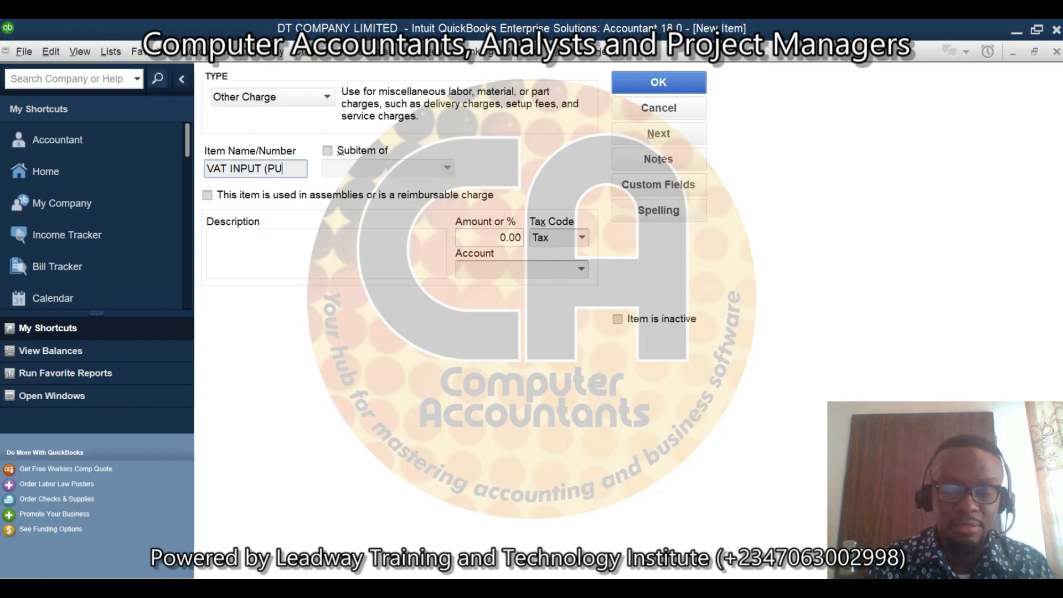
{"action": "type", "text": "RCHASE"}
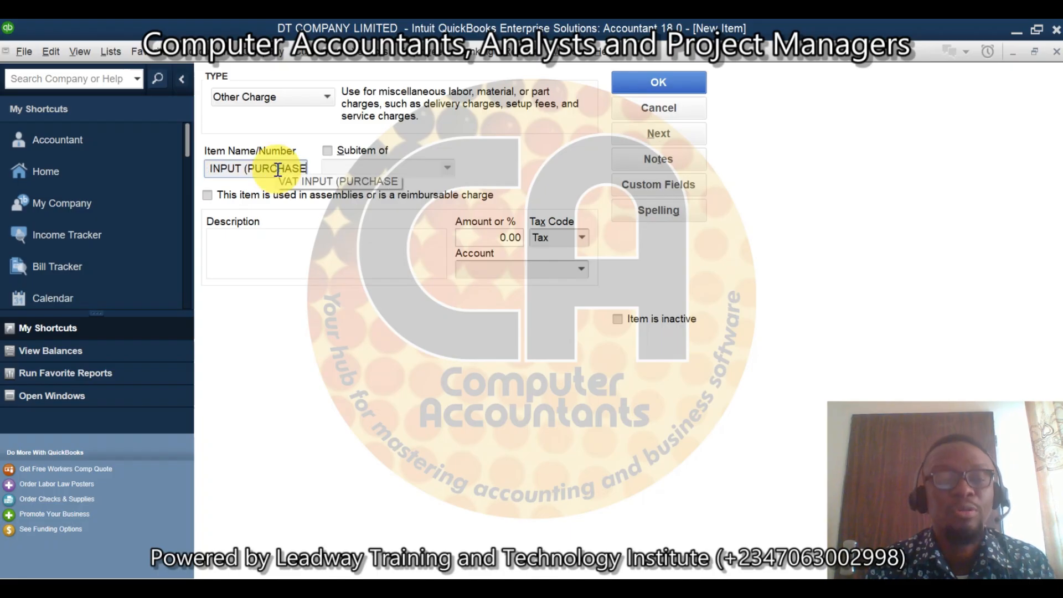
{"action": "type", "text": "S)"}
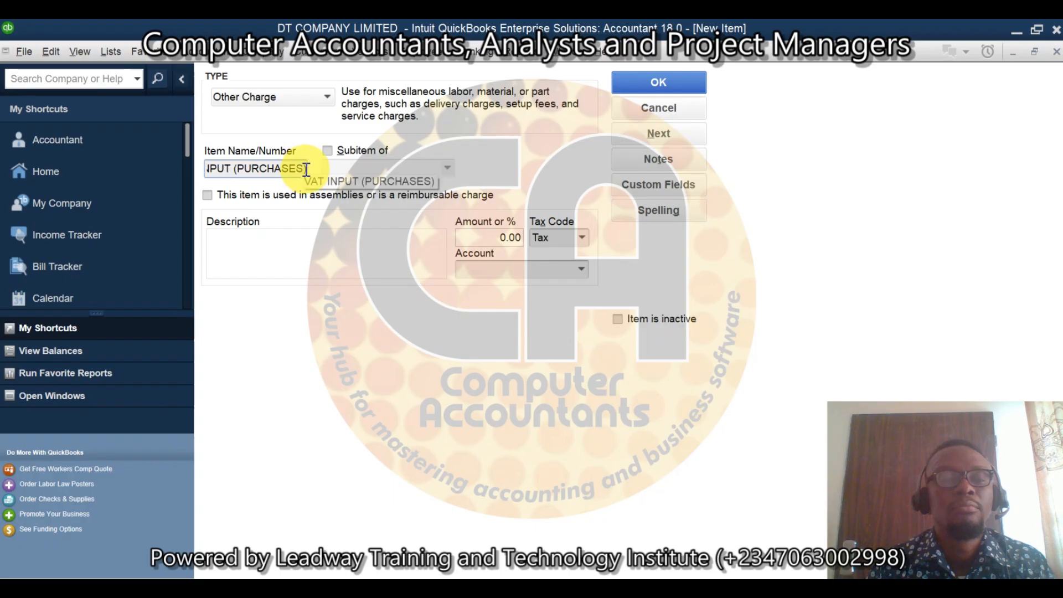
{"action": "left_click_drag", "start_coordinate": [308, 175], "coordinate": [154, 174]}
{"action": "key", "text": "ctrl+c"}
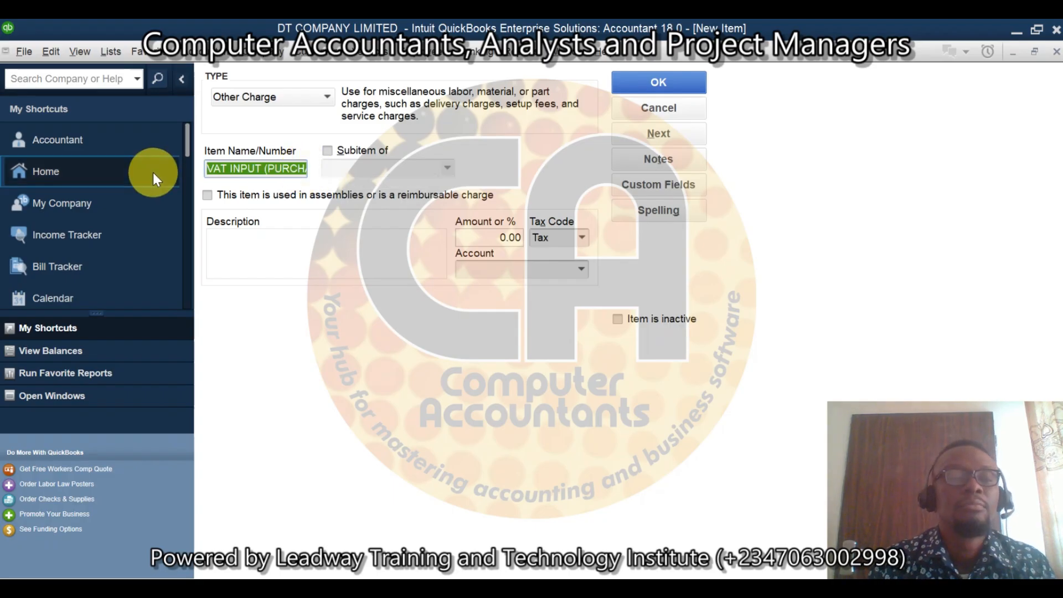
{"action": "left_click", "coordinate": [249, 236]}
{"action": "key", "text": "ctrl+v"}
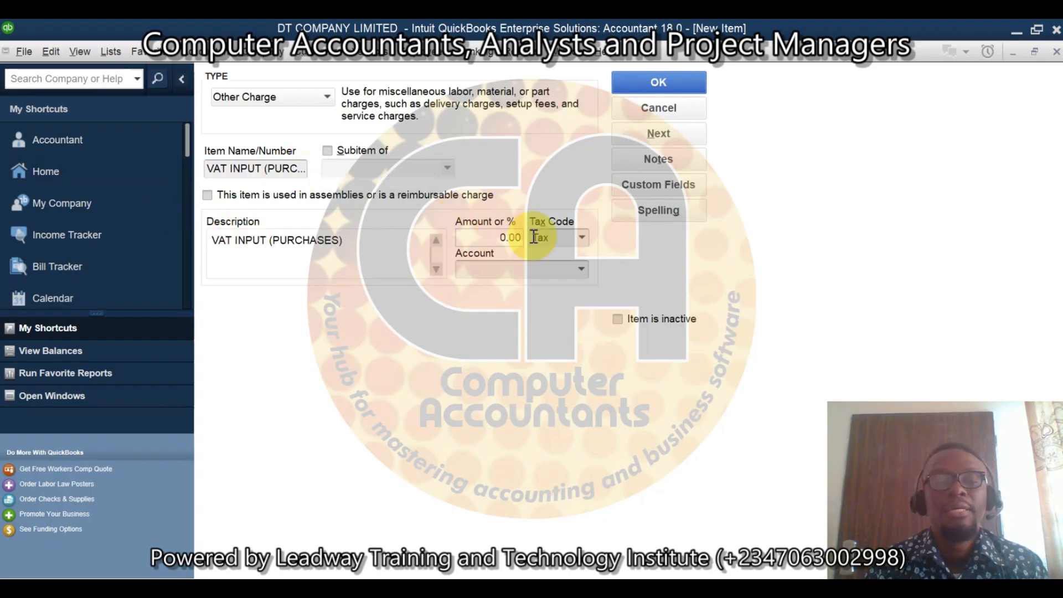
Step: Create an Other Current Asset account named VAT INPUT as the account for the VAT INPUT (PURCHASES) item, and save the item
{"action": "left_click", "coordinate": [582, 270]}
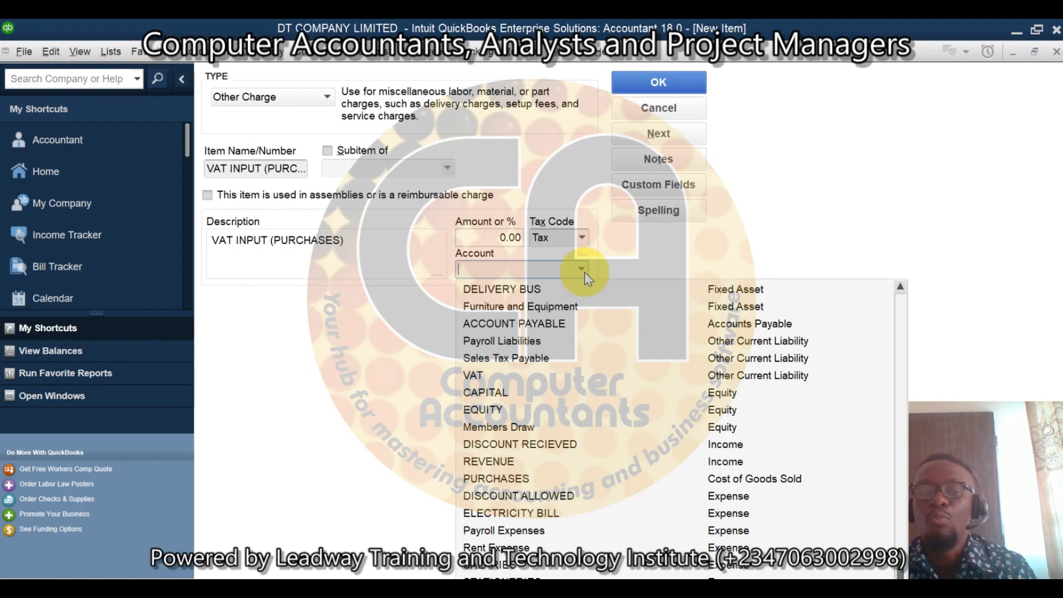
{"action": "left_click", "coordinate": [901, 287]}
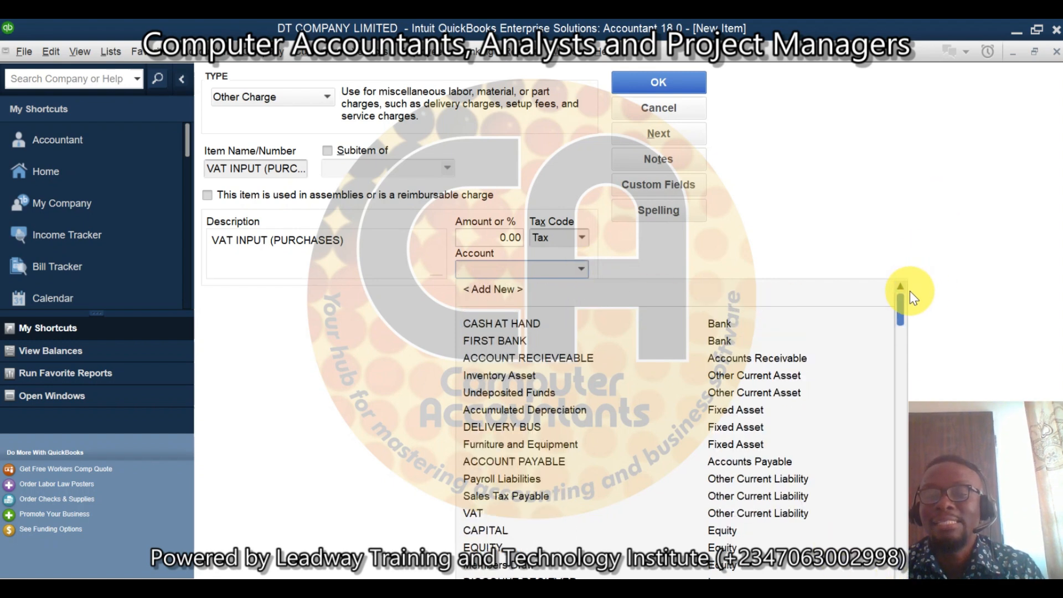
{"action": "left_click", "coordinate": [492, 288]}
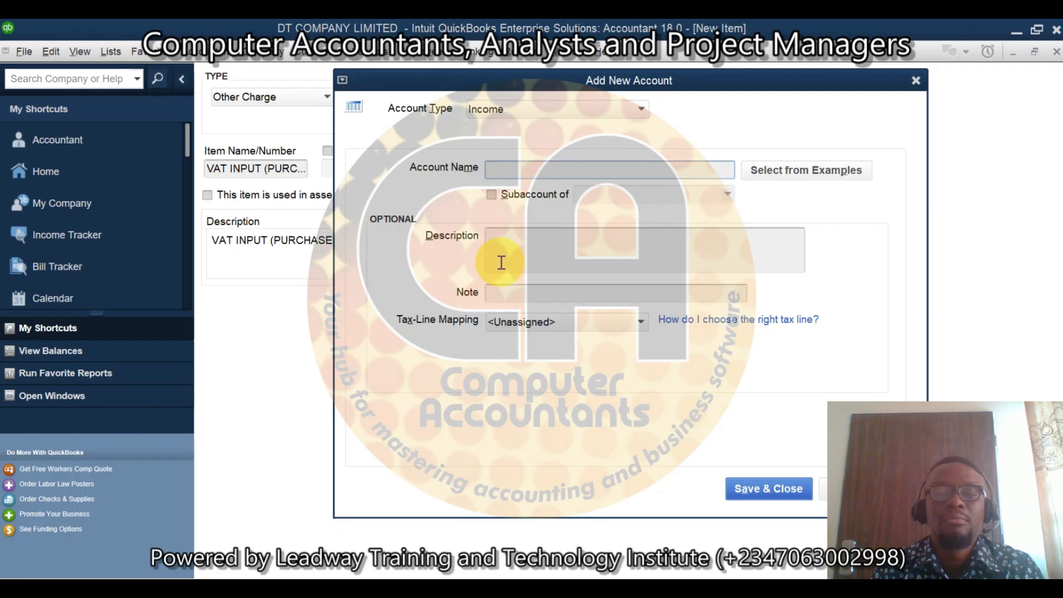
{"action": "left_click", "coordinate": [537, 170]}
{"action": "type", "text": "VAT"}
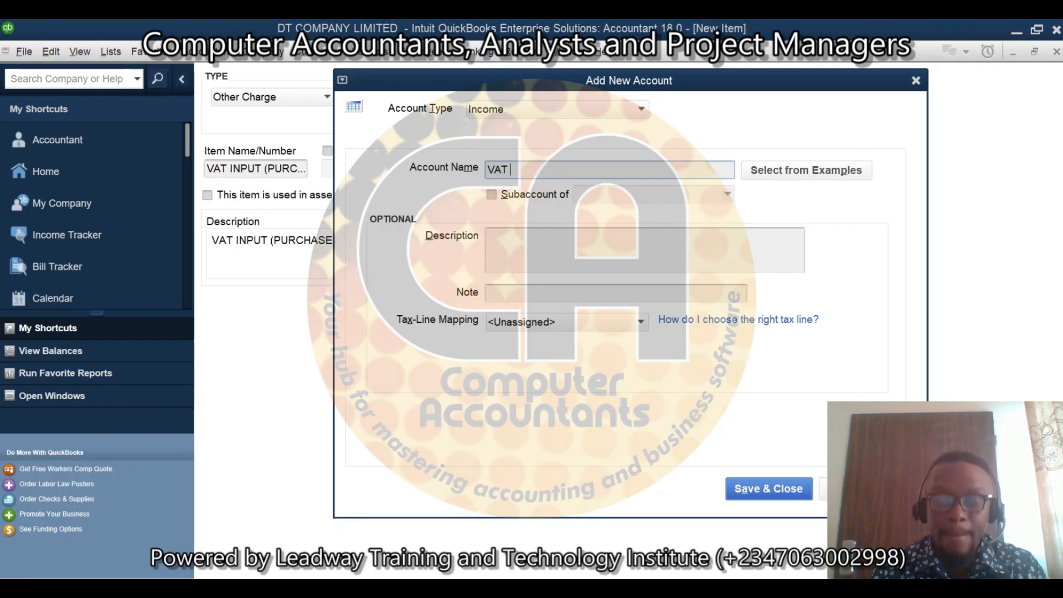
{"action": "type", "text": " INPUT"}
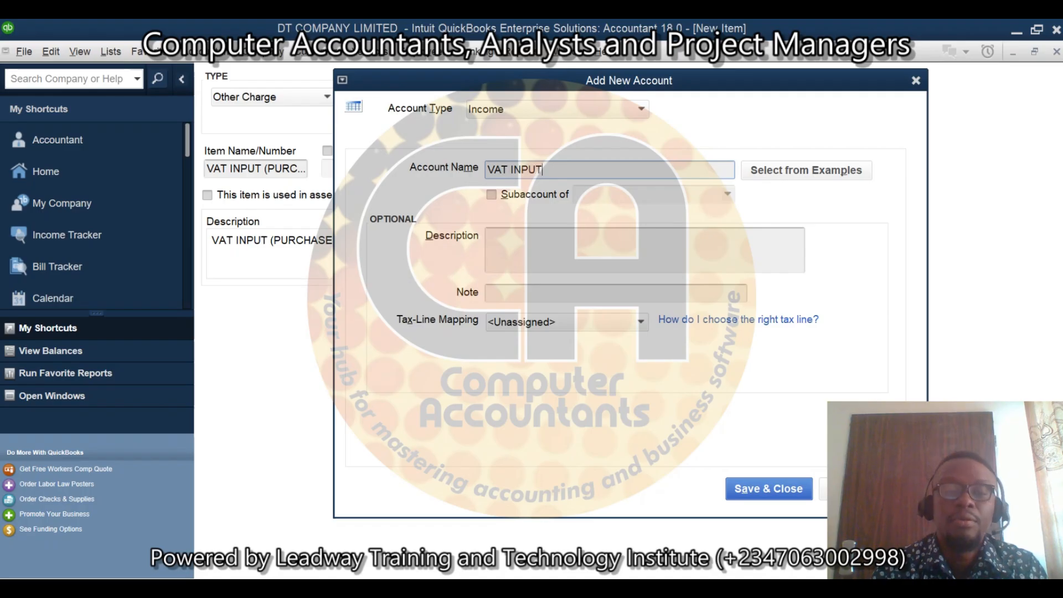
{"action": "left_click", "coordinate": [644, 109]}
{"action": "left_click", "coordinate": [536, 165]}
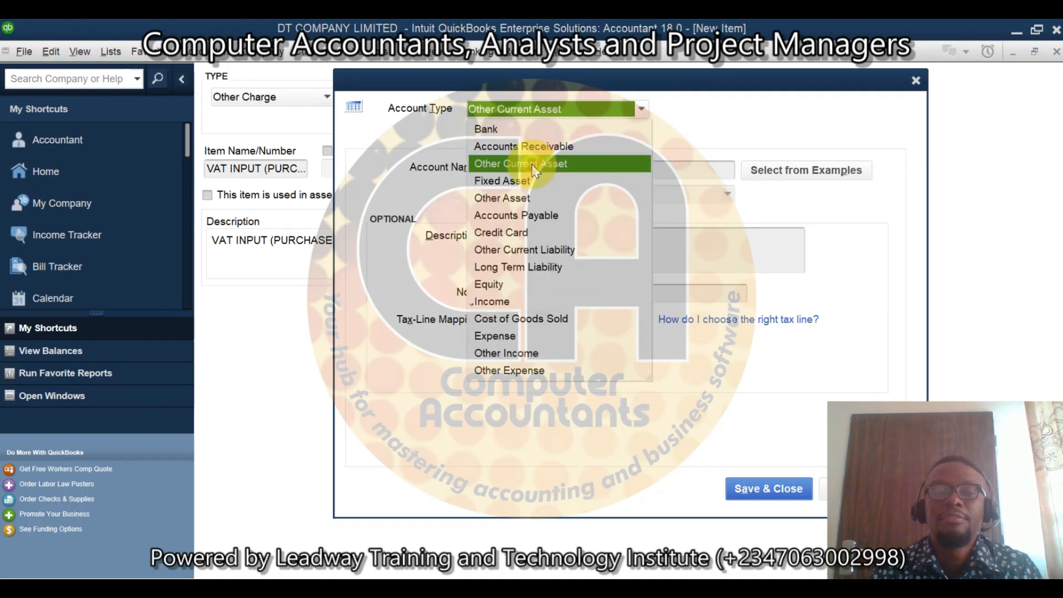
{"action": "left_click", "coordinate": [762, 490]}
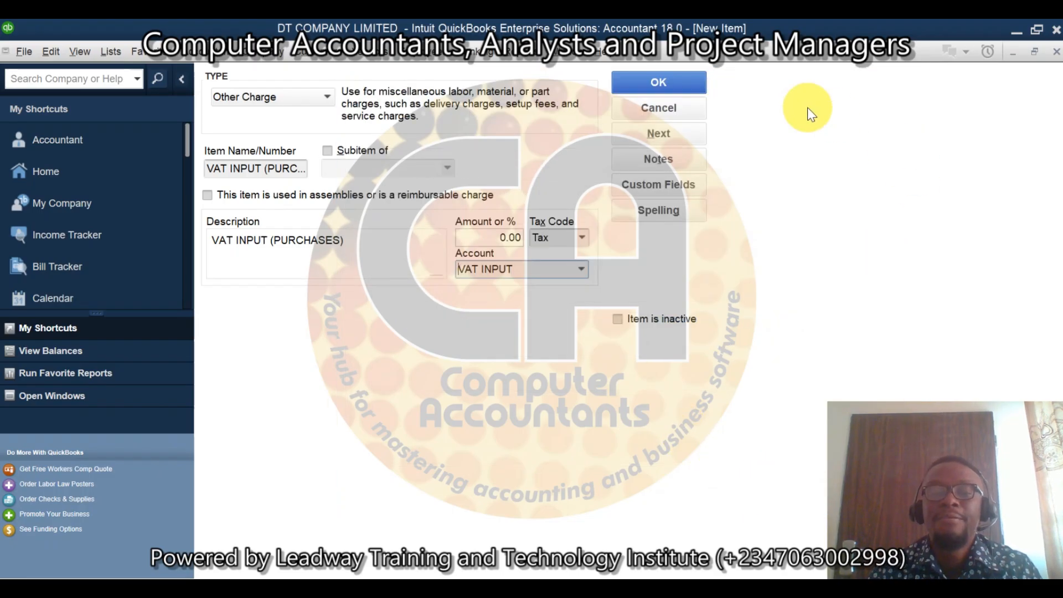
{"action": "left_click", "coordinate": [679, 85]}
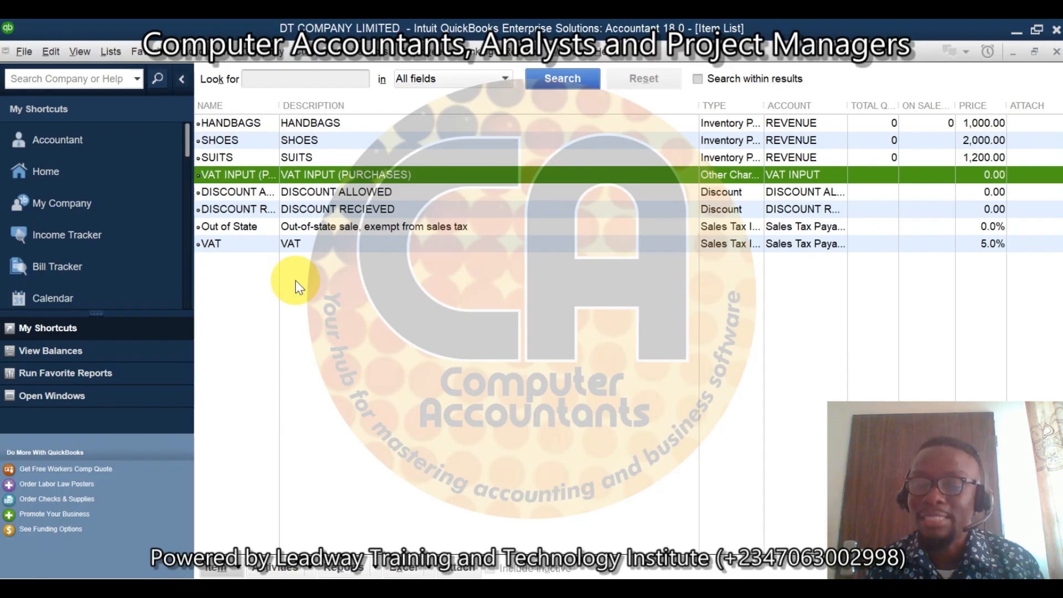
Step: Start a new Sales Tax Item named OUTPUT VAT (SALES) and add the same text to its description
{"action": "right_click", "coordinate": [238, 282]}
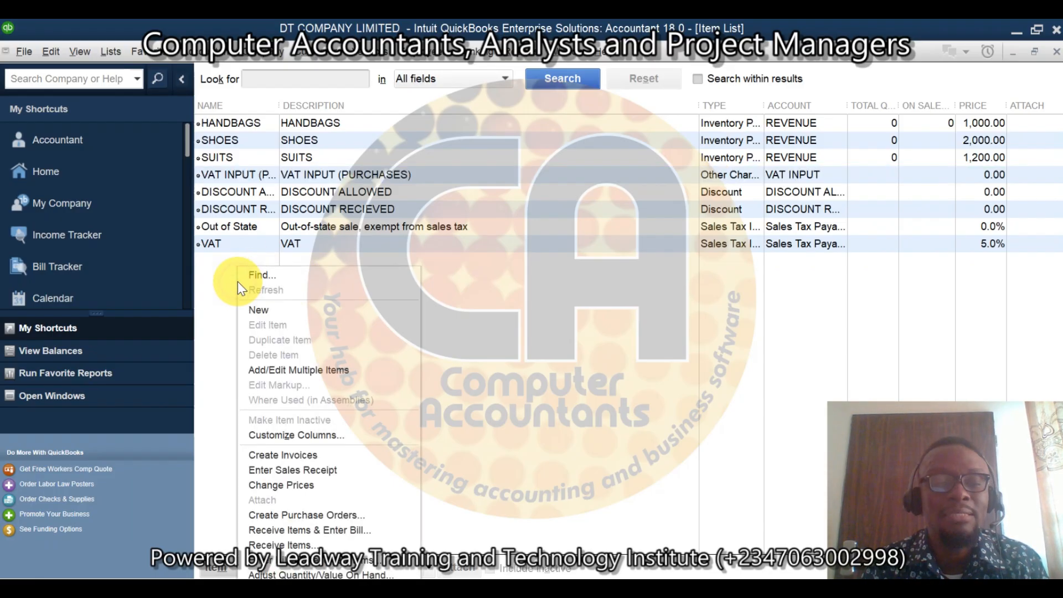
{"action": "left_click", "coordinate": [274, 311]}
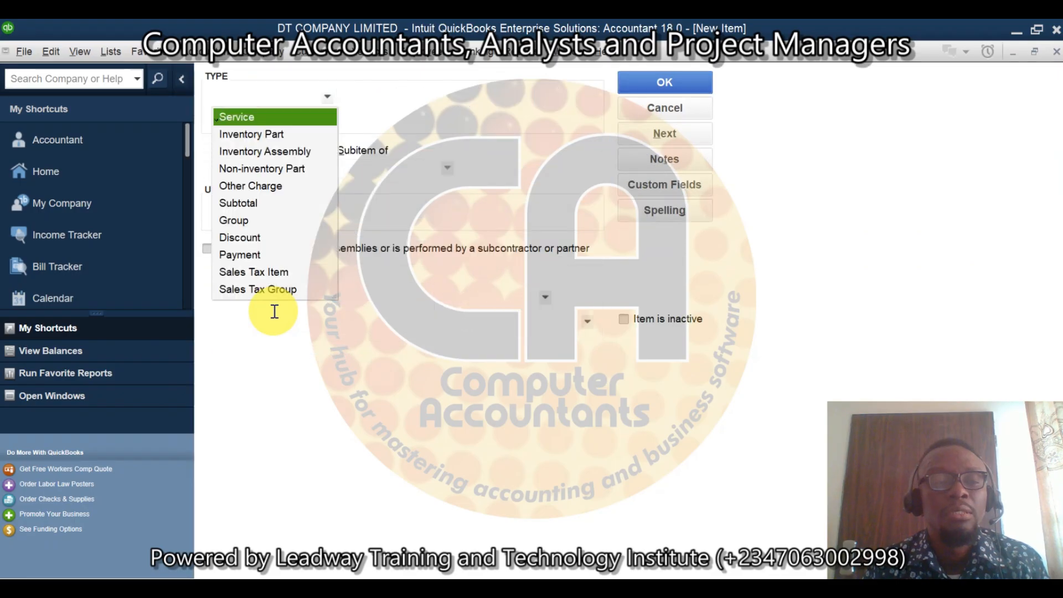
{"action": "left_click", "coordinate": [279, 273]}
{"action": "left_click", "coordinate": [298, 169]}
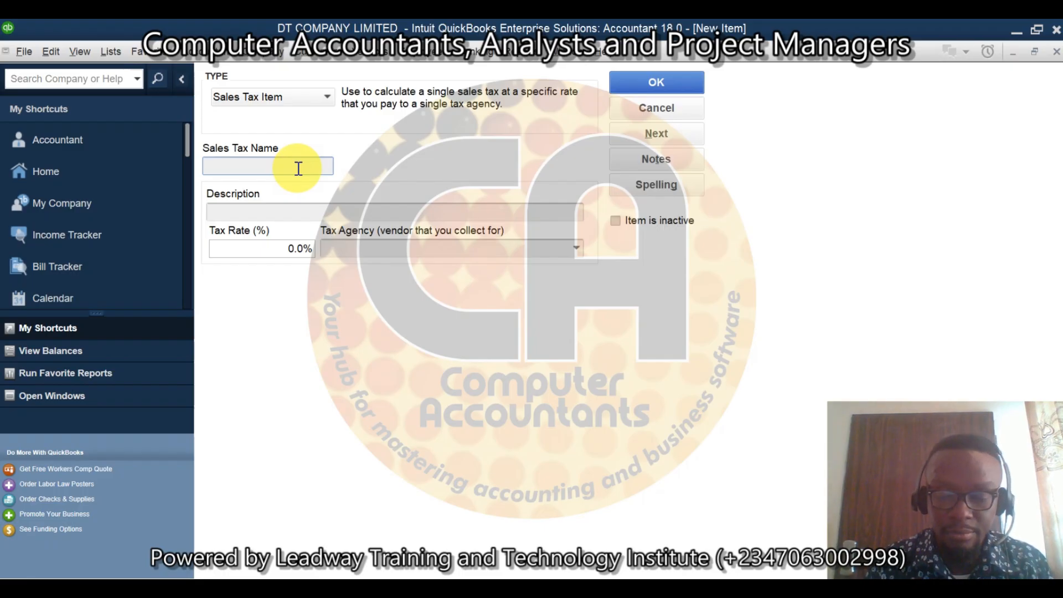
{"action": "type", "text": "OUT"}
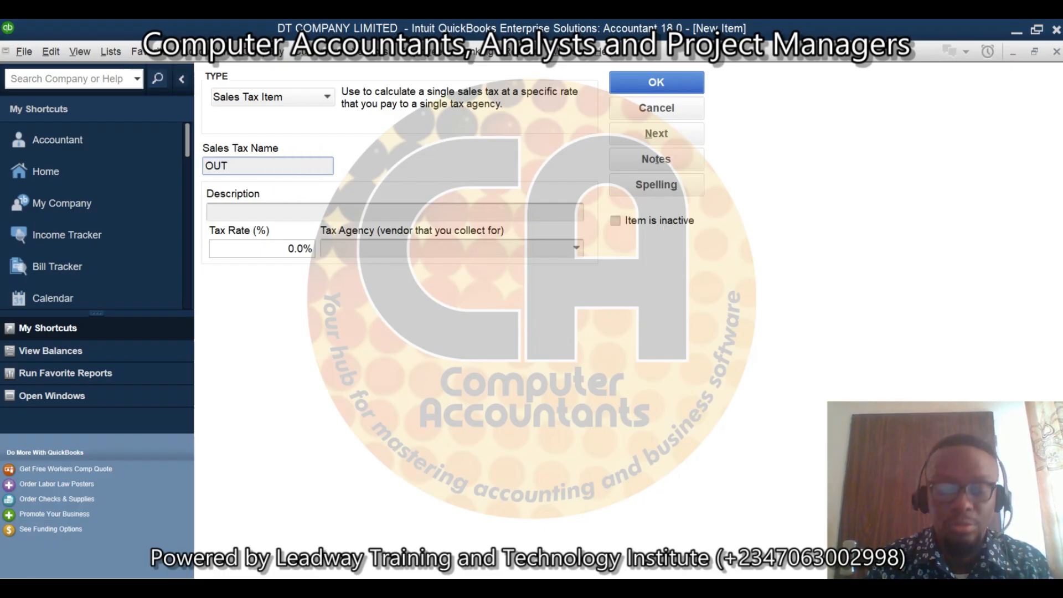
{"action": "type", "text": "PUT VAT"}
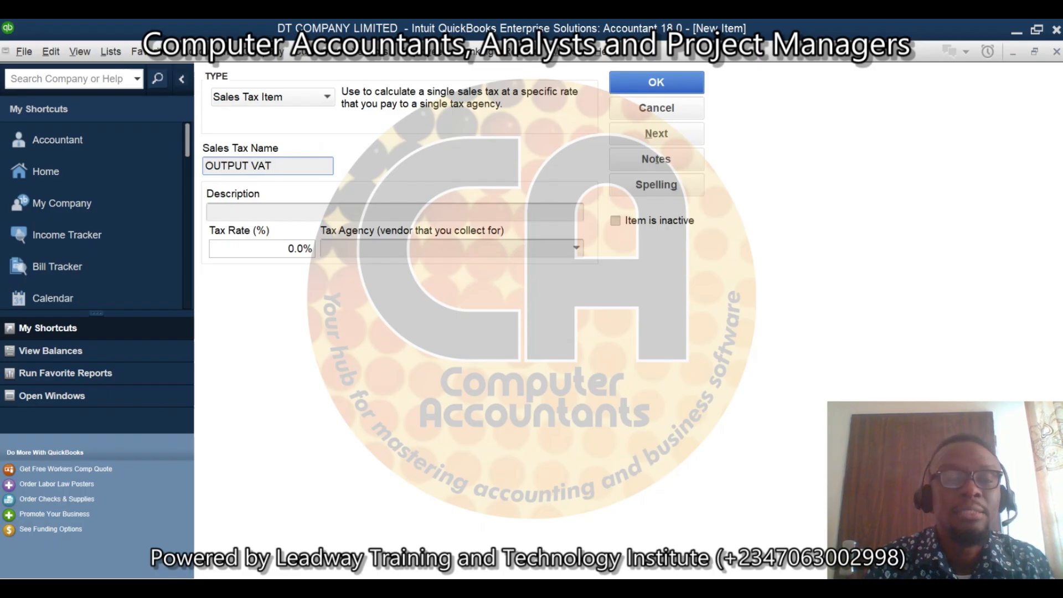
{"action": "type", "text": " (SALES)"}
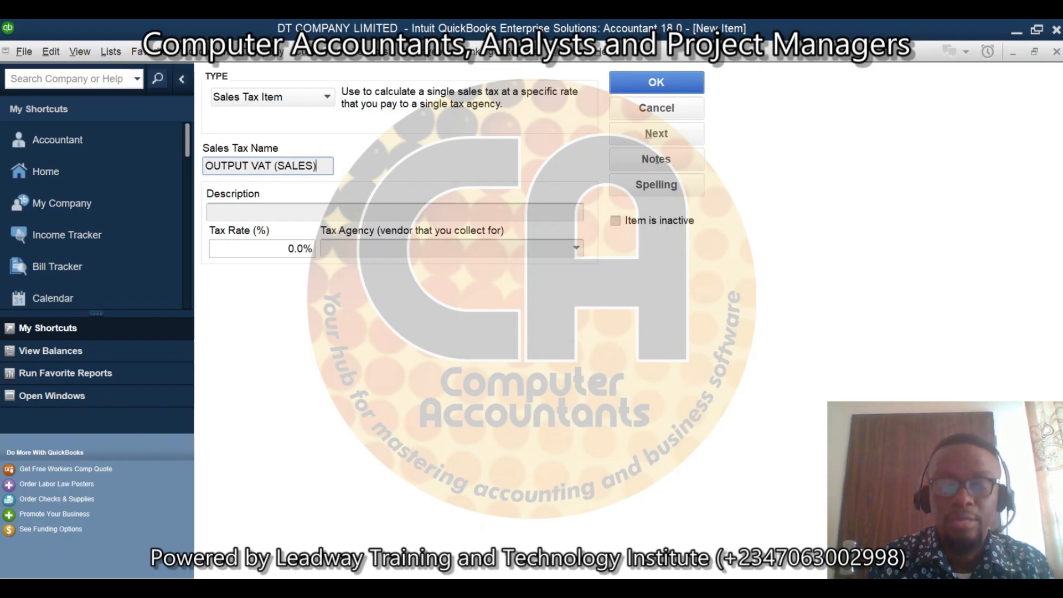
{"action": "left_click_drag", "start_coordinate": [323, 165], "coordinate": [170, 167]}
{"action": "key", "text": "ctrl+c"}
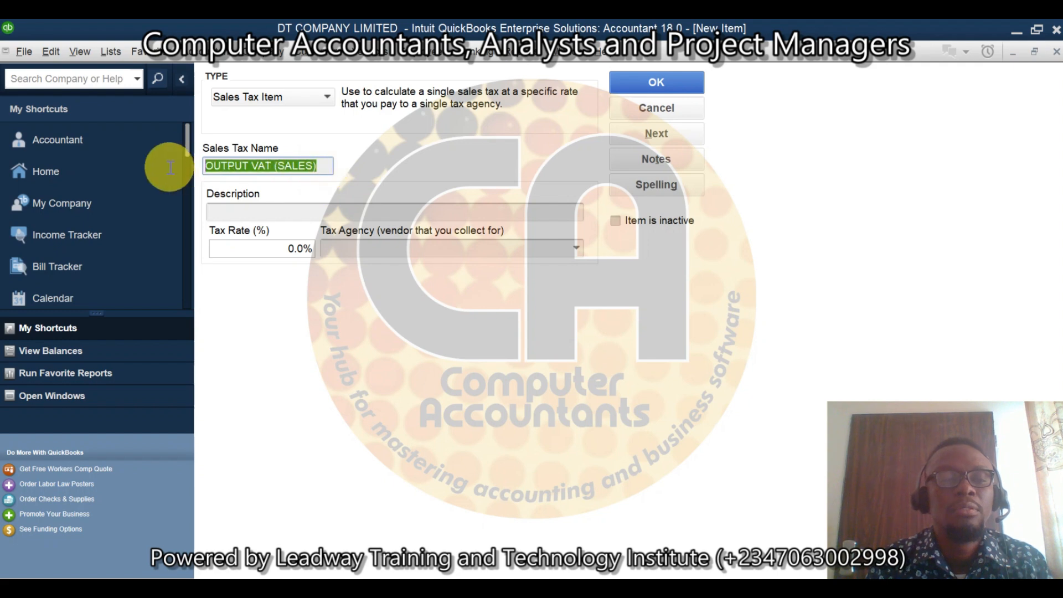
{"action": "left_click", "coordinate": [264, 216]}
{"action": "key", "text": "ctrl+v"}
Step: Set the tax rate to 7.5% and the tax agency to FIRS, and save the sales tax item, ignoring all spelling suggestions
{"action": "left_click", "coordinate": [281, 249]}
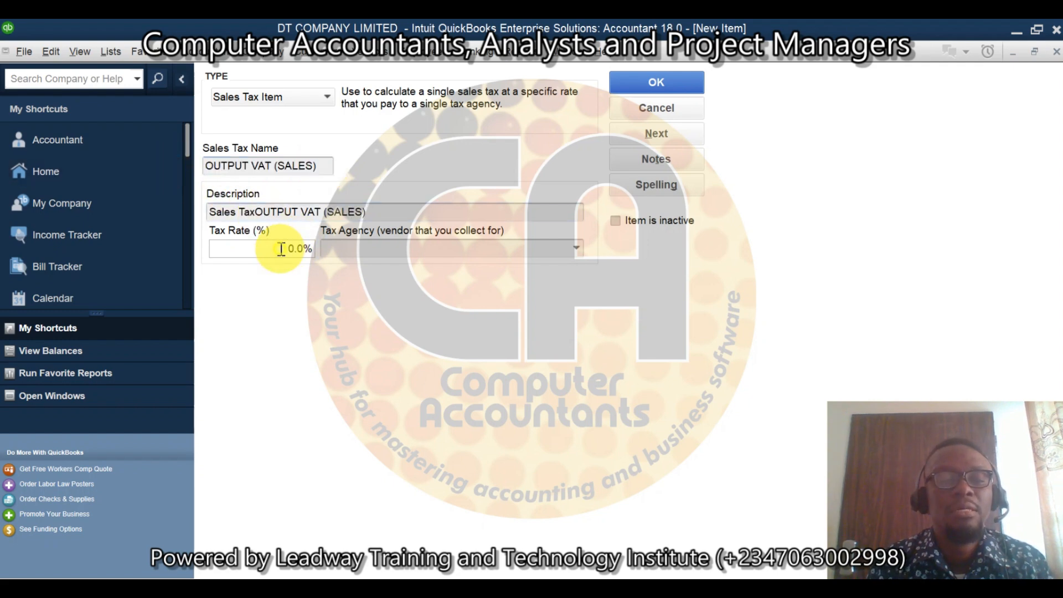
{"action": "key", "text": "BackSpace"}
{"action": "type", "text": "7."}
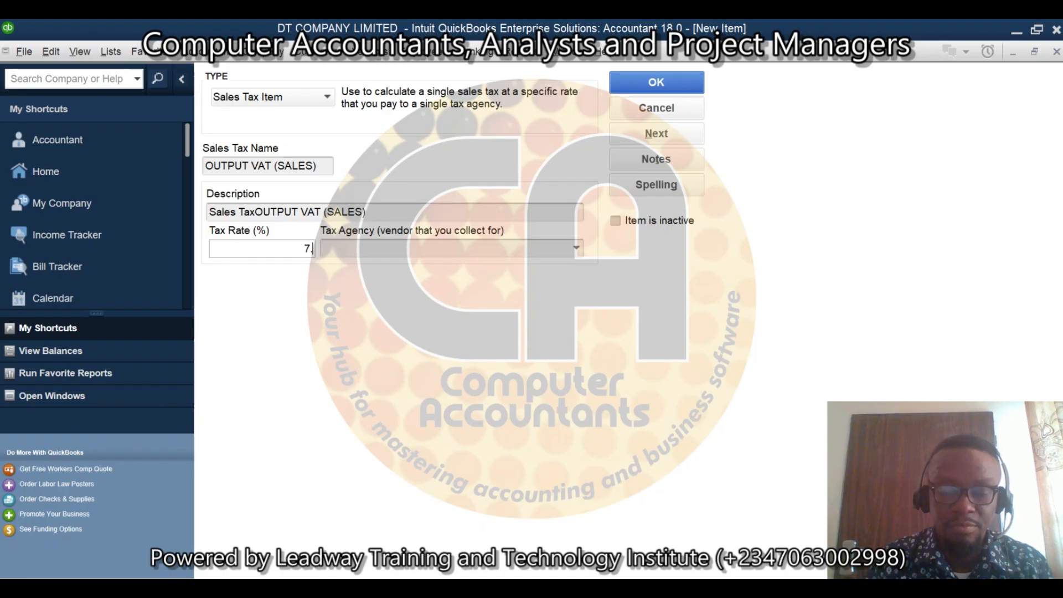
{"action": "type", "text": "5"}
{"action": "left_click", "coordinate": [582, 256]}
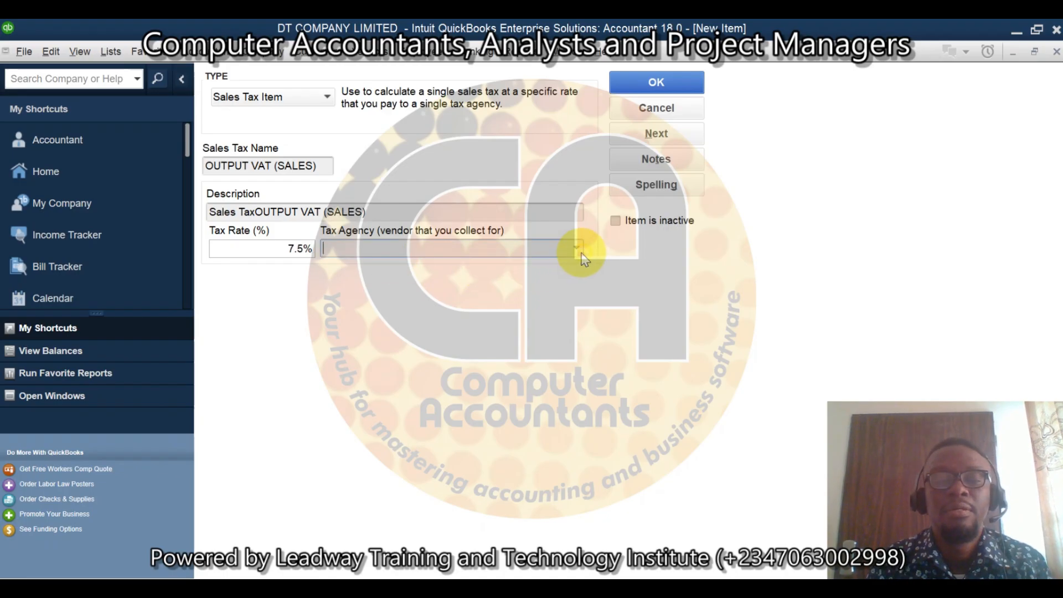
{"action": "left_click", "coordinate": [579, 250]}
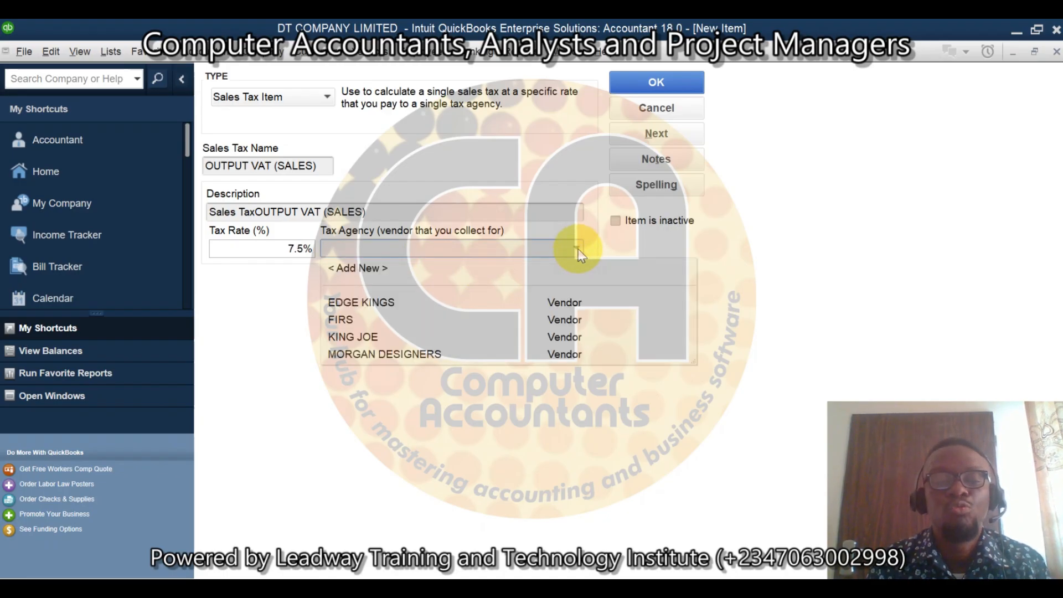
{"action": "left_click", "coordinate": [335, 320]}
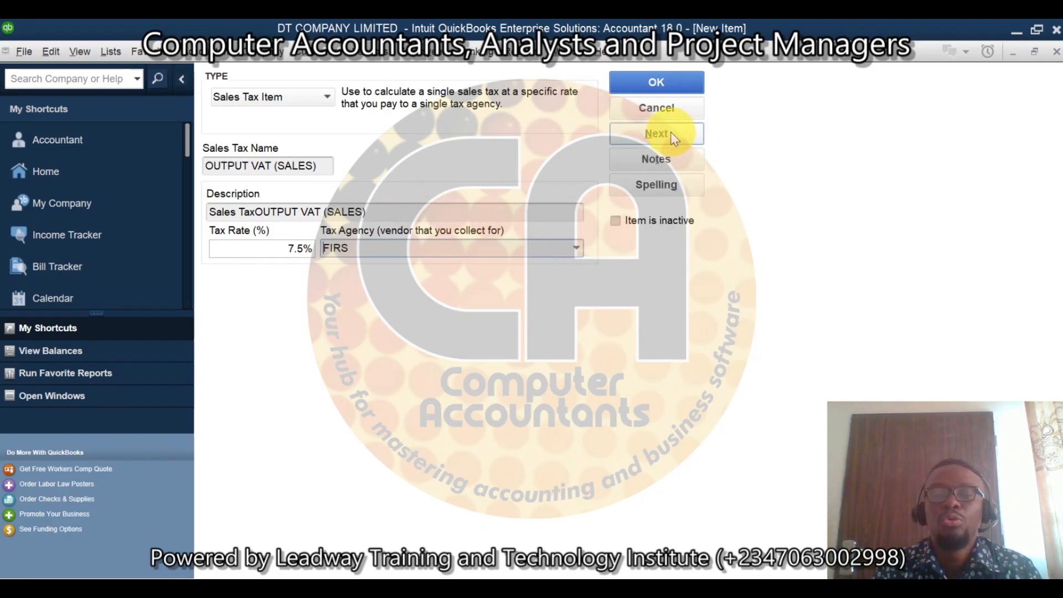
{"action": "left_click", "coordinate": [666, 84]}
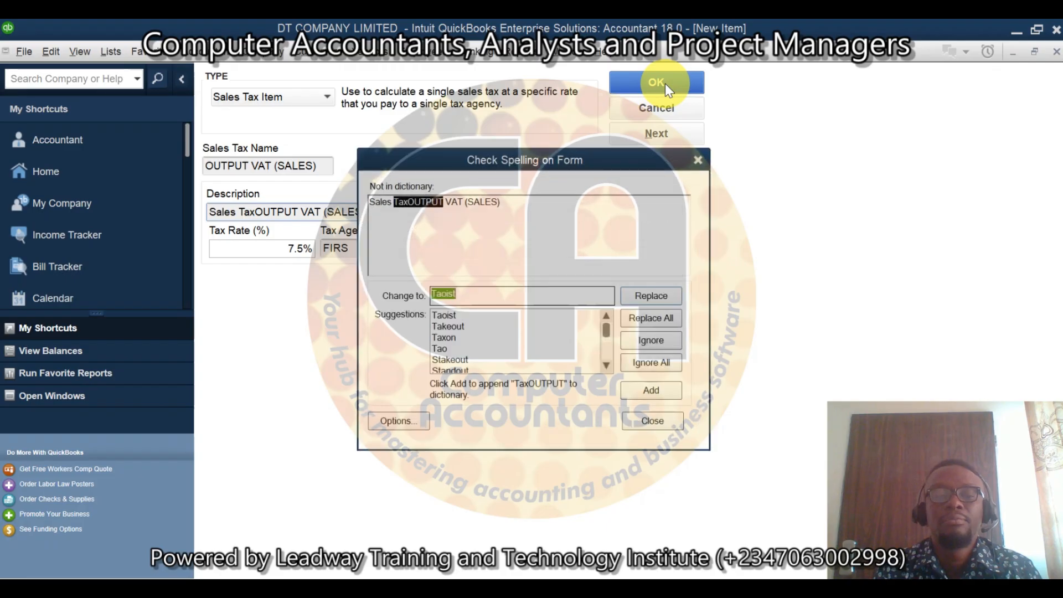
{"action": "left_click", "coordinate": [669, 363]}
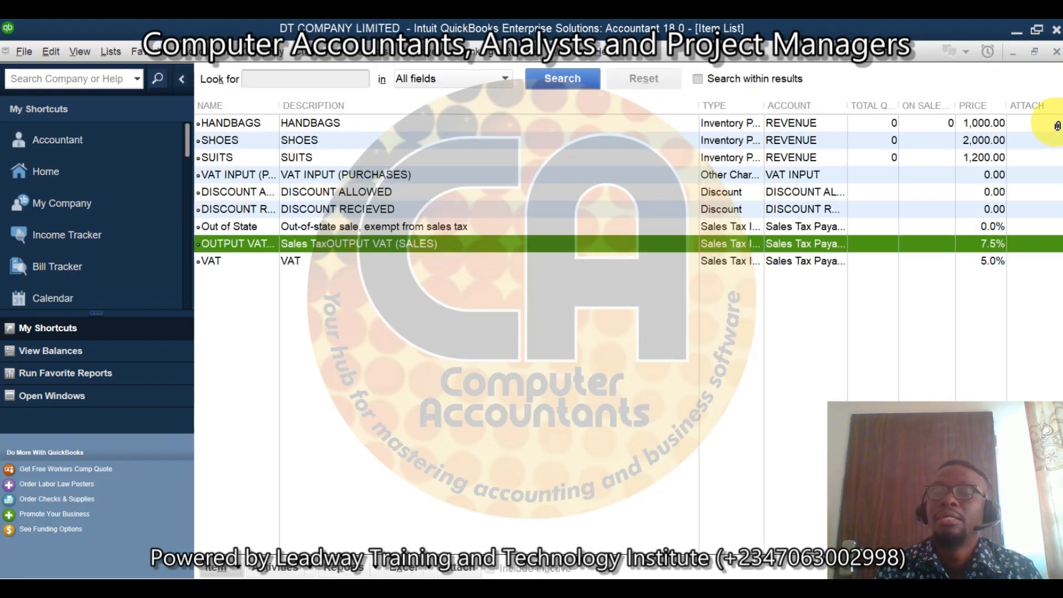
Step: Close the Item List and start a new bill for the vendor MORGAN DESIGNERS
{"action": "left_click", "coordinate": [1057, 51]}
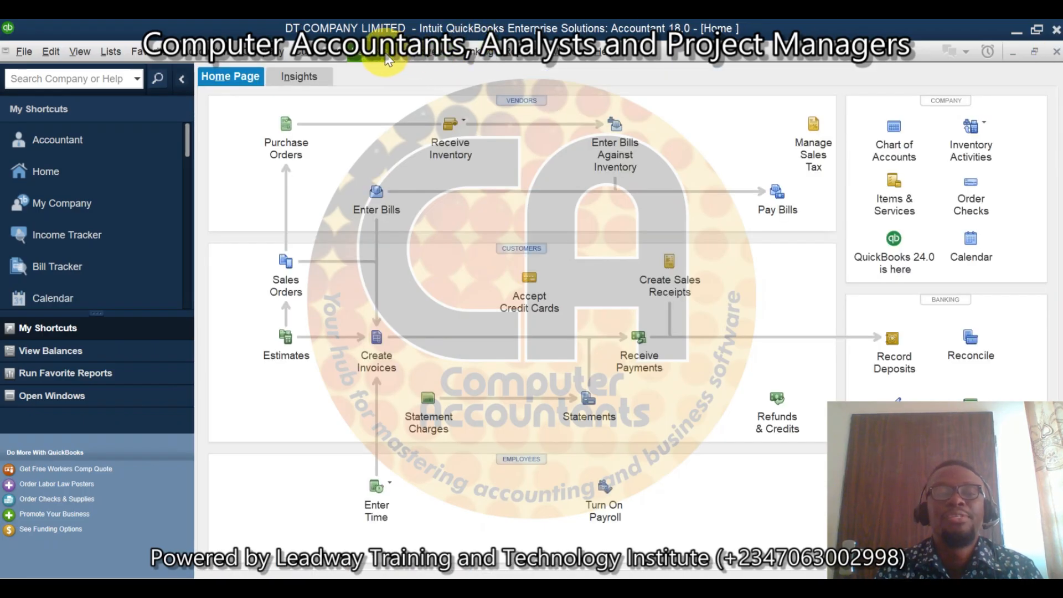
{"action": "left_click", "coordinate": [385, 54]}
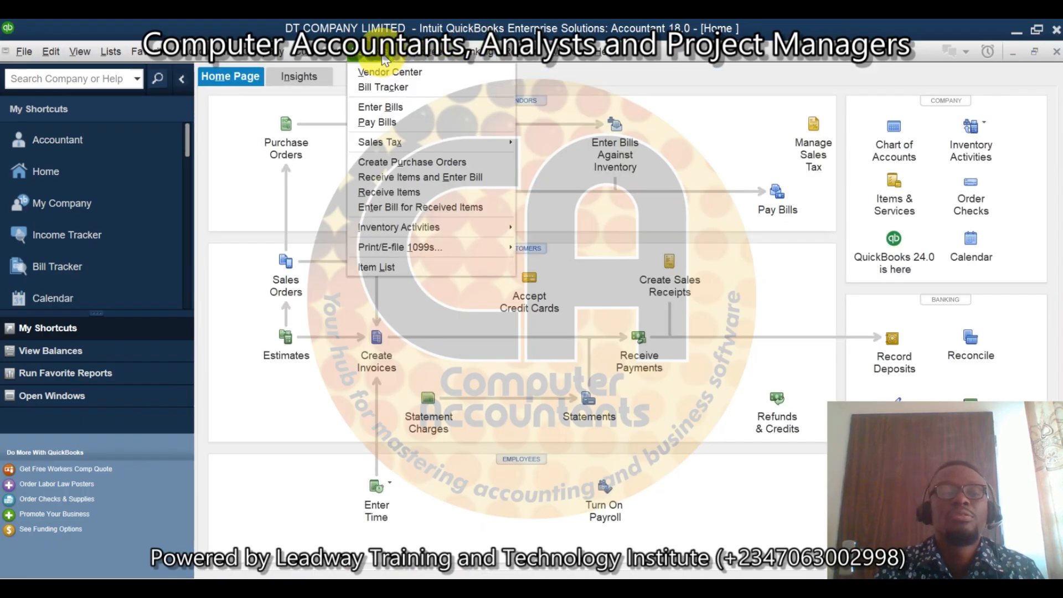
{"action": "left_click", "coordinate": [404, 106]}
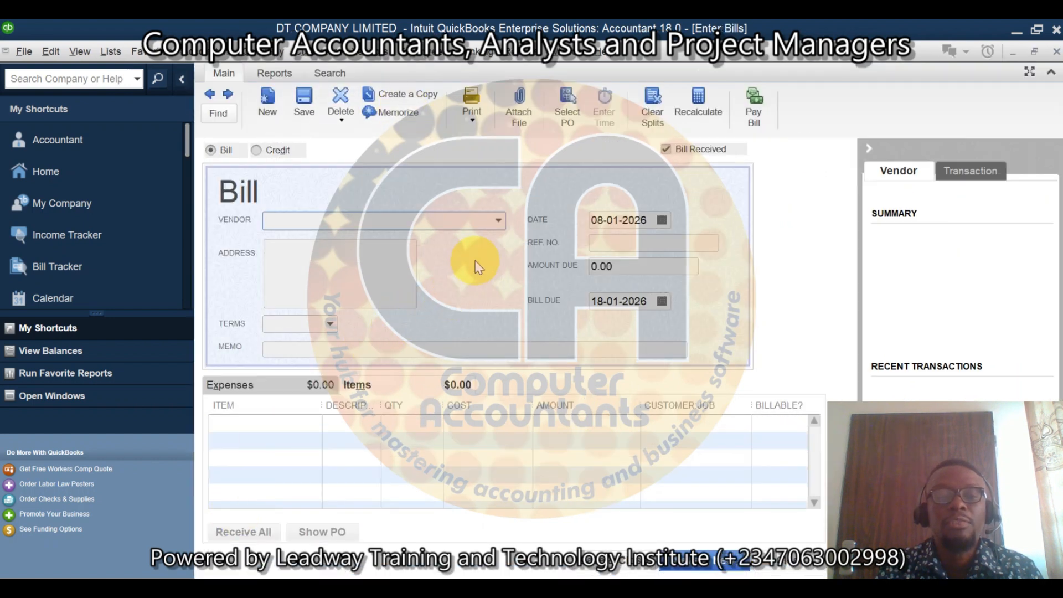
{"action": "left_click", "coordinate": [498, 221]}
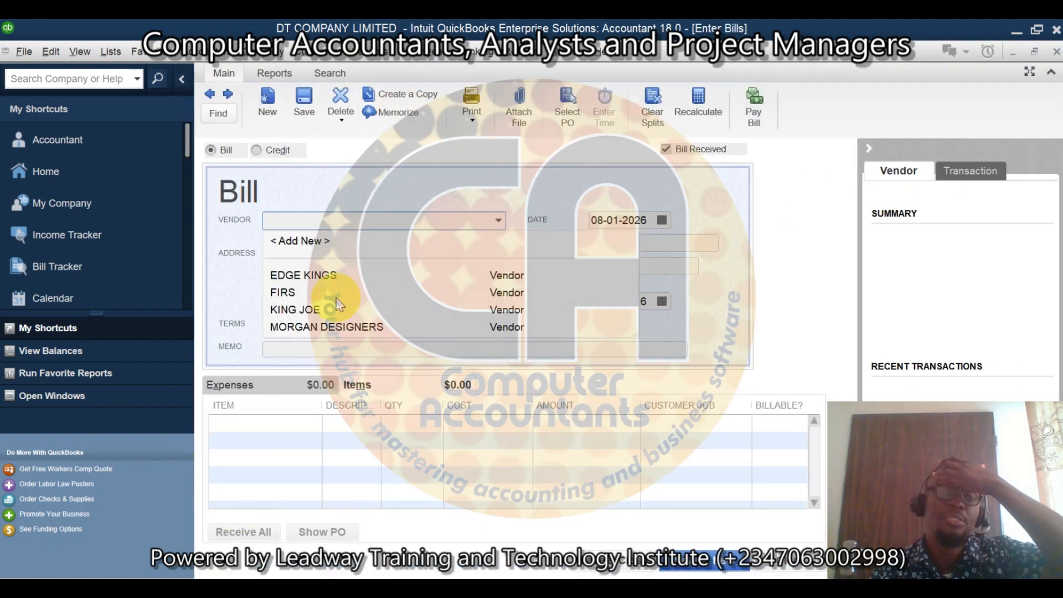
{"action": "left_click", "coordinate": [322, 328]}
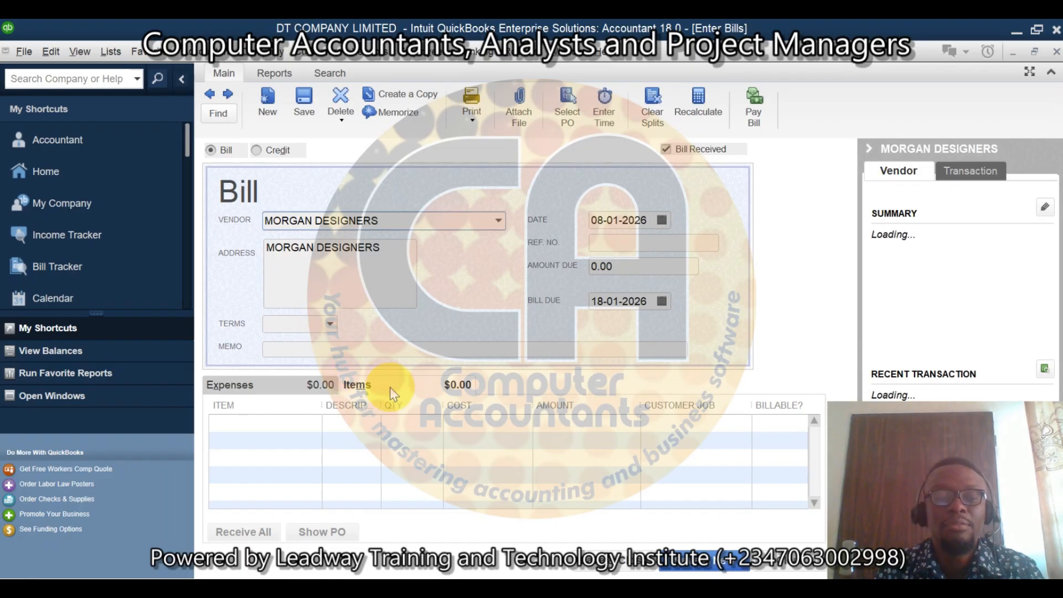
Step: Add the SUITS item to the bill with a quantity of 1,000
{"action": "left_click", "coordinate": [319, 426]}
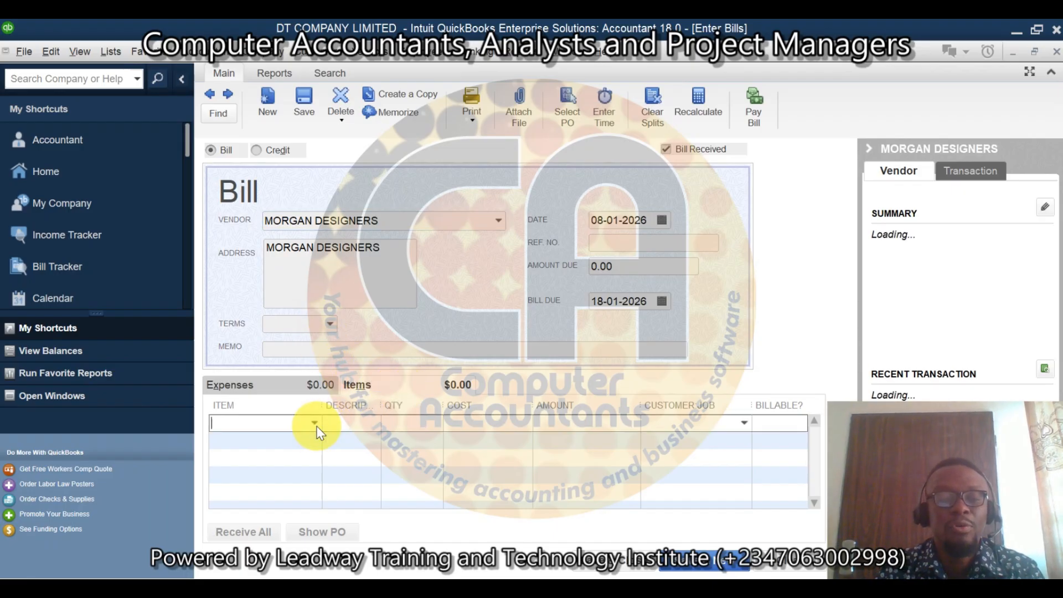
{"action": "left_click", "coordinate": [314, 423]}
{"action": "left_click", "coordinate": [237, 512]}
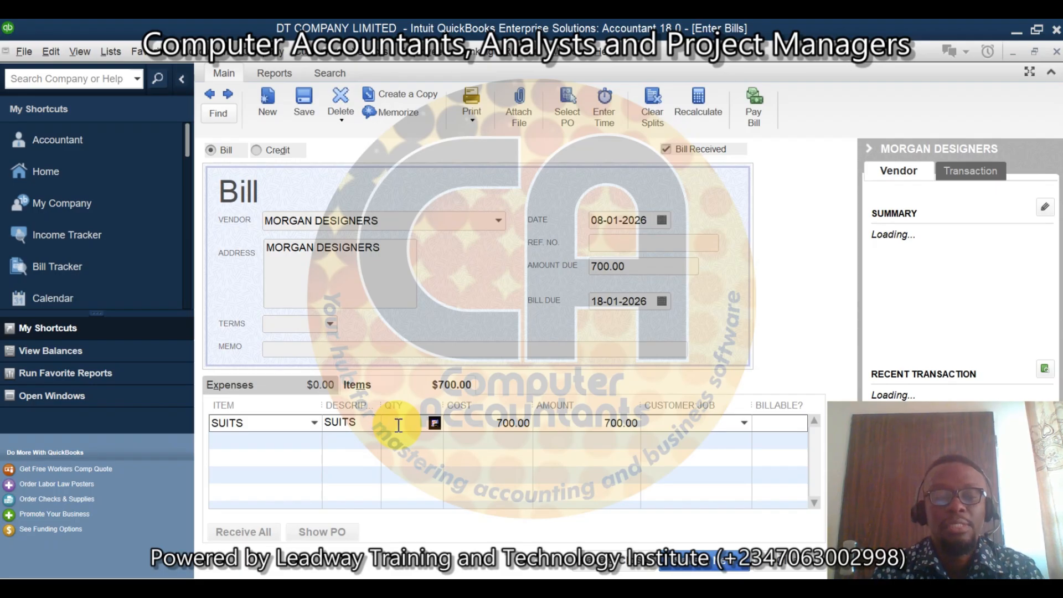
{"action": "left_click", "coordinate": [399, 426]}
{"action": "type", "text": "1000"}
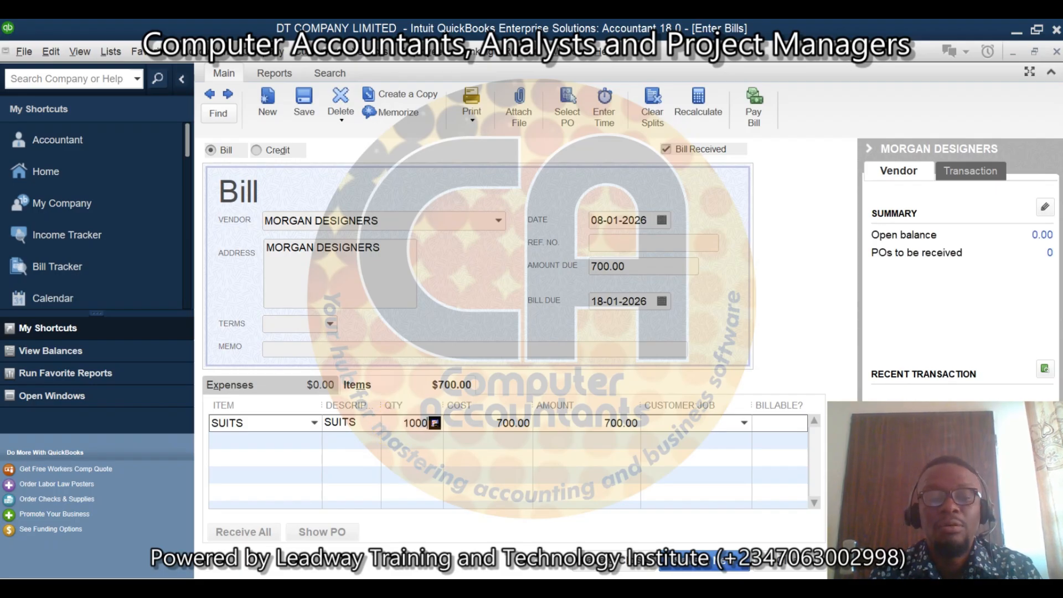
{"action": "key", "text": "Tab"}
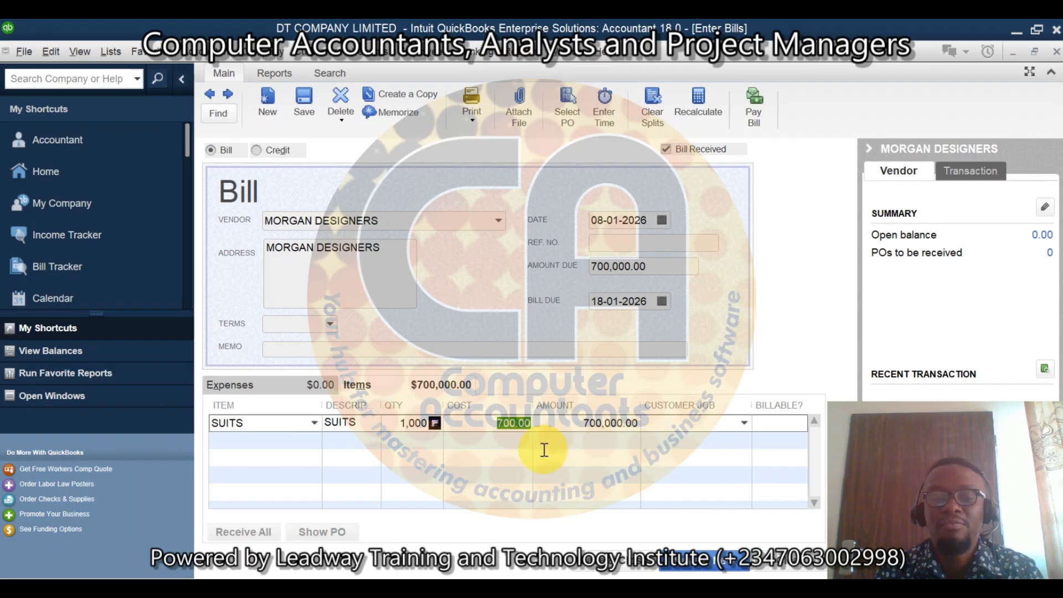
Step: Enter an amount of 52,500 on the item line below SUITS in the bill
{"action": "left_click", "coordinate": [311, 441]}
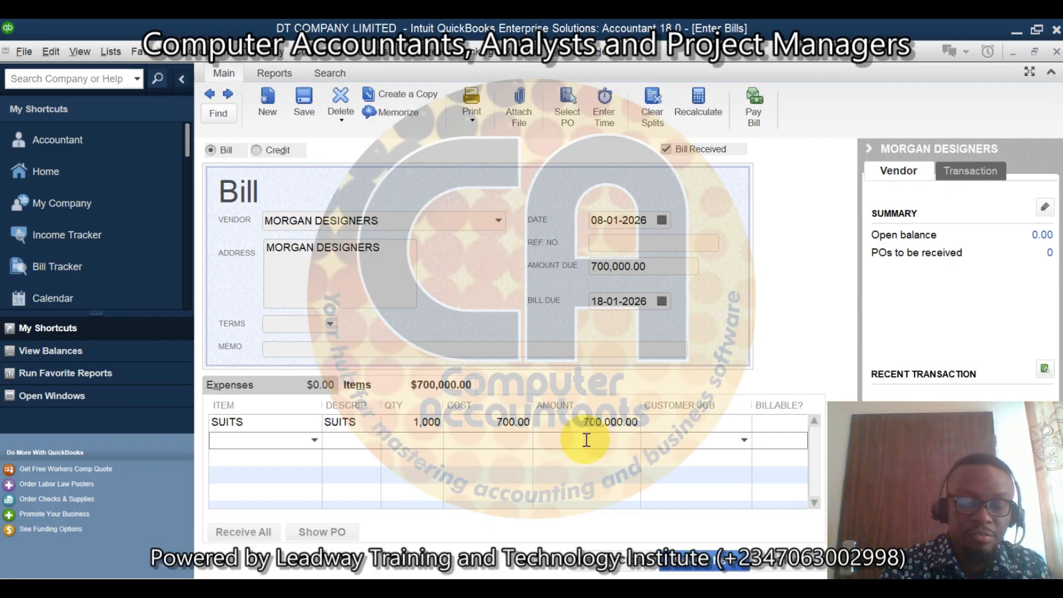
{"action": "left_click", "coordinate": [587, 440]}
{"action": "type", "text": "52"}
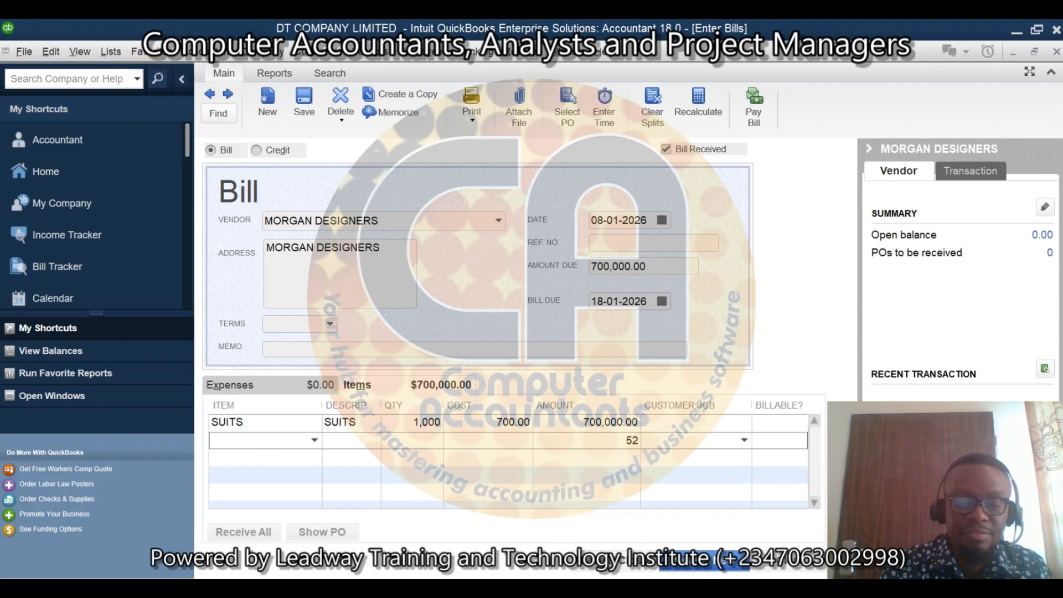
{"action": "type", "text": ",5"}
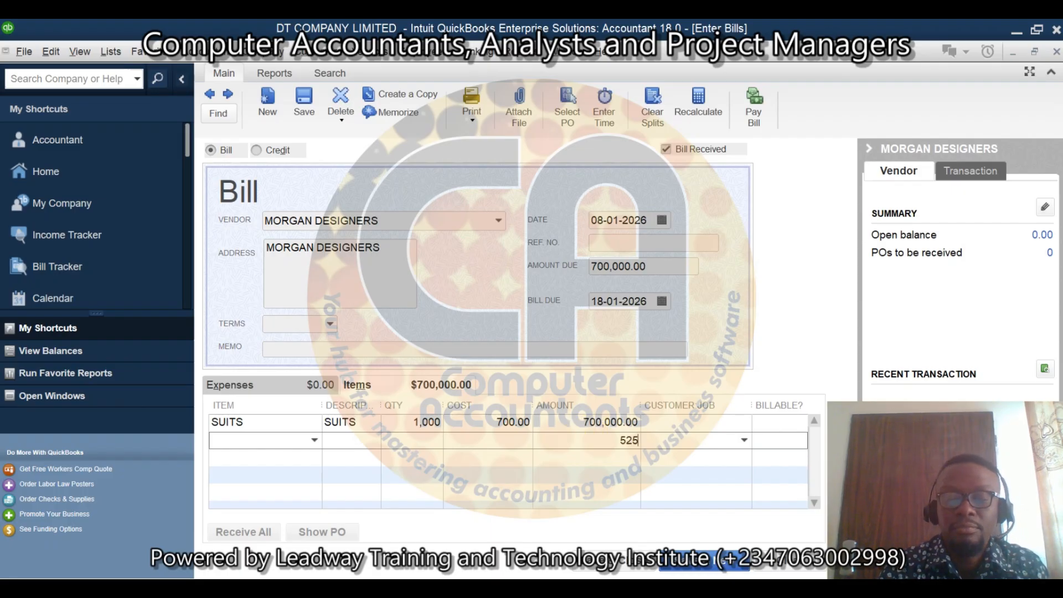
{"action": "type", "text": "00"}
{"action": "key", "text": "Tab"}
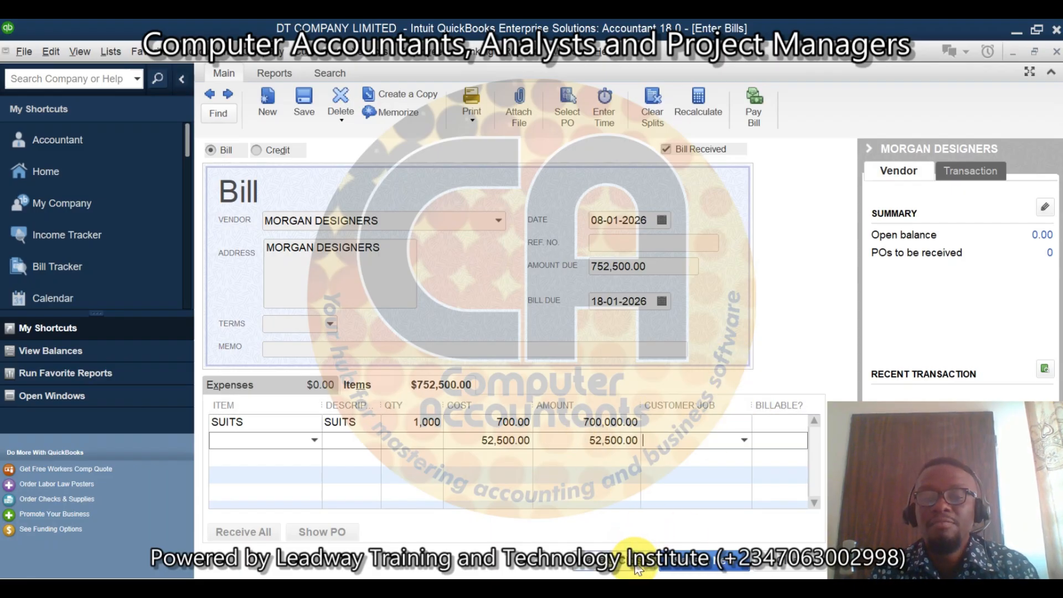
Step: Try to save and close the bill while the 52,500 line has no item, dismissing each warning
{"action": "left_click", "coordinate": [638, 567]}
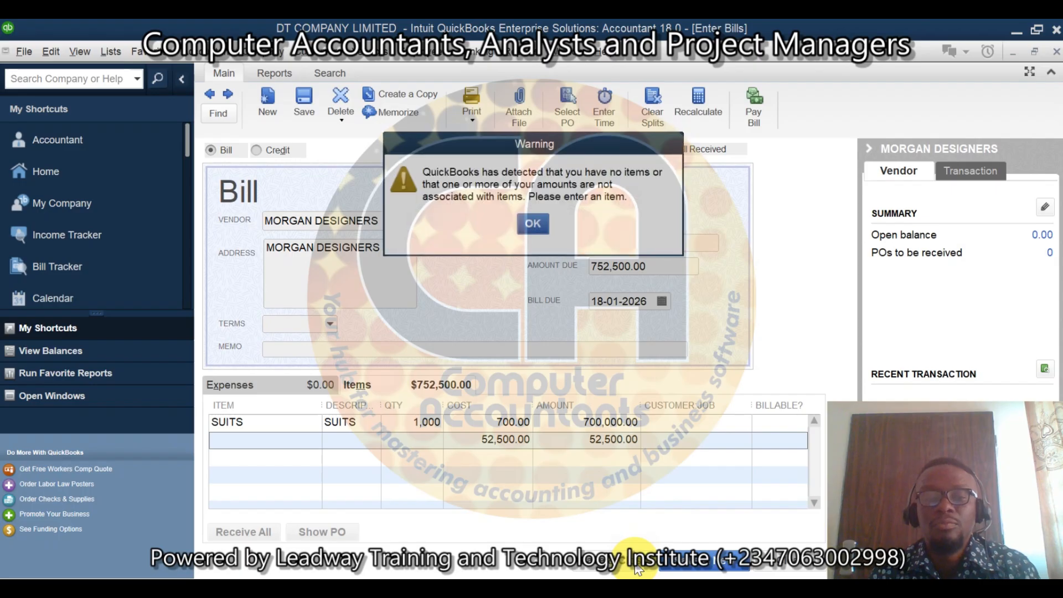
{"action": "left_click", "coordinate": [533, 223]}
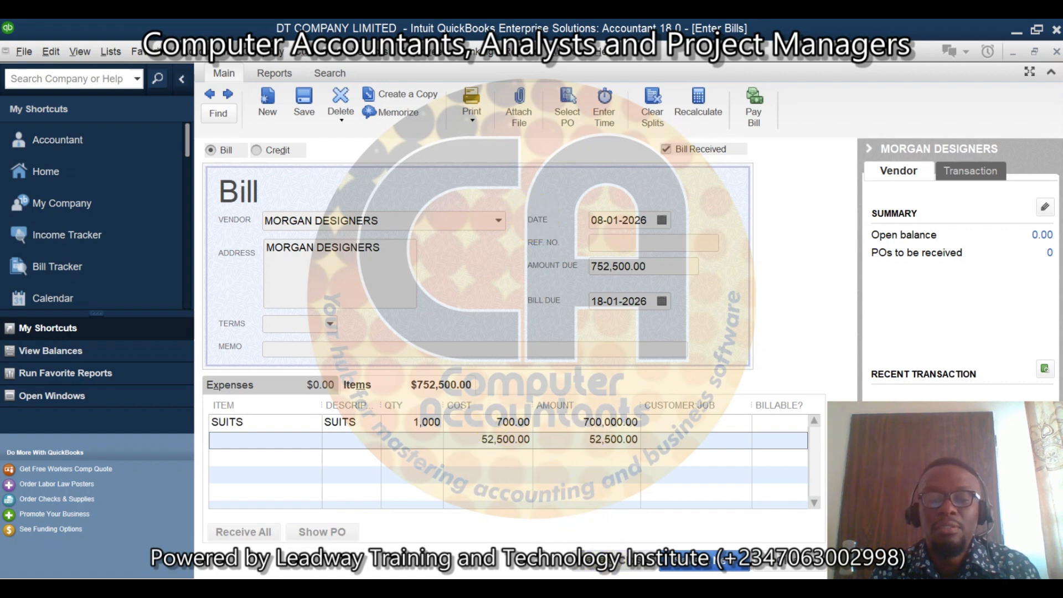
{"action": "left_click", "coordinate": [623, 563]}
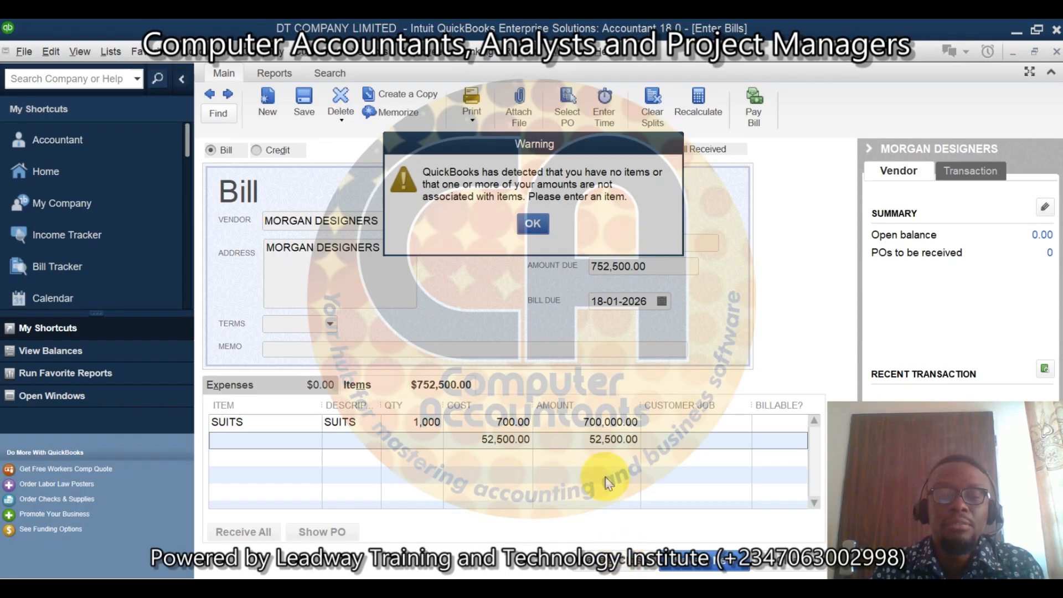
{"action": "left_click", "coordinate": [533, 223]}
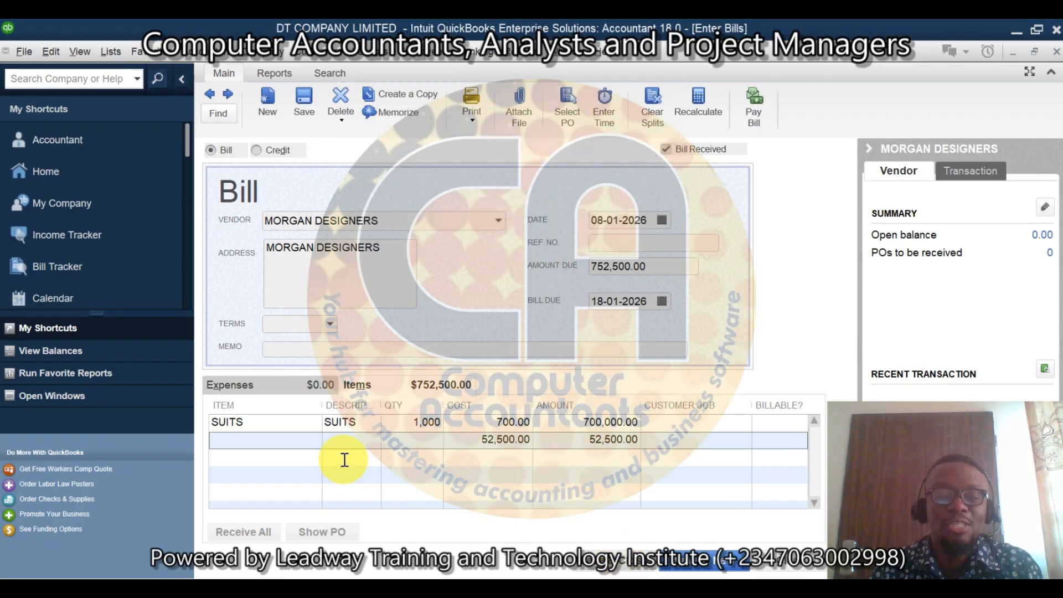
Step: Assign the VAT INPUT (PURCHASES) item to the line below SUITS with an amount of 52,500, and save and close the bill
{"action": "left_click", "coordinate": [305, 443]}
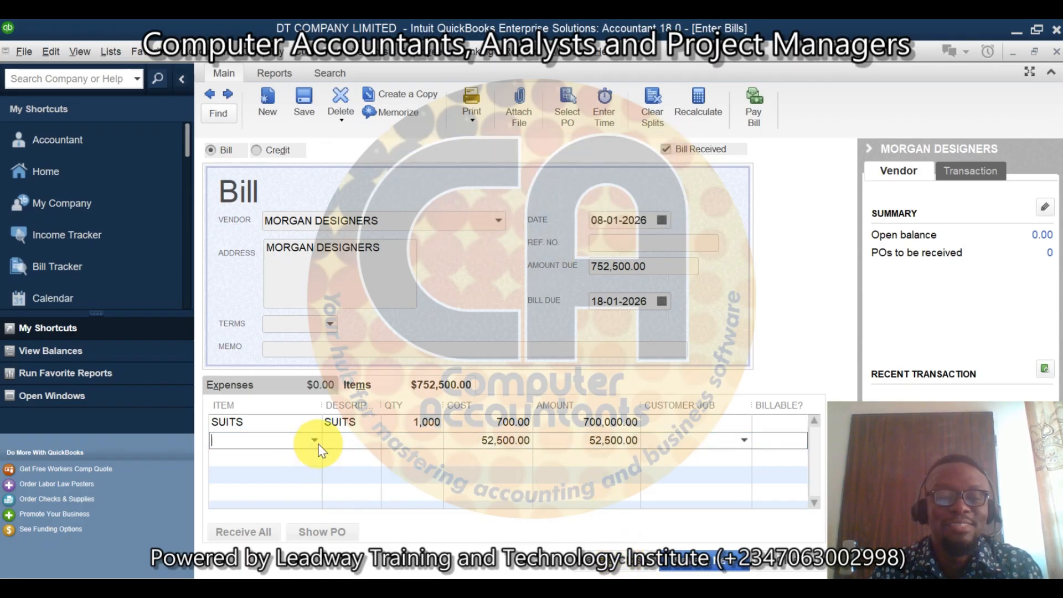
{"action": "left_click", "coordinate": [315, 440]}
{"action": "left_click", "coordinate": [270, 545]}
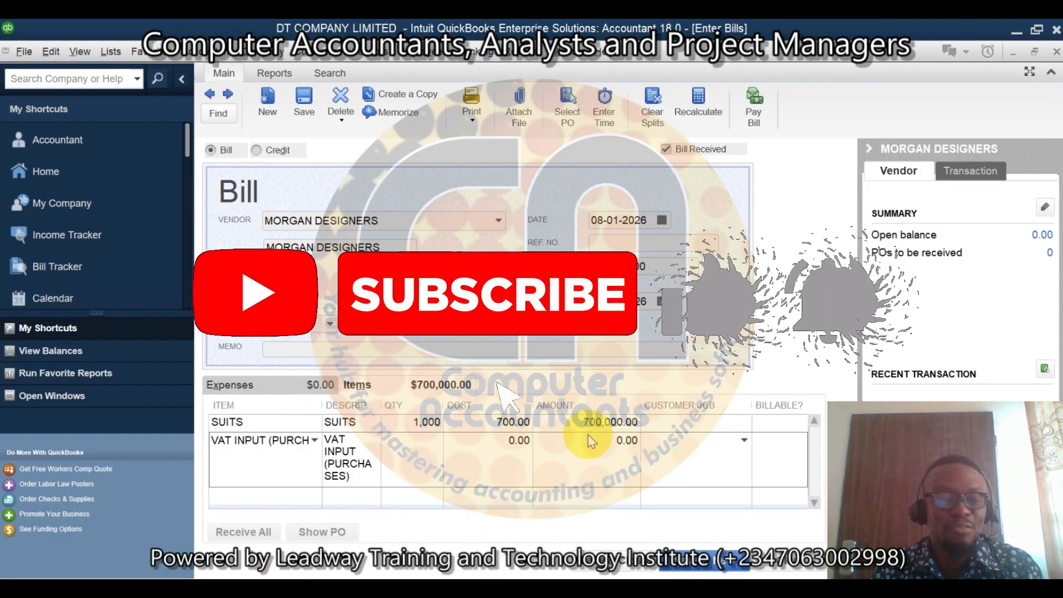
{"action": "left_click", "coordinate": [606, 443]}
{"action": "type", "text": "5"}
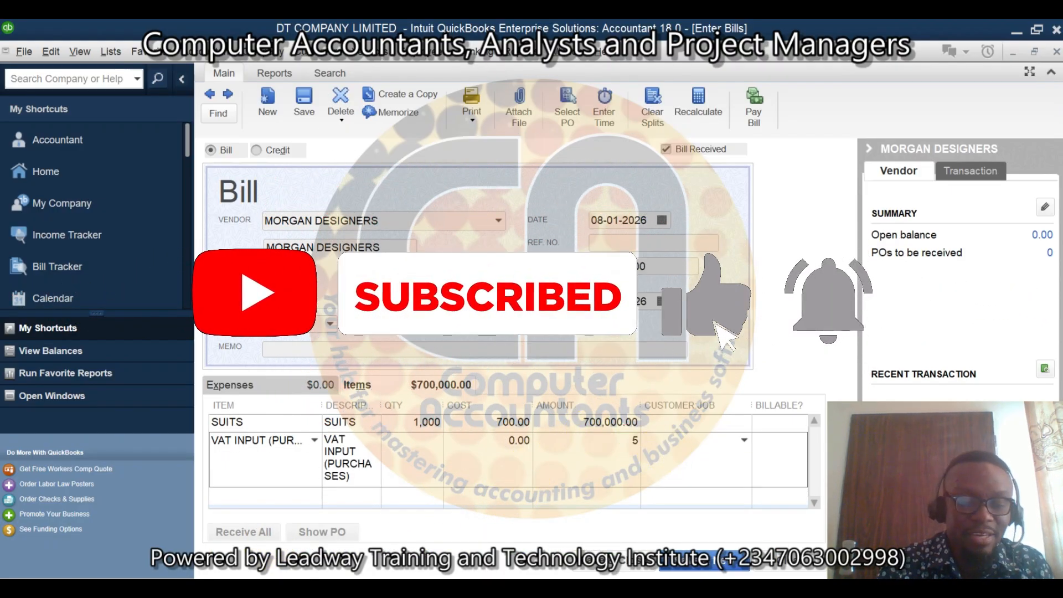
{"action": "type", "text": "2,500"}
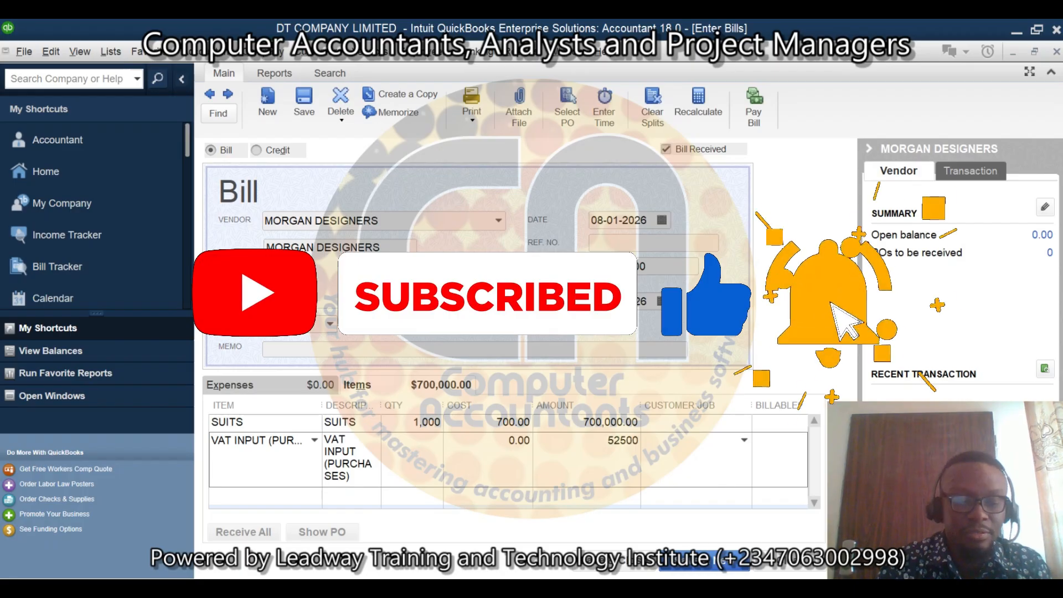
{"action": "left_click", "coordinate": [669, 452]}
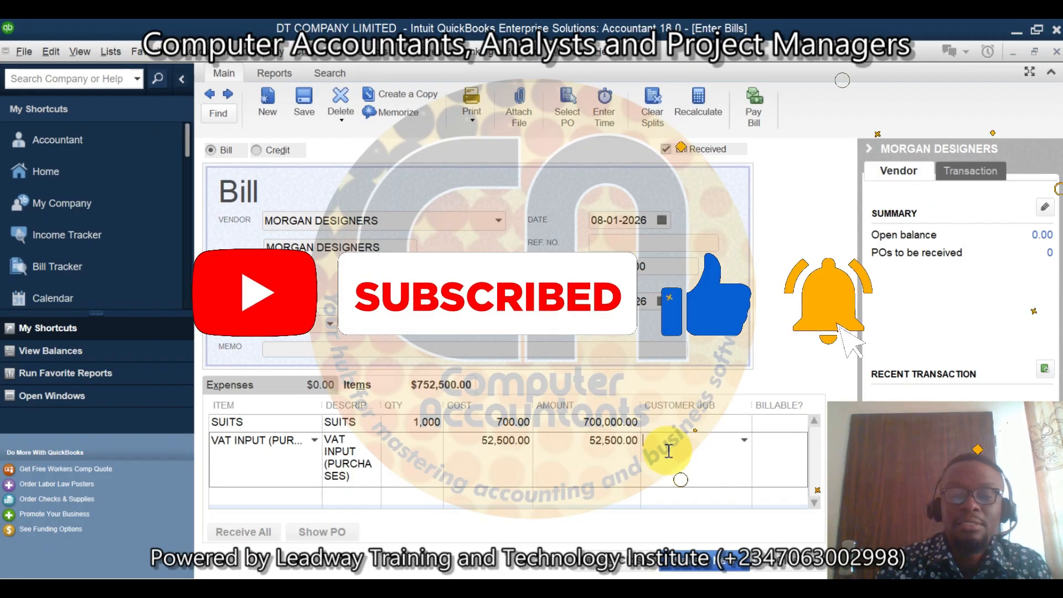
{"action": "left_click", "coordinate": [607, 561]}
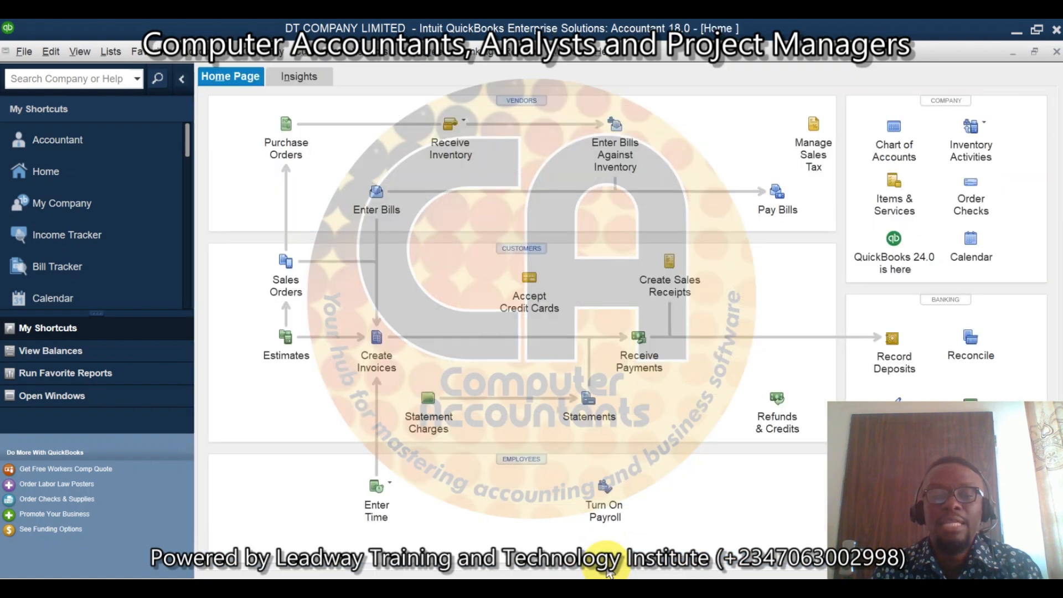
Step: Review the effect of the bill in the Balance Sheet Standard report, and close the report
{"action": "left_click", "coordinate": [512, 54]}
{"action": "mouse_move", "coordinate": [665, 212]}
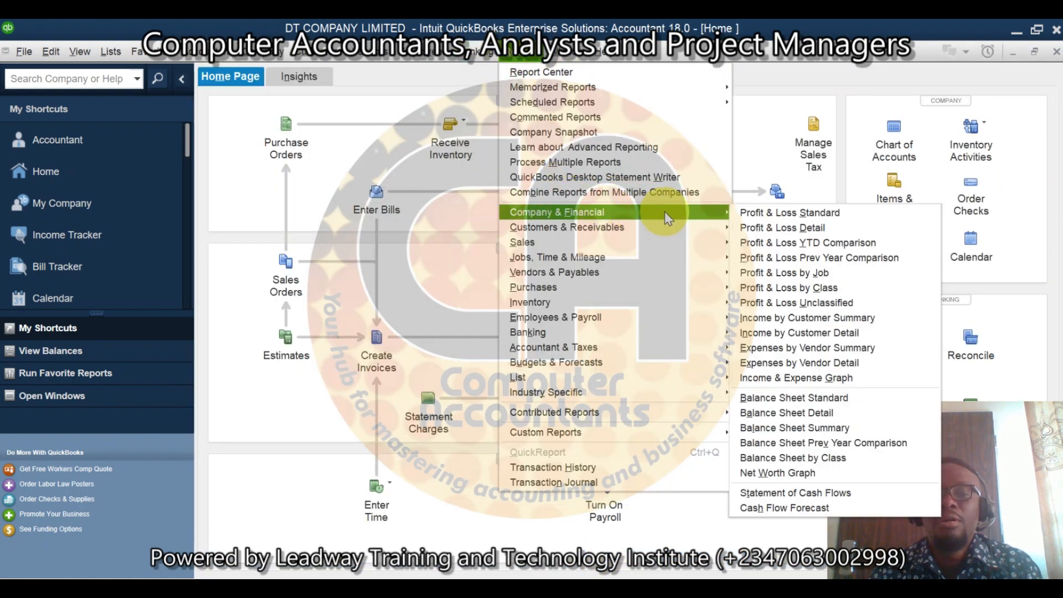
{"action": "left_click", "coordinate": [833, 400]}
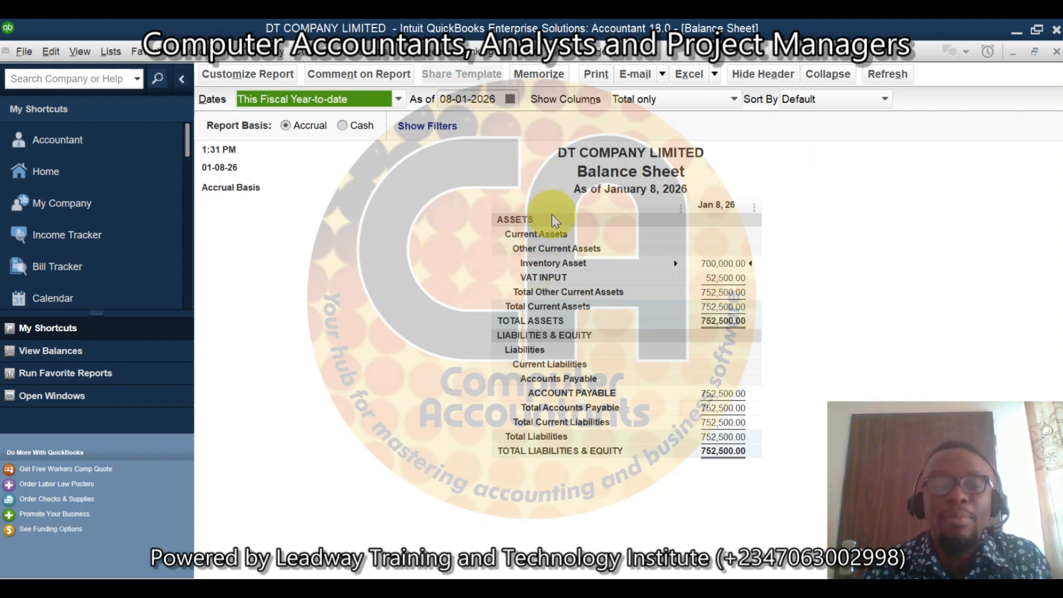
{"action": "left_click", "coordinate": [1057, 52]}
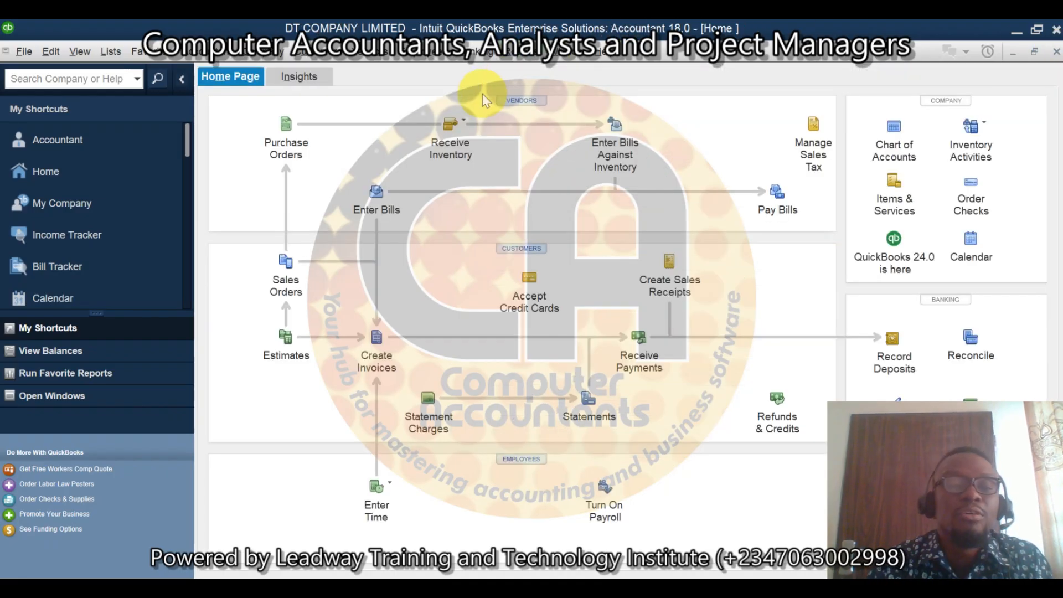
Step: Start a new invoice for the customer MAC DAVE BOUTIQUE
{"action": "left_click", "coordinate": [328, 58]}
{"action": "left_click", "coordinate": [352, 145]}
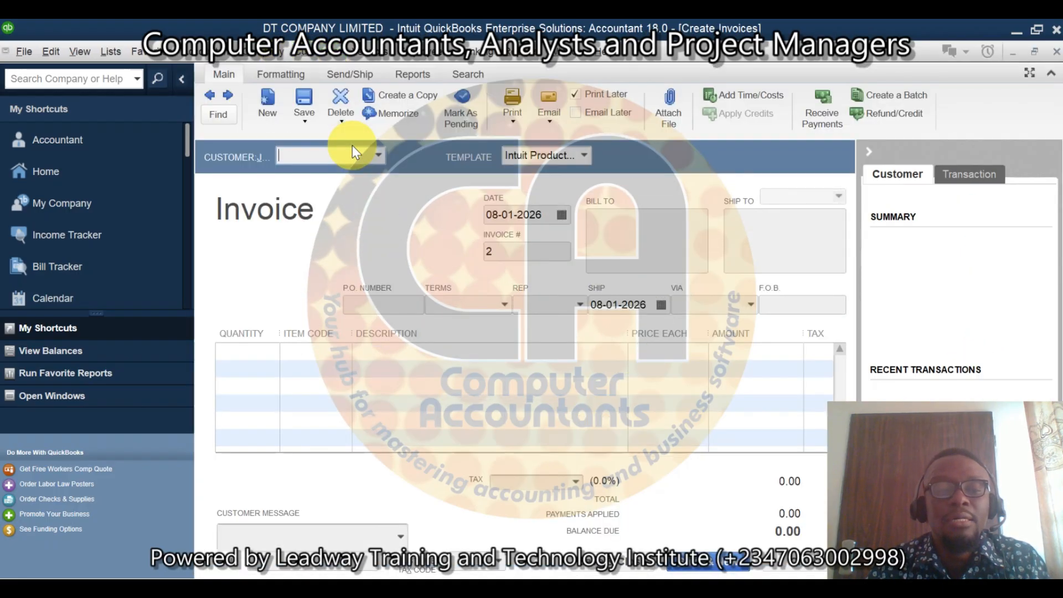
{"action": "left_click", "coordinate": [380, 157]}
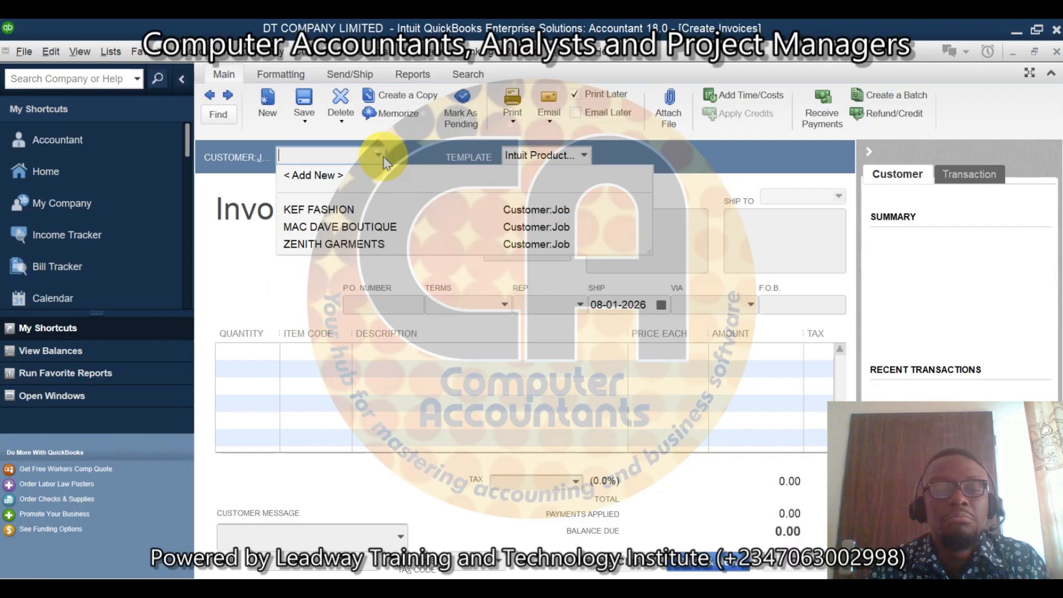
{"action": "left_click", "coordinate": [354, 228]}
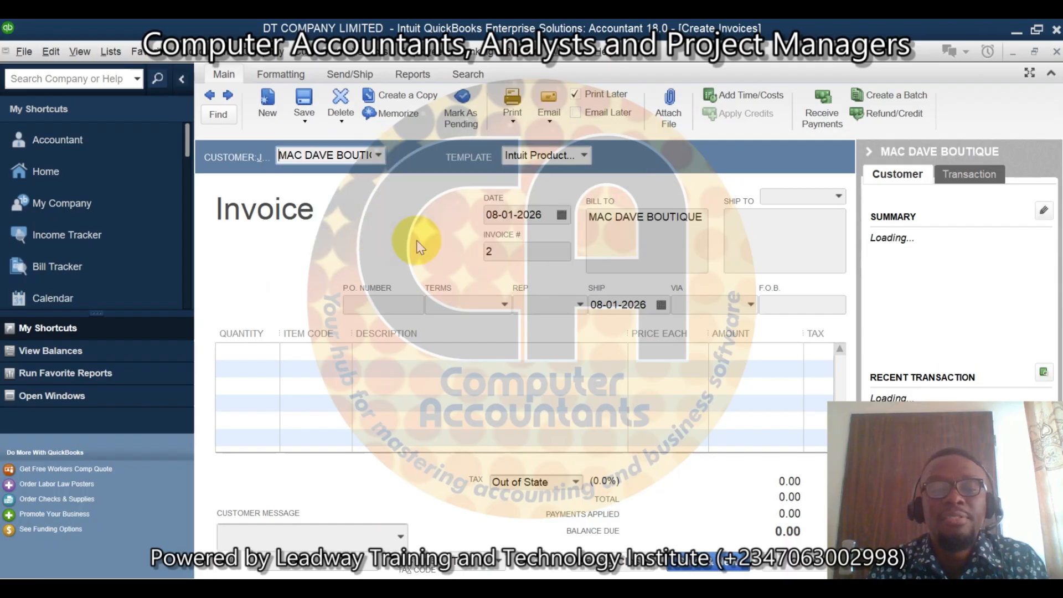
Step: Add the SUITS item to the invoice with a quantity of 1,000
{"action": "left_click", "coordinate": [266, 351]}
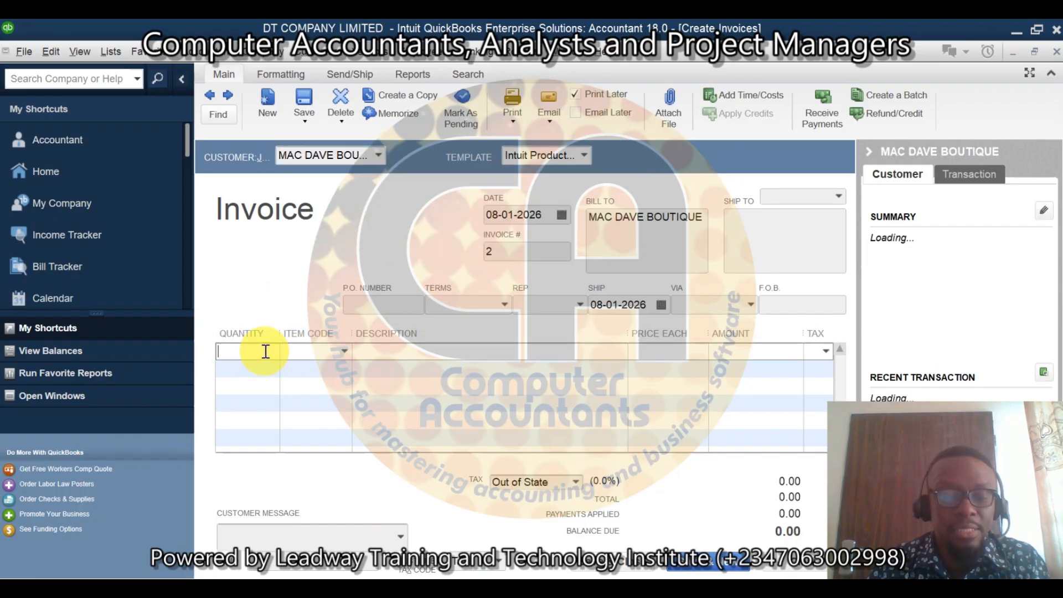
{"action": "type", "text": "1000"}
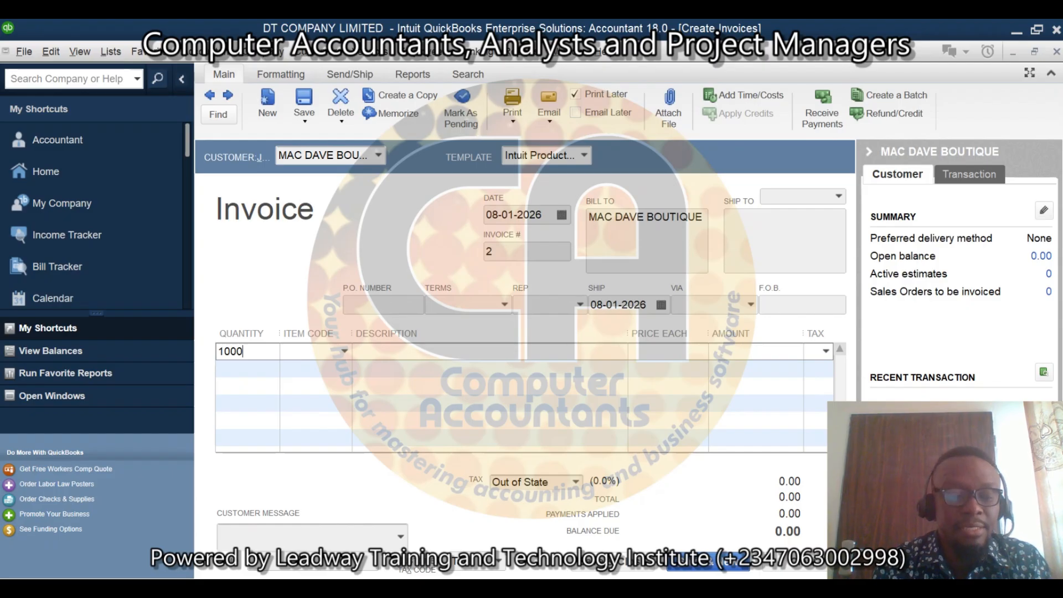
{"action": "key", "text": "Tab"}
{"action": "left_click", "coordinate": [341, 351]}
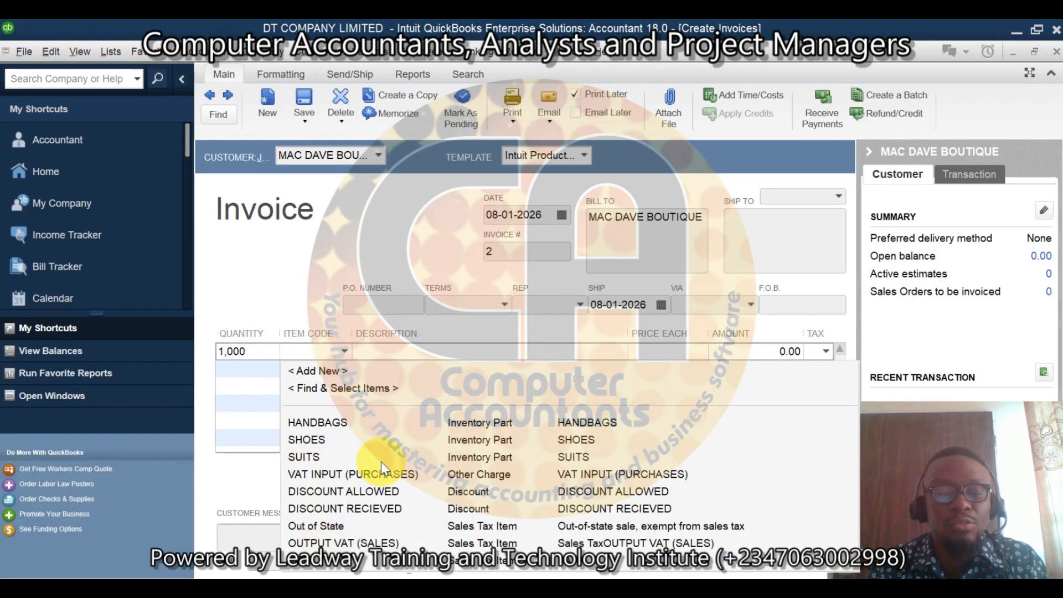
{"action": "left_click", "coordinate": [308, 455]}
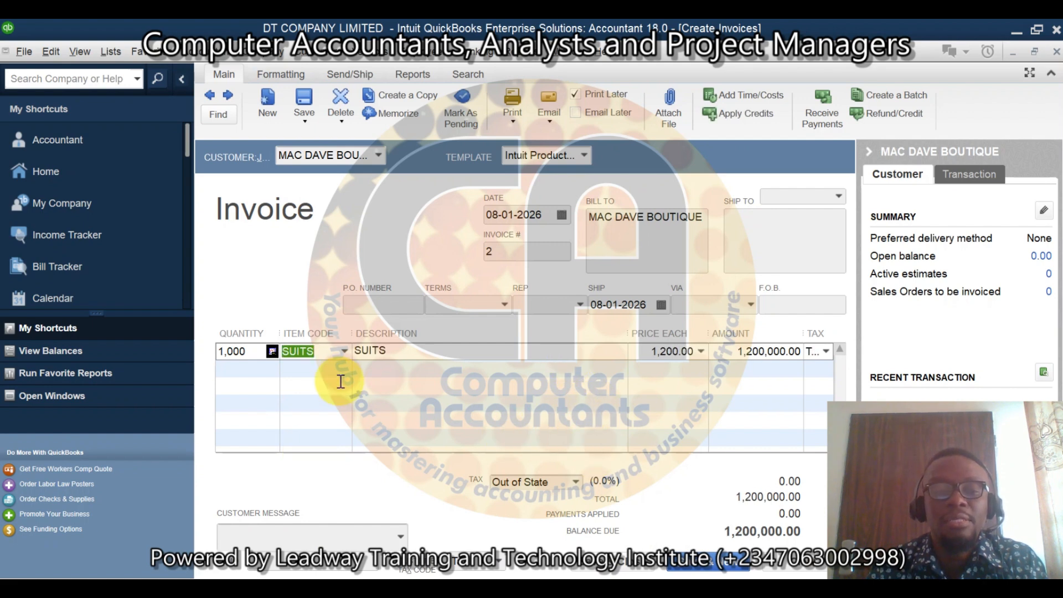
Step: Apply the OUTPUT VAT (SALES) tax to the invoice and save it, making the tax item change permanent for the customer
{"action": "left_click", "coordinate": [576, 482]}
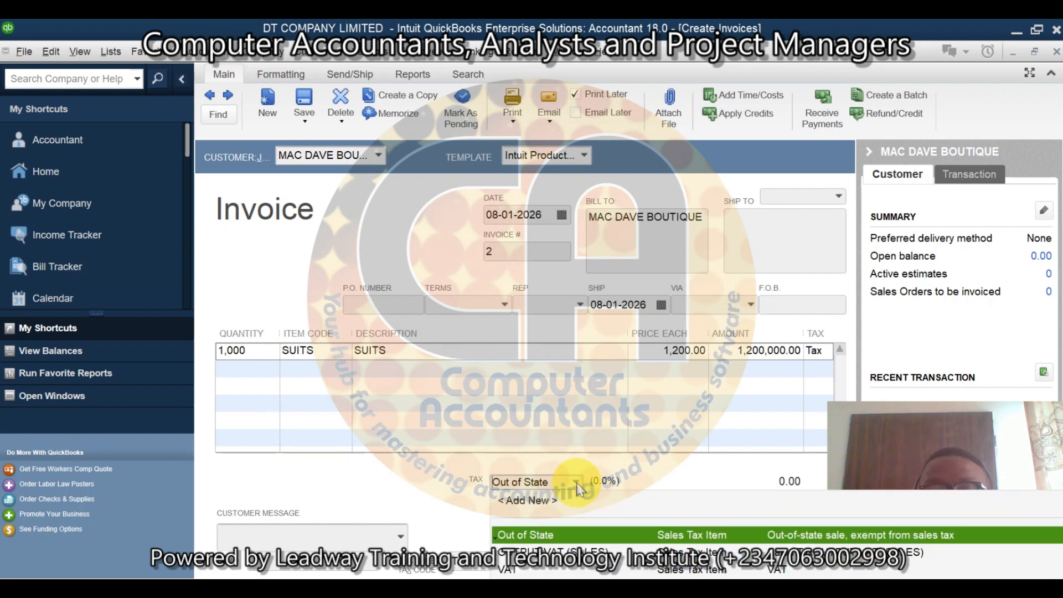
{"action": "left_click", "coordinate": [549, 552]}
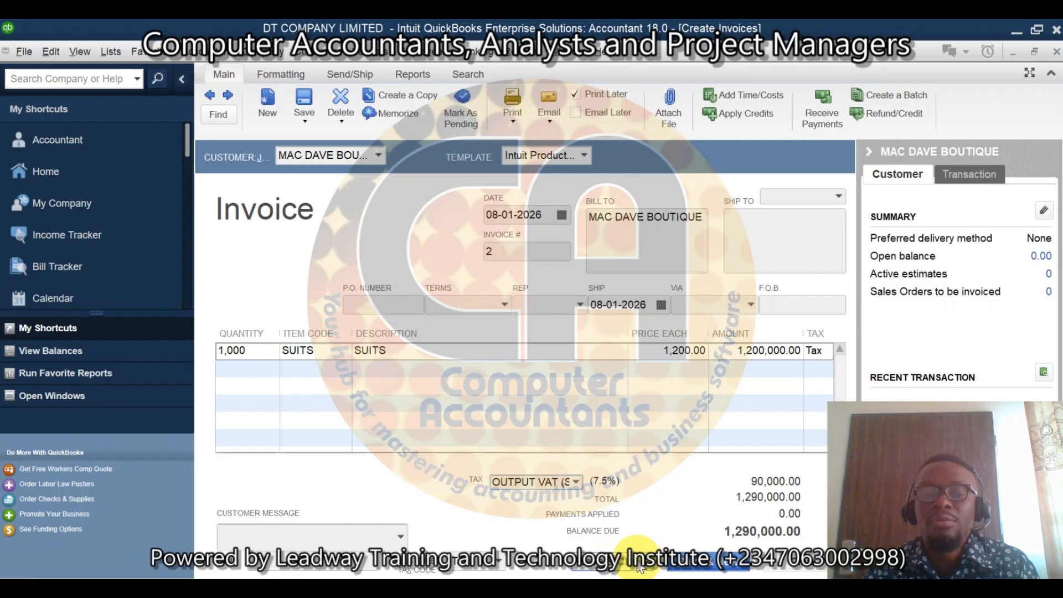
{"action": "left_click", "coordinate": [639, 565]}
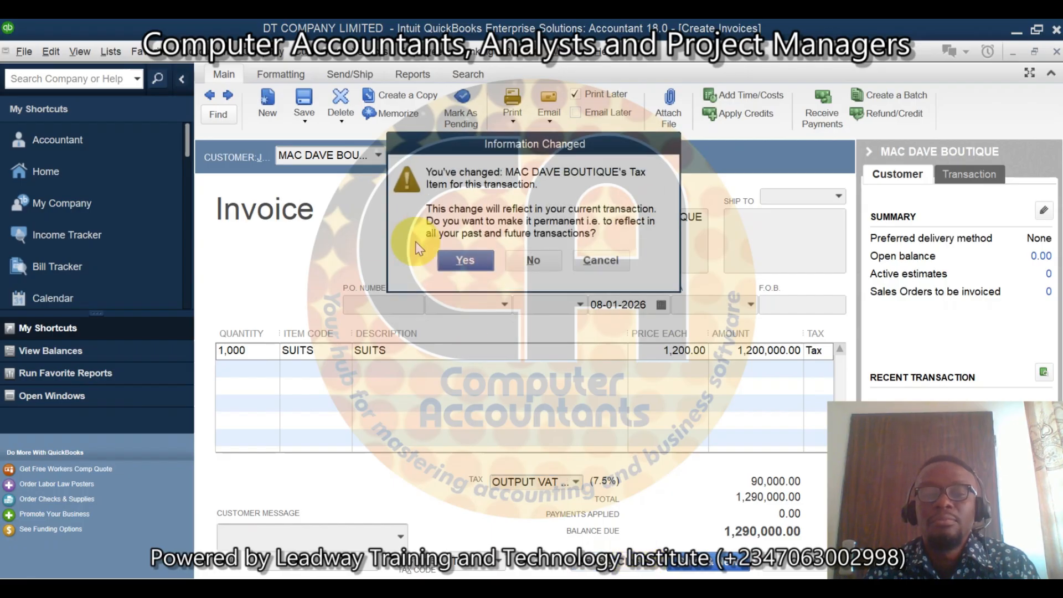
{"action": "left_click", "coordinate": [463, 261]}
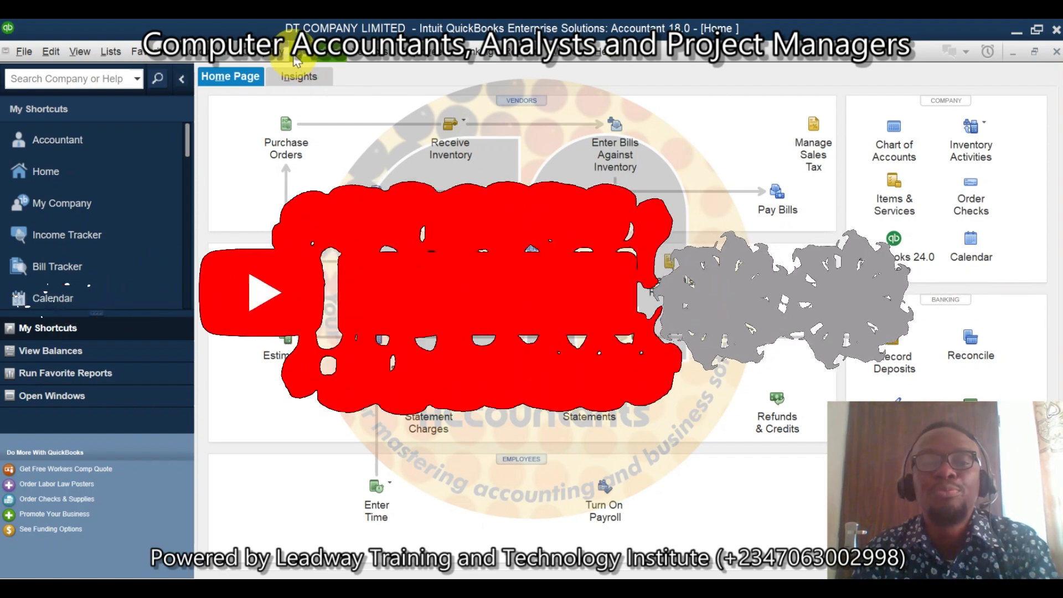
Step: Run the Balance Sheet Standard report to examine the VAT balances after the sale
{"action": "left_click", "coordinate": [524, 53]}
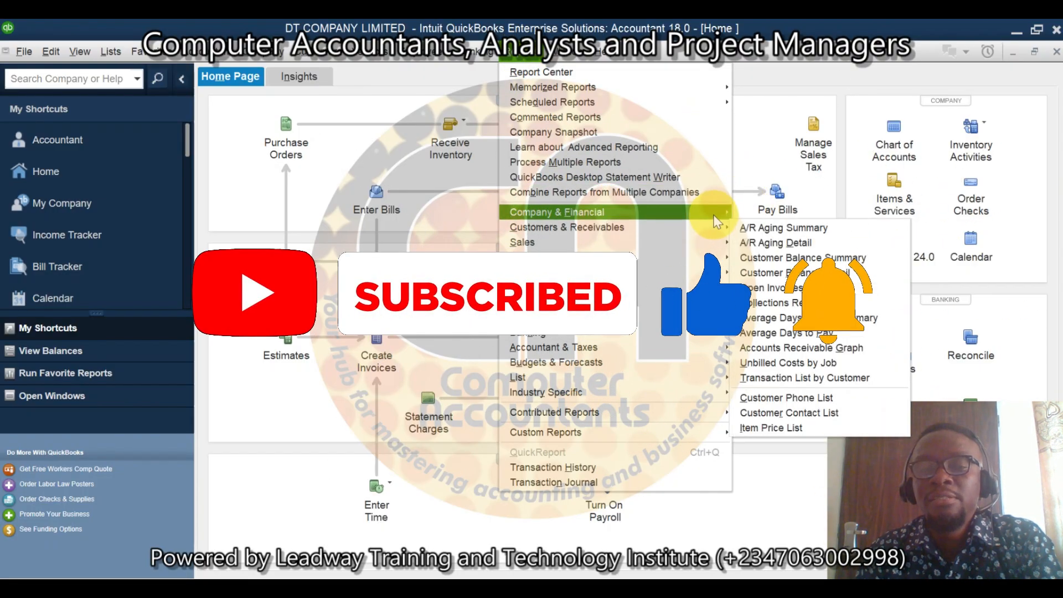
{"action": "mouse_move", "coordinate": [714, 214]}
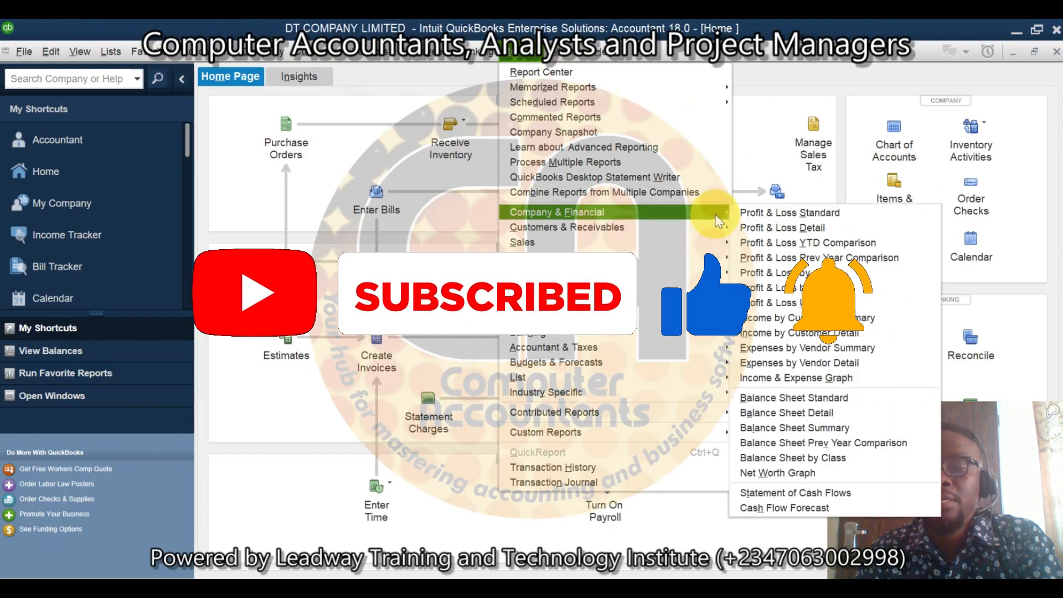
{"action": "left_click", "coordinate": [856, 399]}
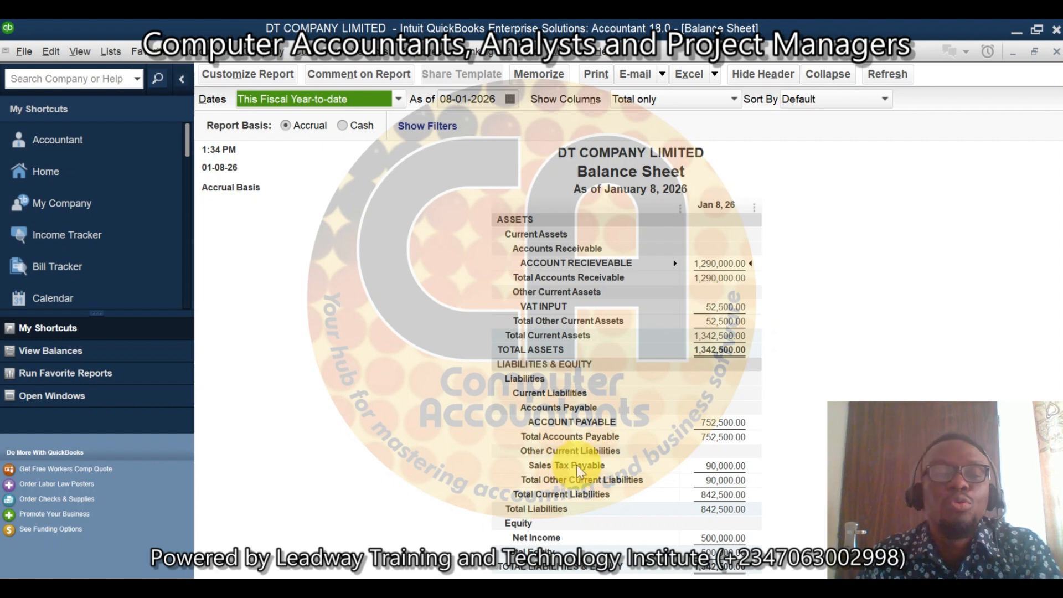
Step: Edit the OUTPUT VAT (SALES) item in the Item List so its description reads OUTPUT VAT (SALES), and save it
{"action": "left_click", "coordinate": [116, 52]}
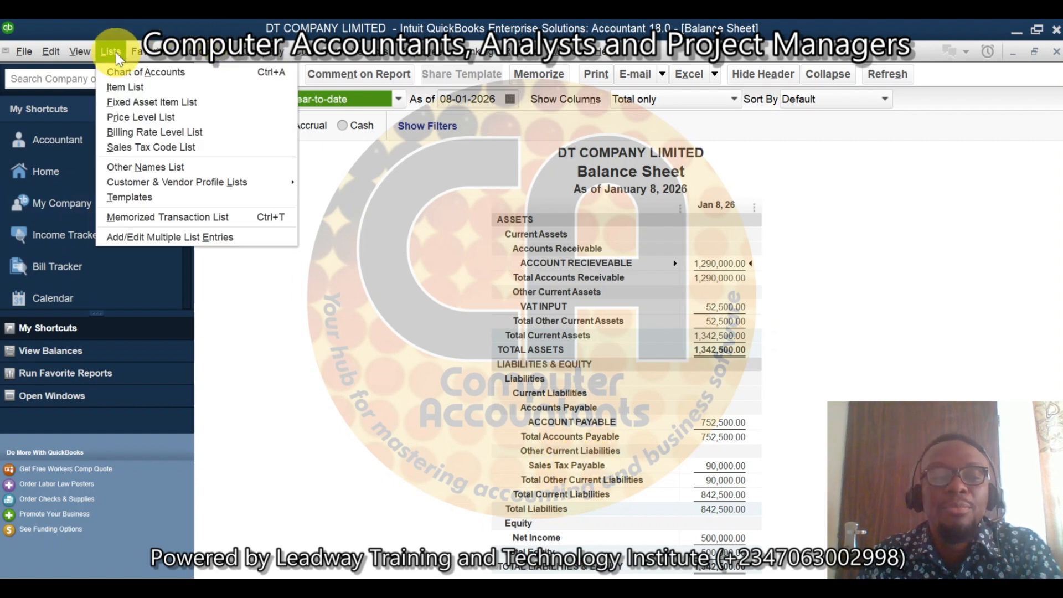
{"action": "left_click", "coordinate": [140, 87]}
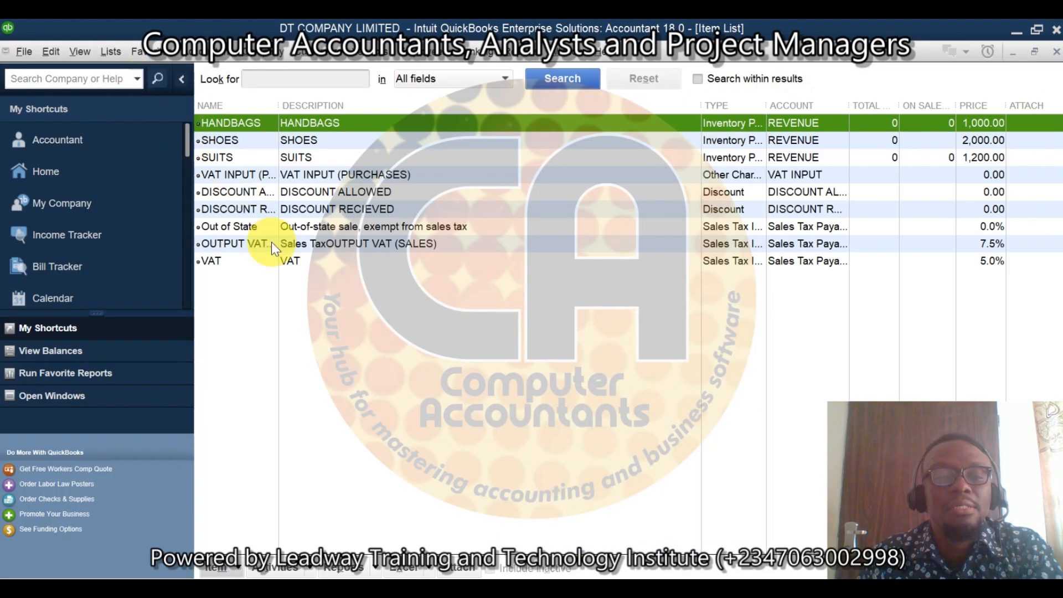
{"action": "left_click", "coordinate": [327, 248]}
{"action": "right_click", "coordinate": [326, 247]}
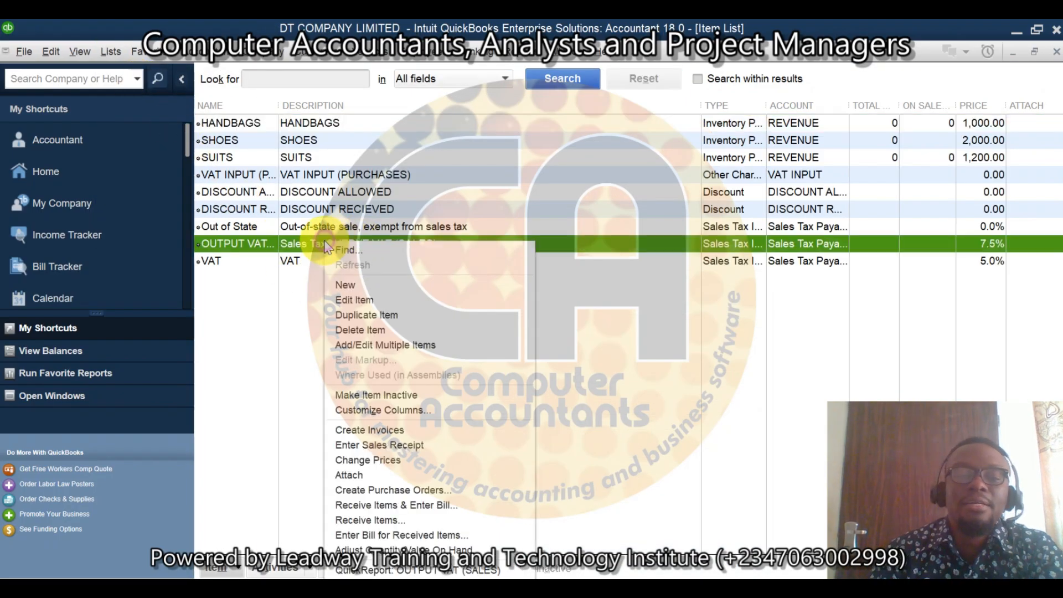
{"action": "left_click", "coordinate": [377, 299]}
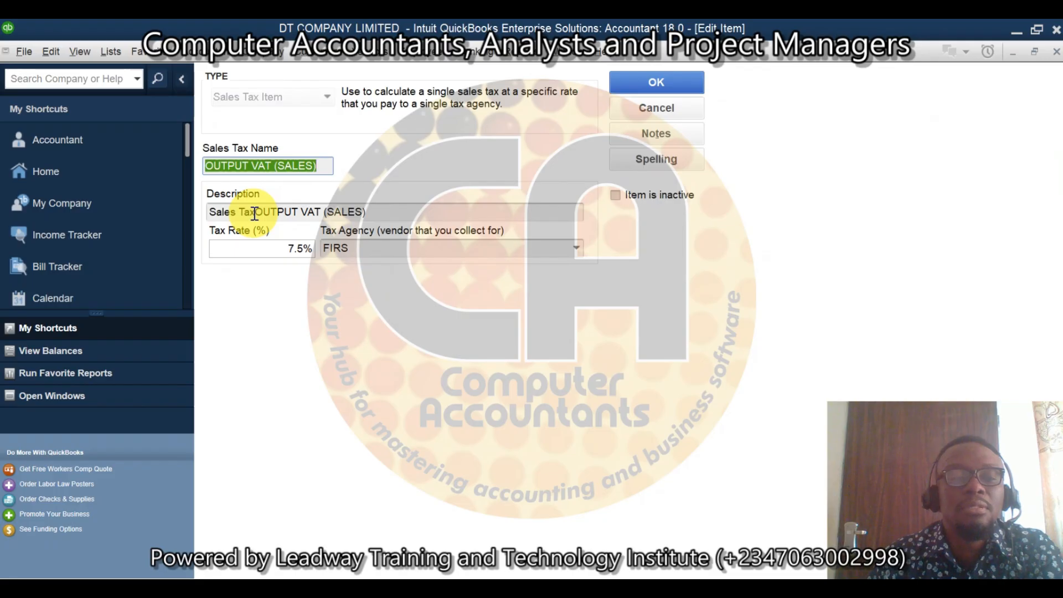
{"action": "left_click_drag", "start_coordinate": [254, 213], "coordinate": [193, 211]}
{"action": "key", "text": "BackSpace"}
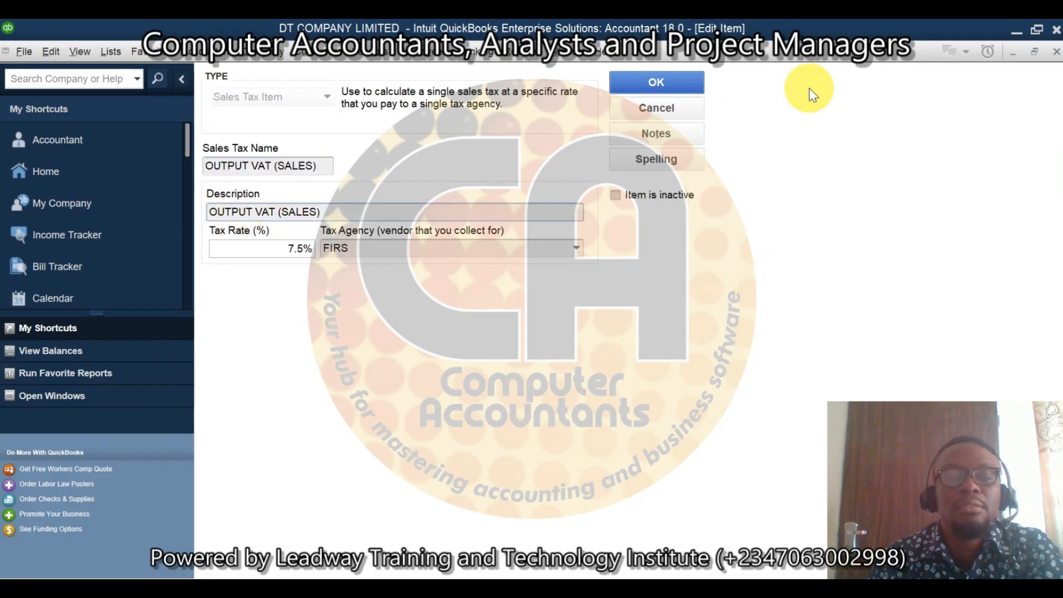
{"action": "left_click", "coordinate": [667, 75]}
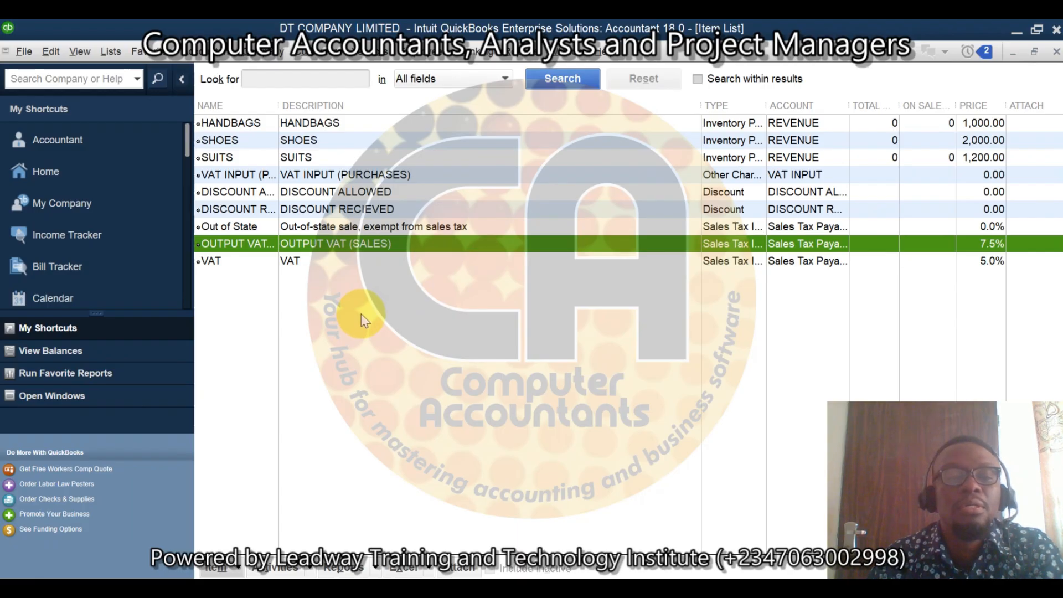
Step: Rename the Sales Tax Payable account to OUTPUT VAT (SALES) in the Chart of Accounts and save it
{"action": "left_click", "coordinate": [82, 51]}
{"action": "mouse_move", "coordinate": [106, 51]}
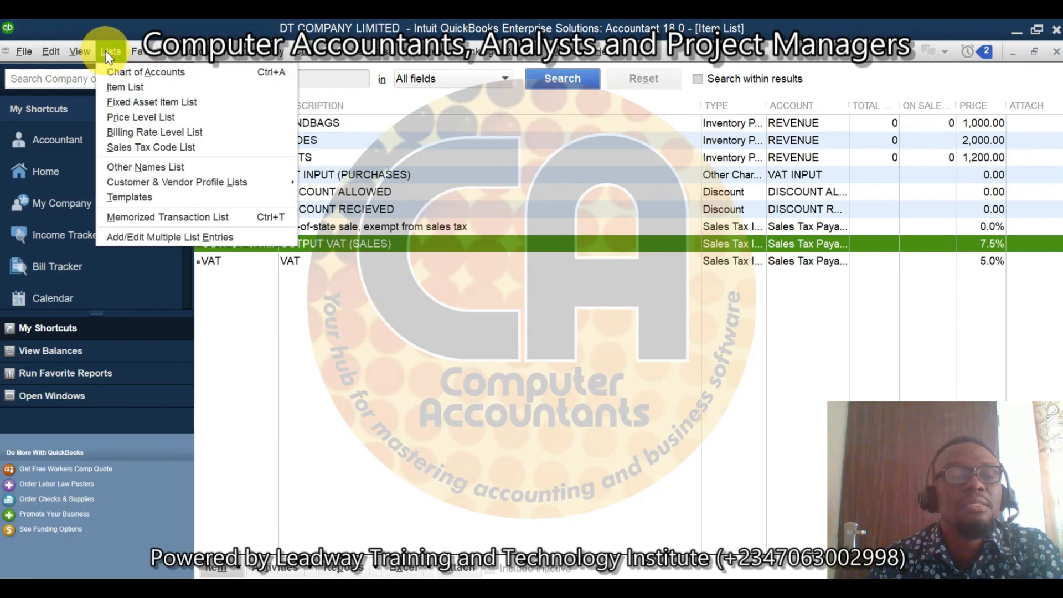
{"action": "left_click", "coordinate": [135, 72]}
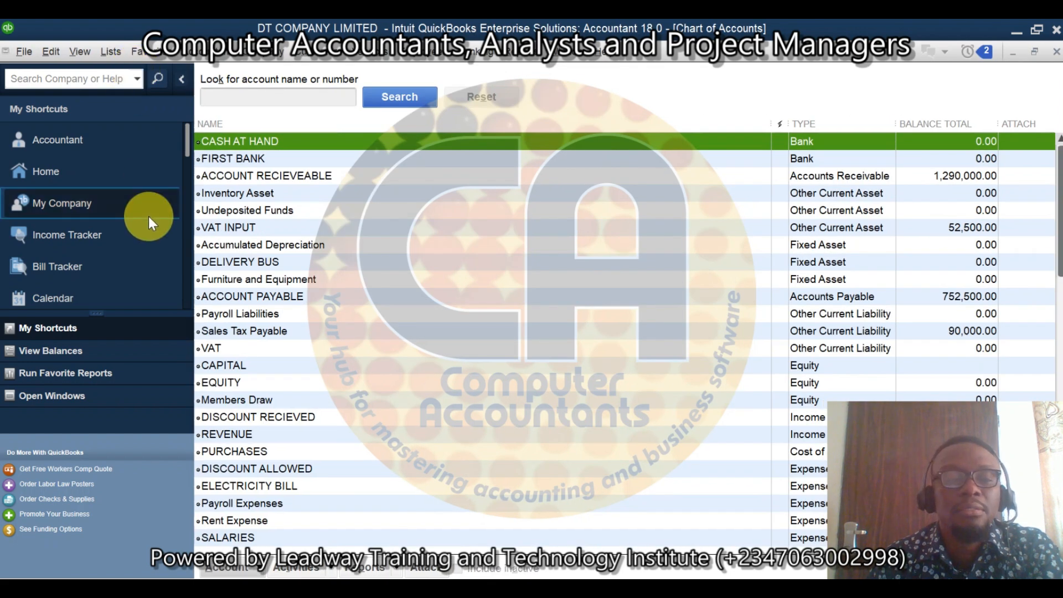
{"action": "left_click", "coordinate": [237, 337]}
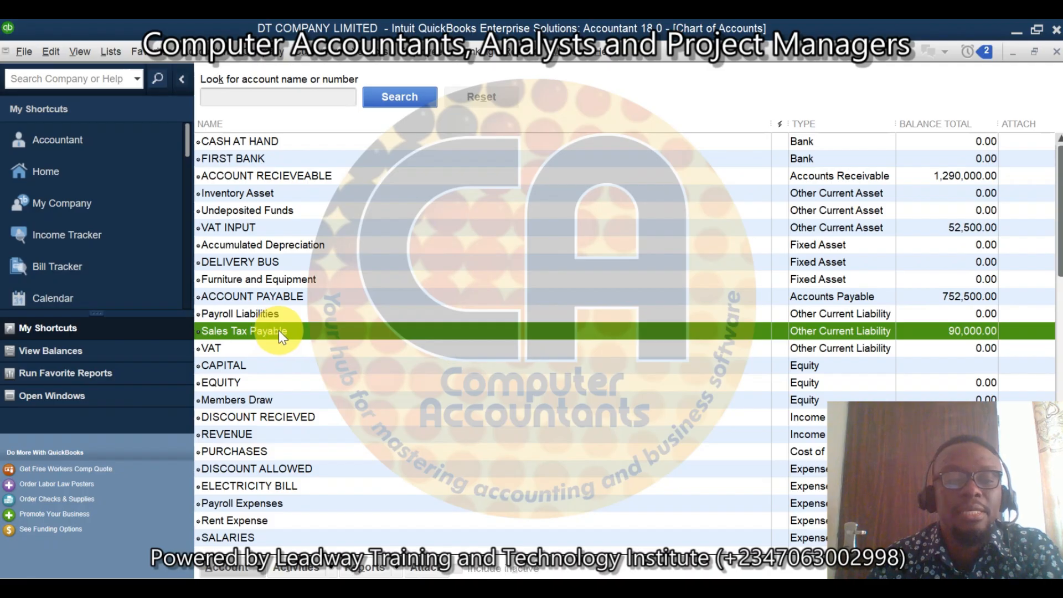
{"action": "right_click", "coordinate": [278, 330]}
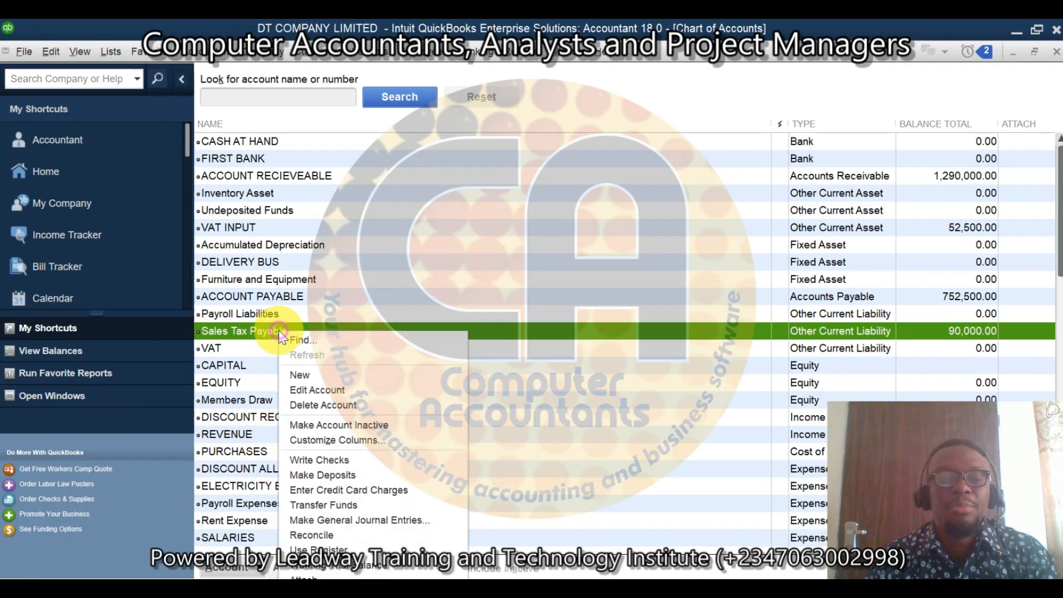
{"action": "left_click", "coordinate": [355, 390]}
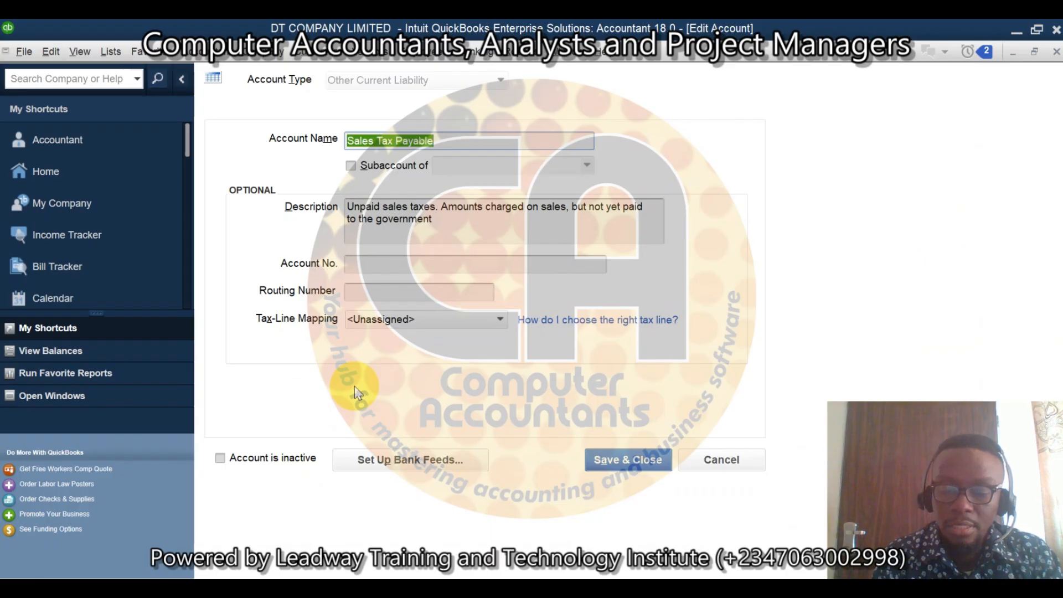
{"action": "type", "text": "OUTPUT VAT"}
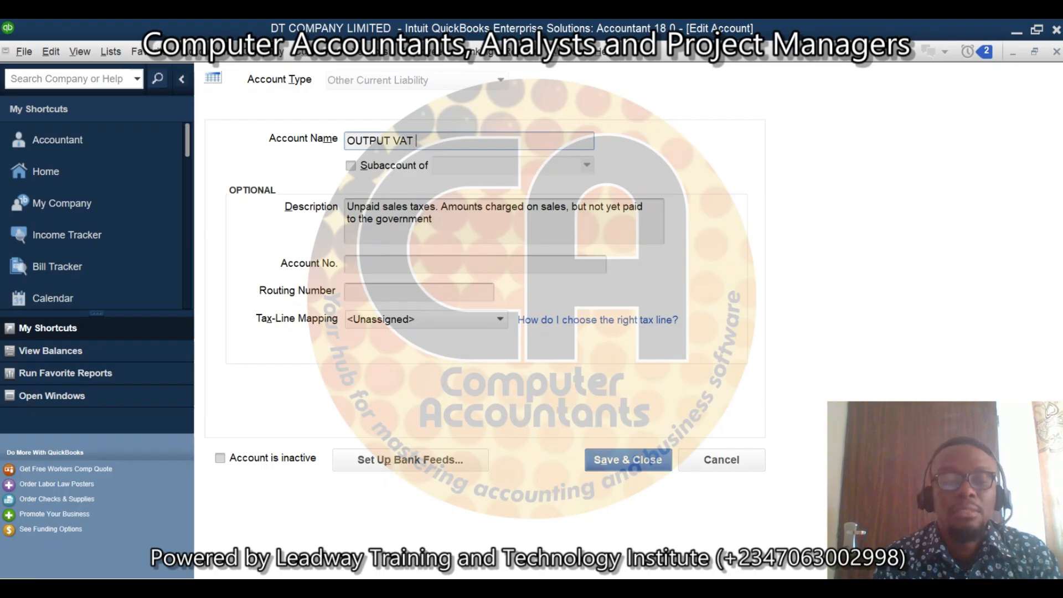
{"action": "type", "text": "(SA"}
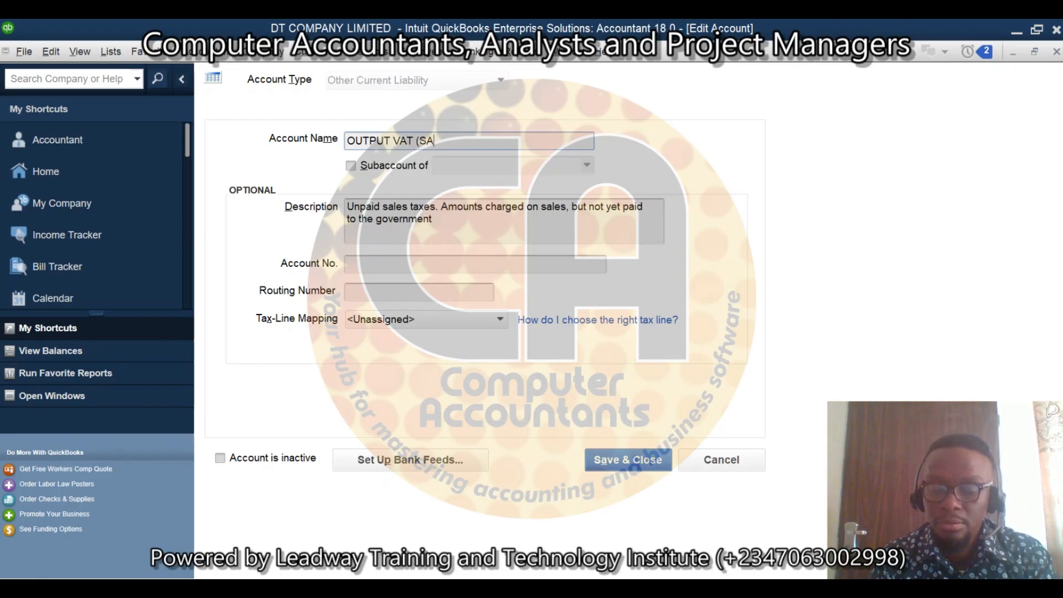
{"action": "type", "text": "LES0"}
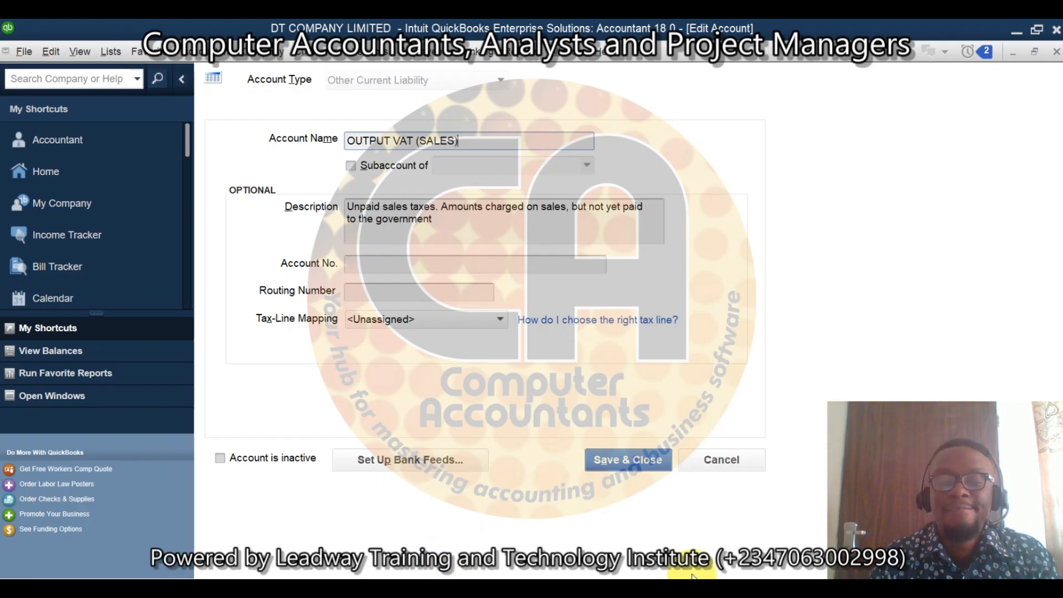
{"action": "left_click", "coordinate": [648, 460]}
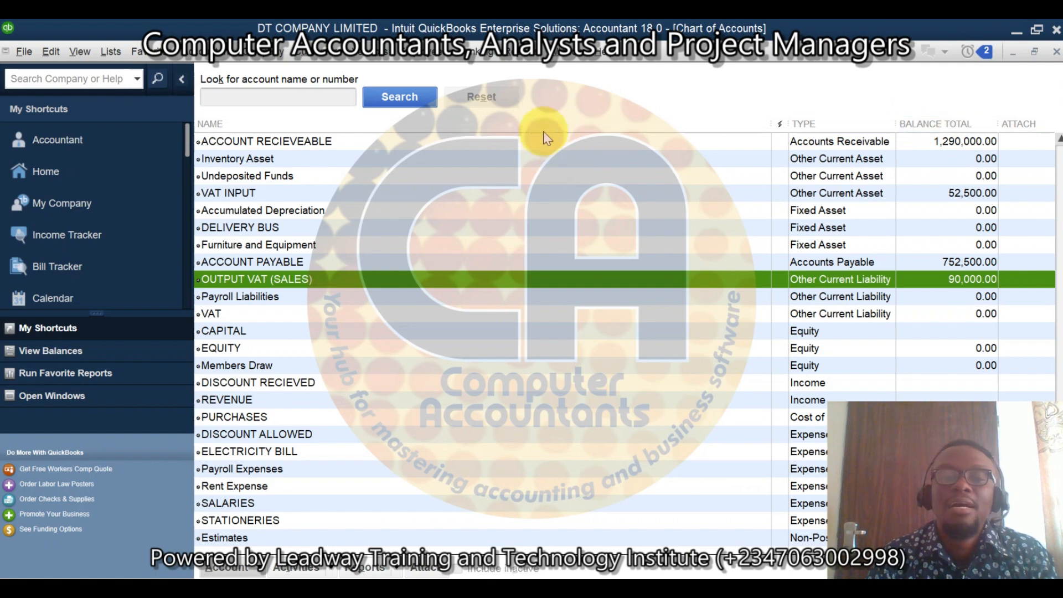
Step: Run the Balance Sheet Standard report and refresh it to check how the output VAT liability account is named
{"action": "left_click", "coordinate": [523, 51]}
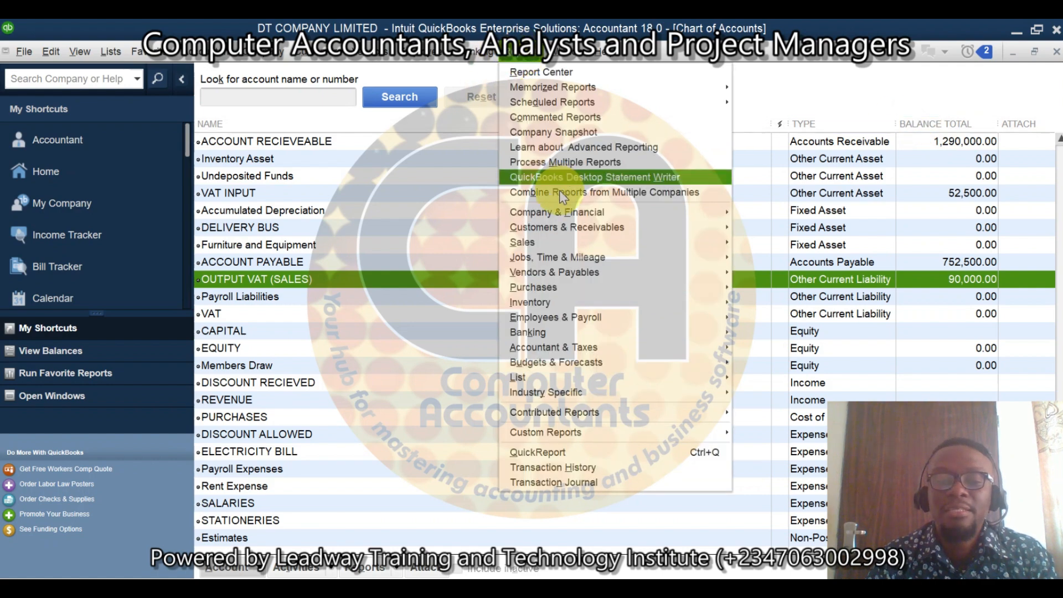
{"action": "mouse_move", "coordinate": [607, 212]}
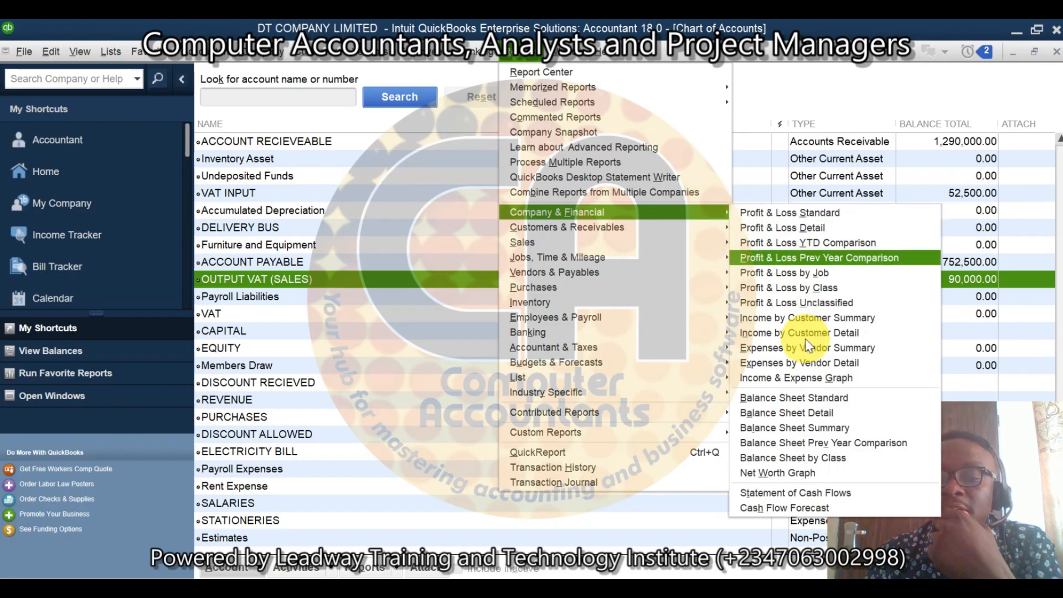
{"action": "left_click", "coordinate": [816, 401]}
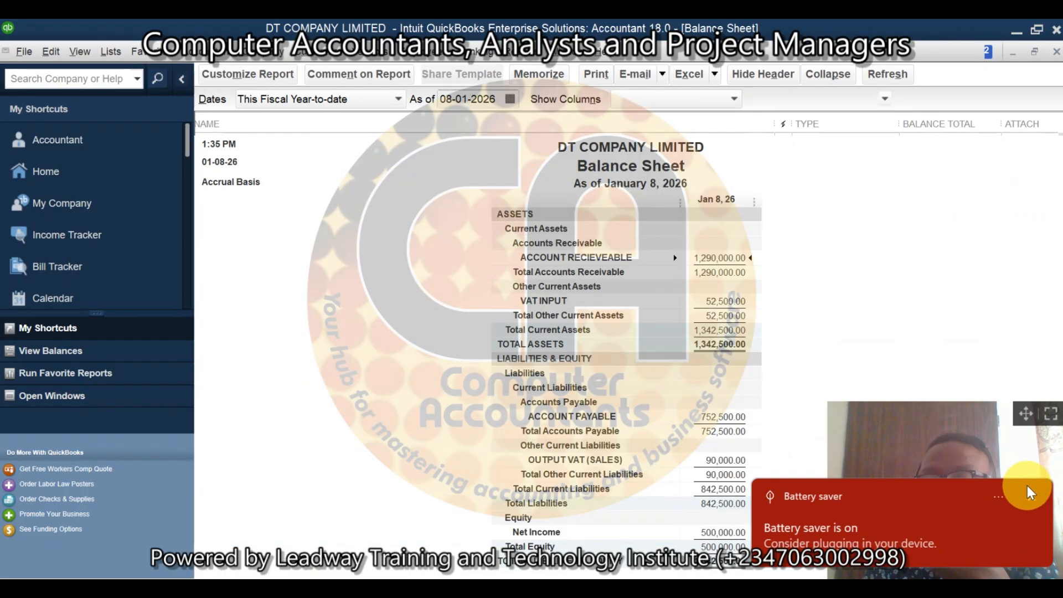
{"action": "left_click", "coordinate": [1033, 498]}
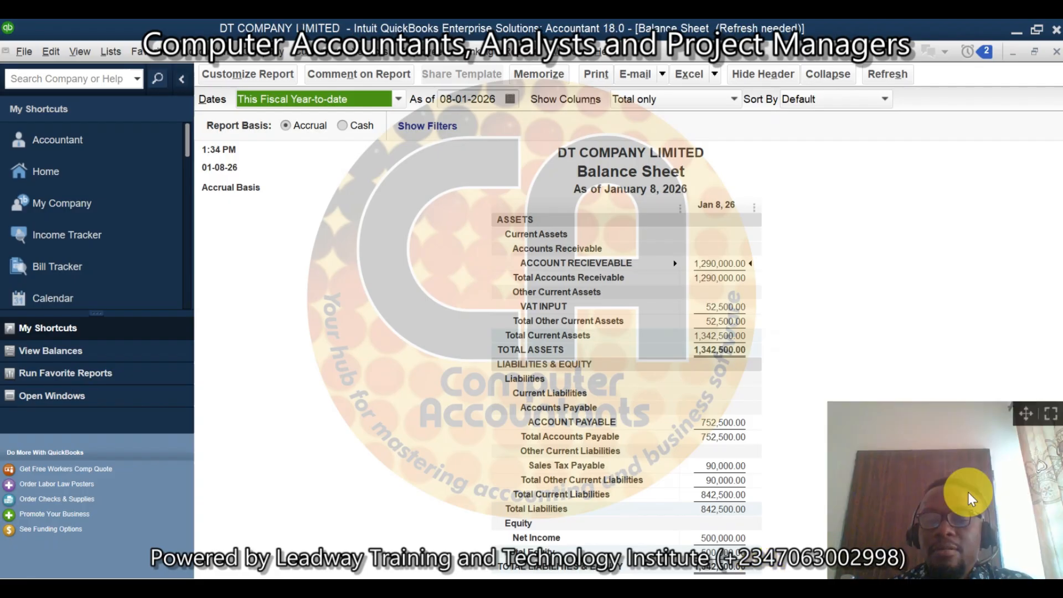
{"action": "mouse_move", "coordinate": [1022, 437]}
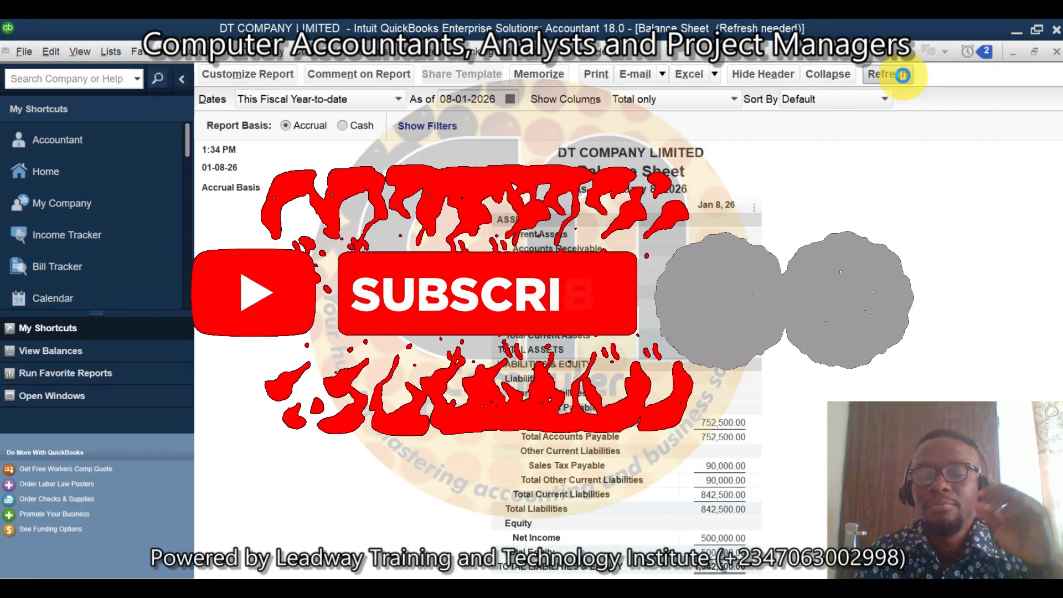
{"action": "left_click", "coordinate": [903, 76]}
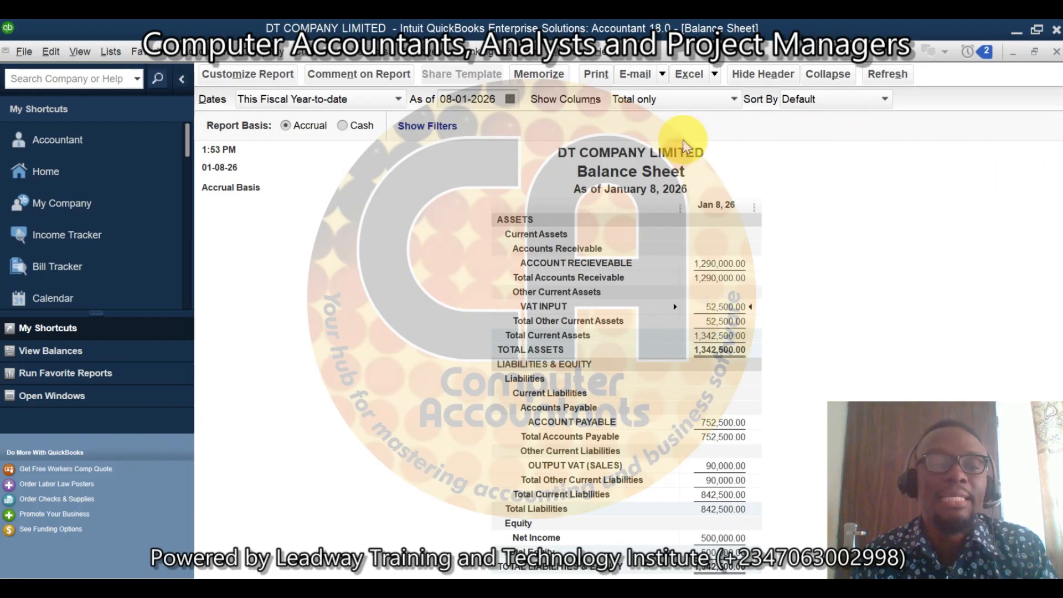
Step: Start a general journal entry and debit the OUTPUT VAT (SALES) account with 90,000 on the first line
{"action": "left_click", "coordinate": [260, 56]}
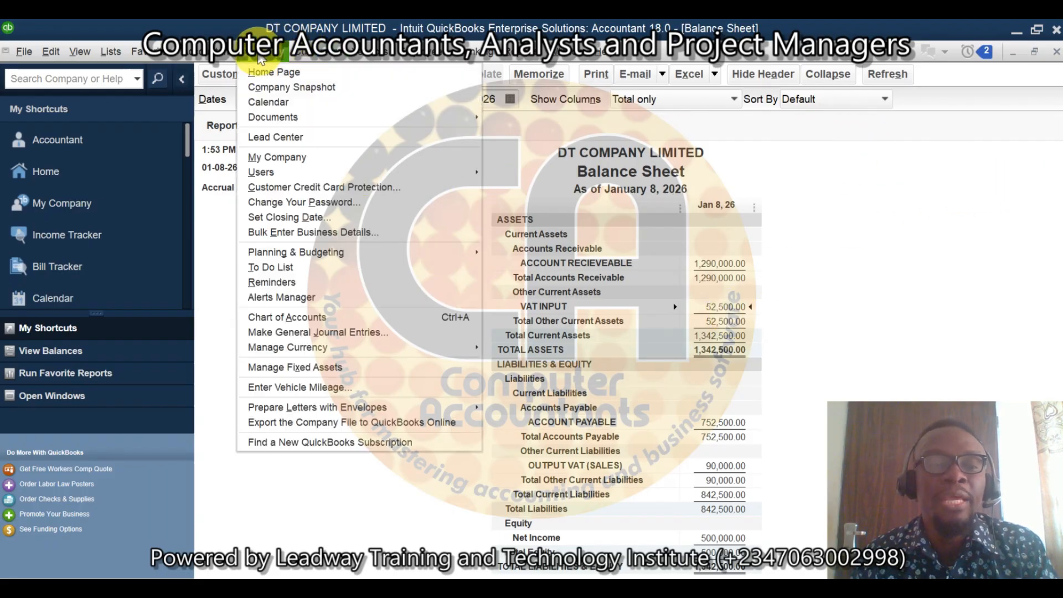
{"action": "left_click", "coordinate": [383, 332]}
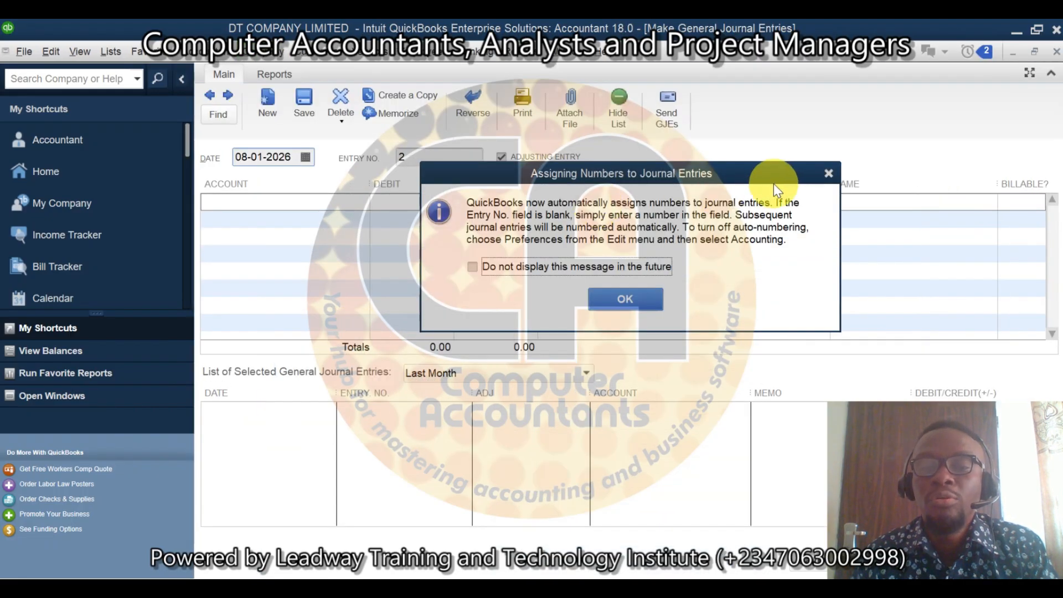
{"action": "left_click", "coordinate": [829, 173]}
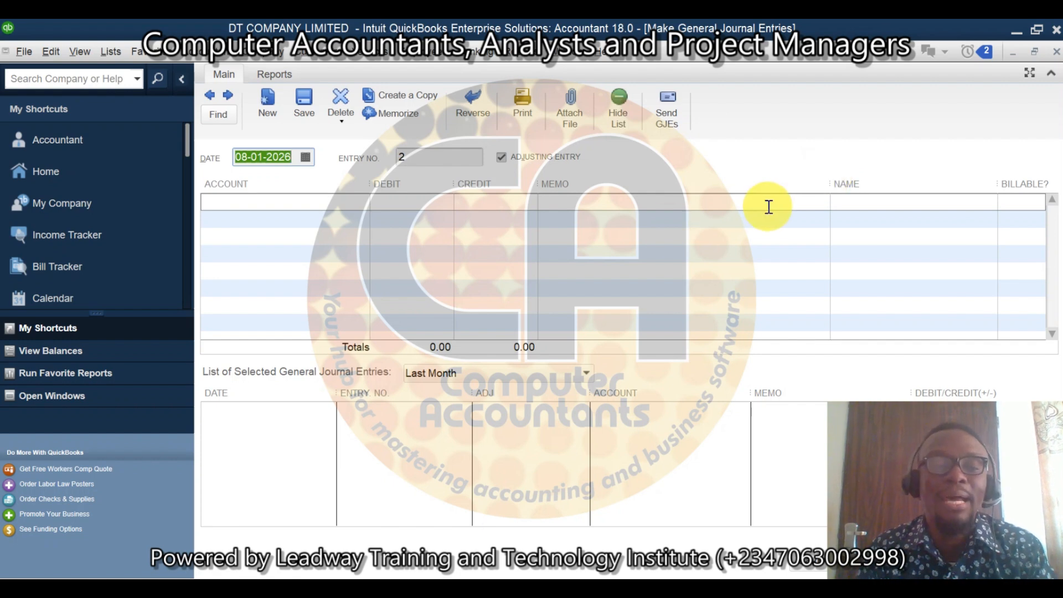
{"action": "left_click", "coordinate": [364, 205]}
{"action": "left_click", "coordinate": [363, 202]}
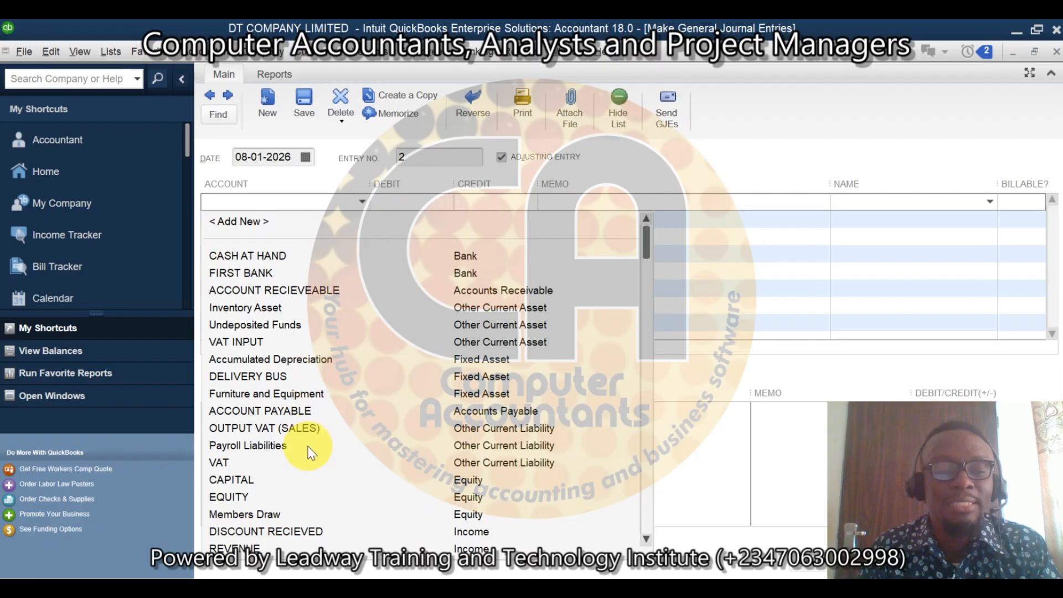
{"action": "left_click", "coordinate": [277, 429]}
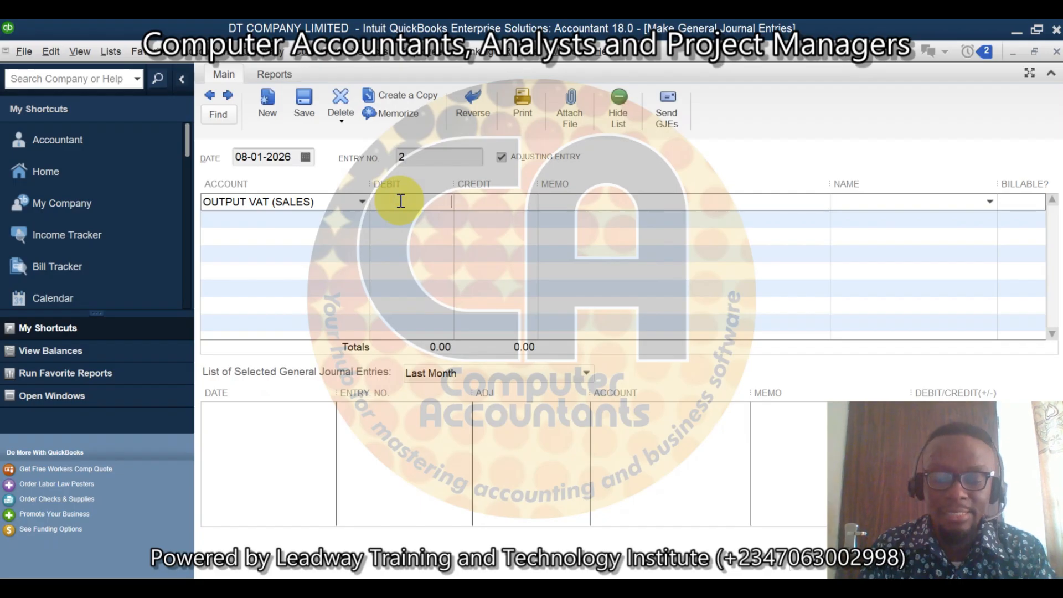
{"action": "type", "text": "90000"}
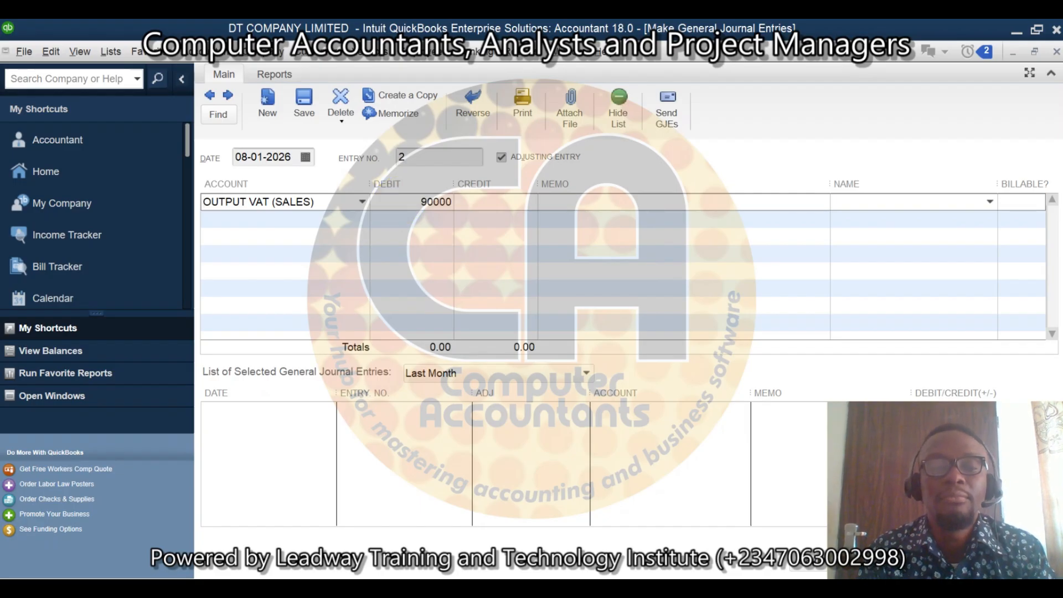
Step: Add a second journal line crediting the VAT INPUT account with 52,500
{"action": "left_click", "coordinate": [360, 220]}
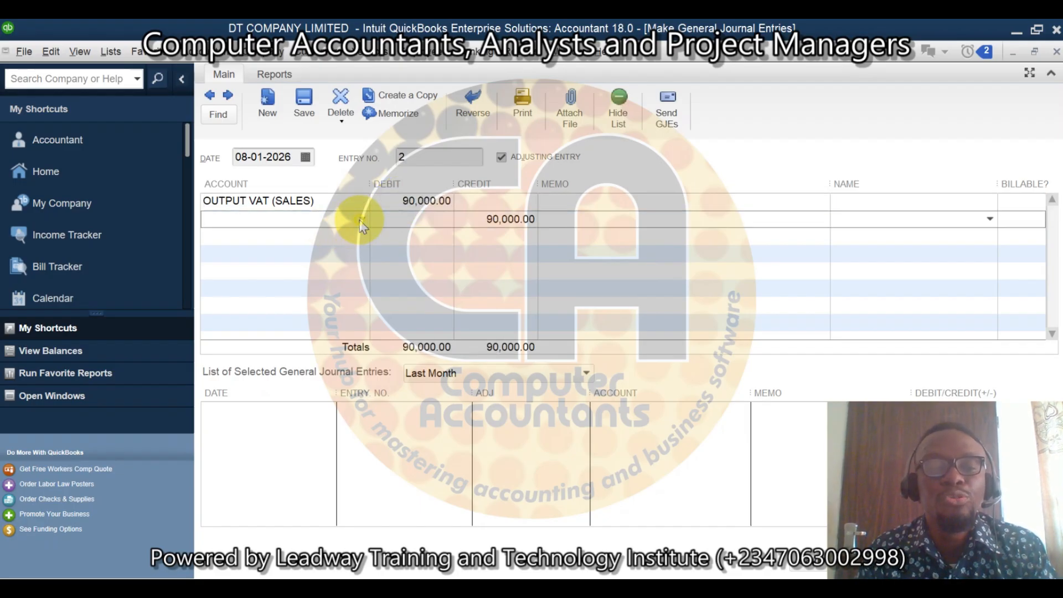
{"action": "left_click", "coordinate": [362, 219]}
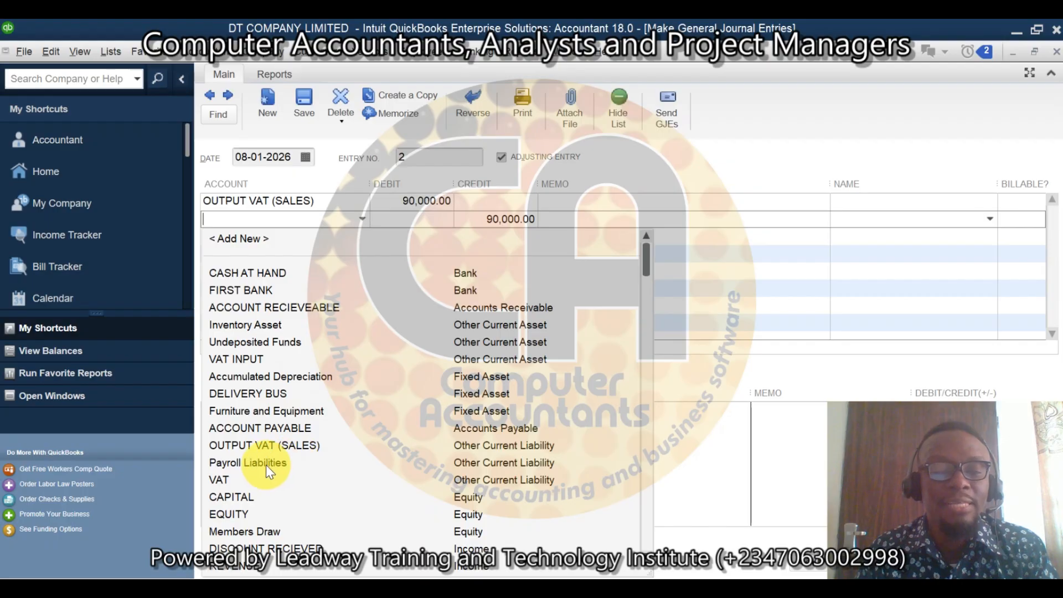
{"action": "left_click", "coordinate": [255, 359]}
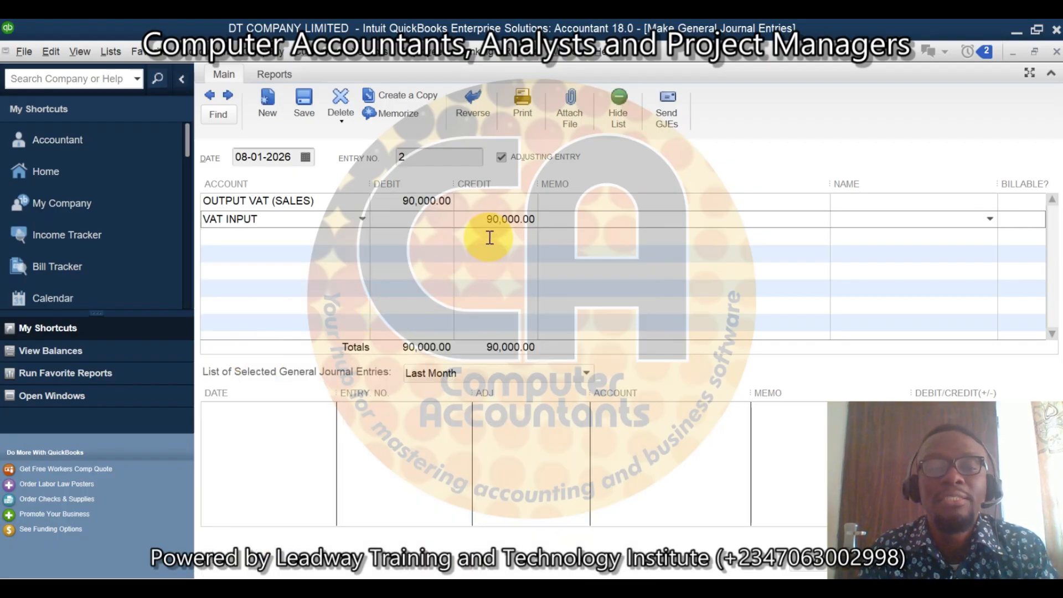
{"action": "left_click_drag", "start_coordinate": [487, 221], "coordinate": [569, 225]}
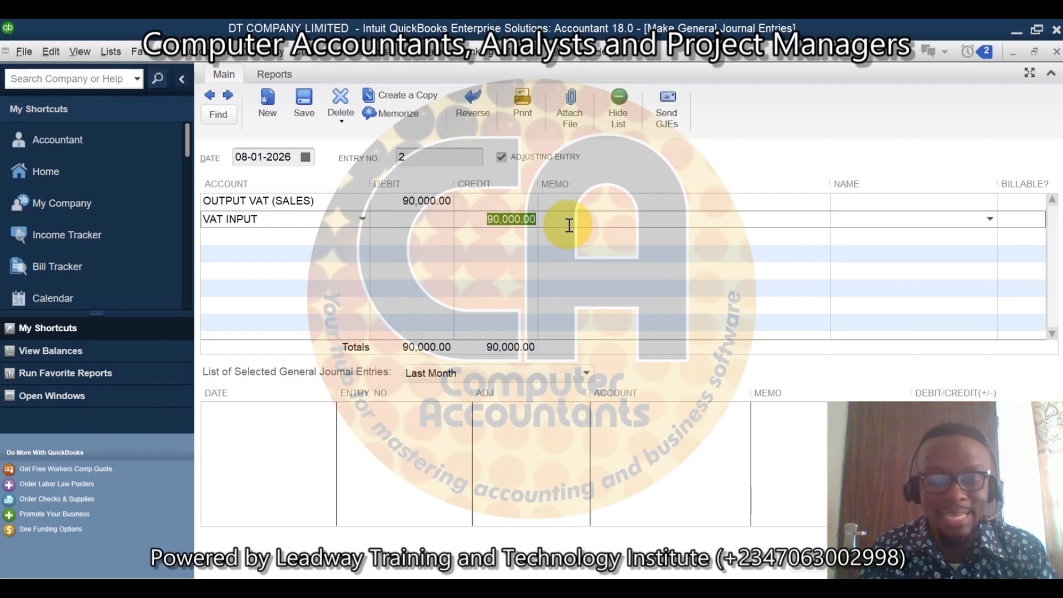
{"action": "type", "text": "52"}
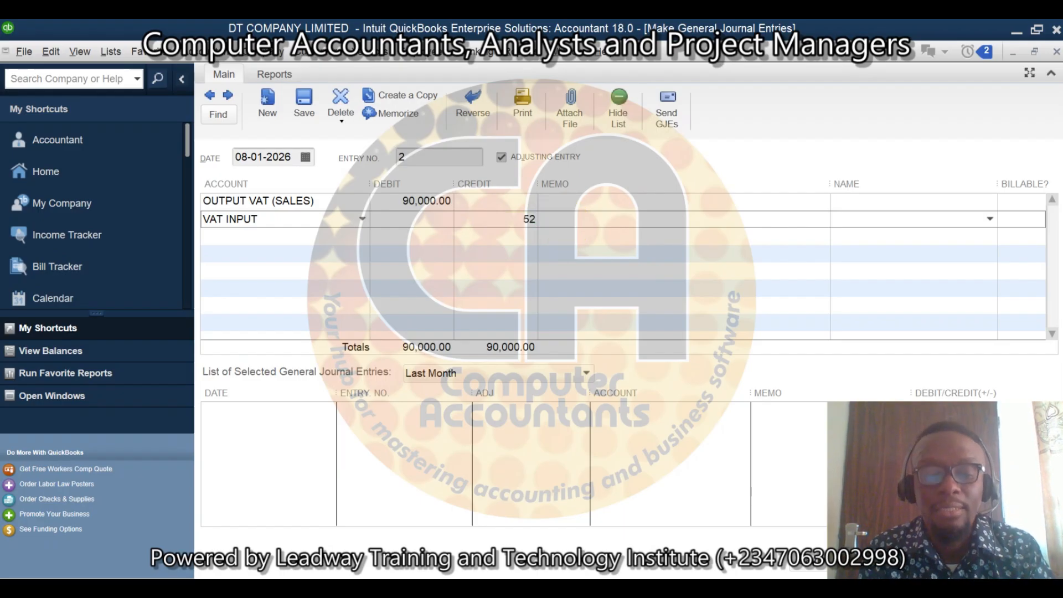
{"action": "type", "text": "500"}
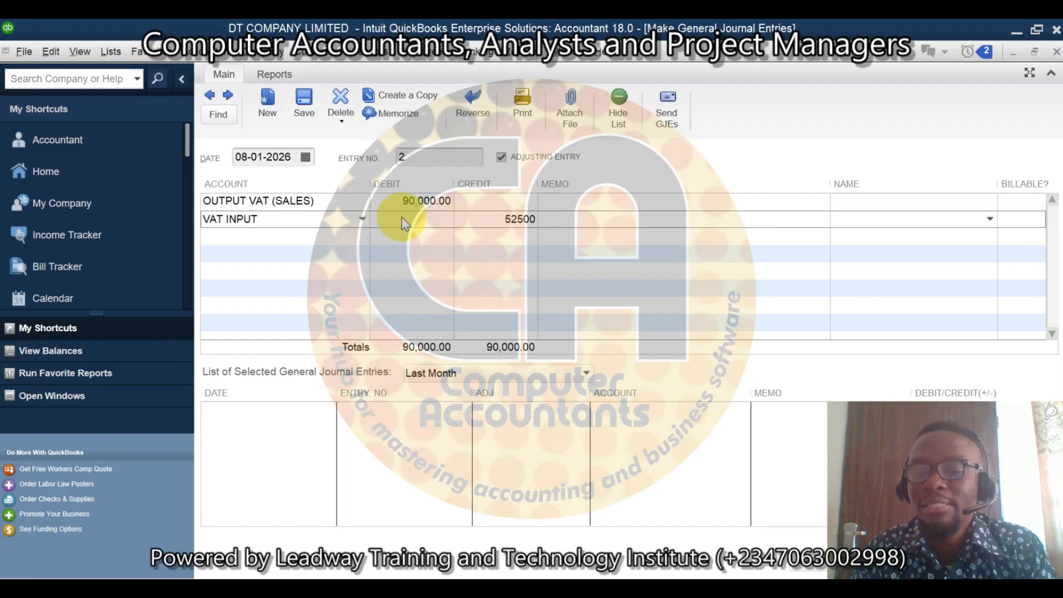
Step: Add a third journal line crediting the balancing 37,500 to the FIRST BANK account
{"action": "left_click", "coordinate": [363, 237]}
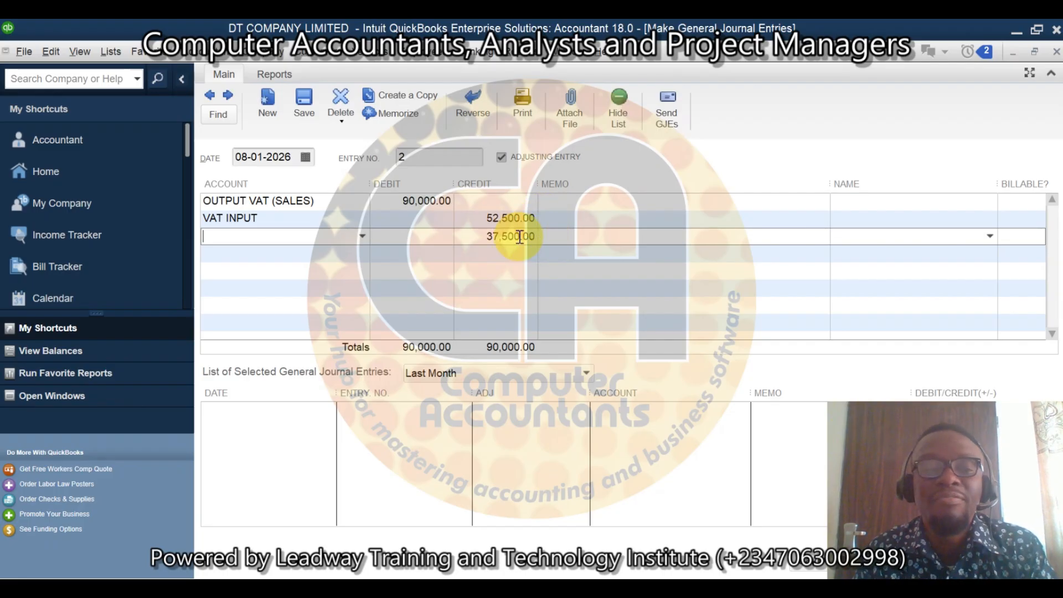
{"action": "left_click", "coordinate": [362, 236]}
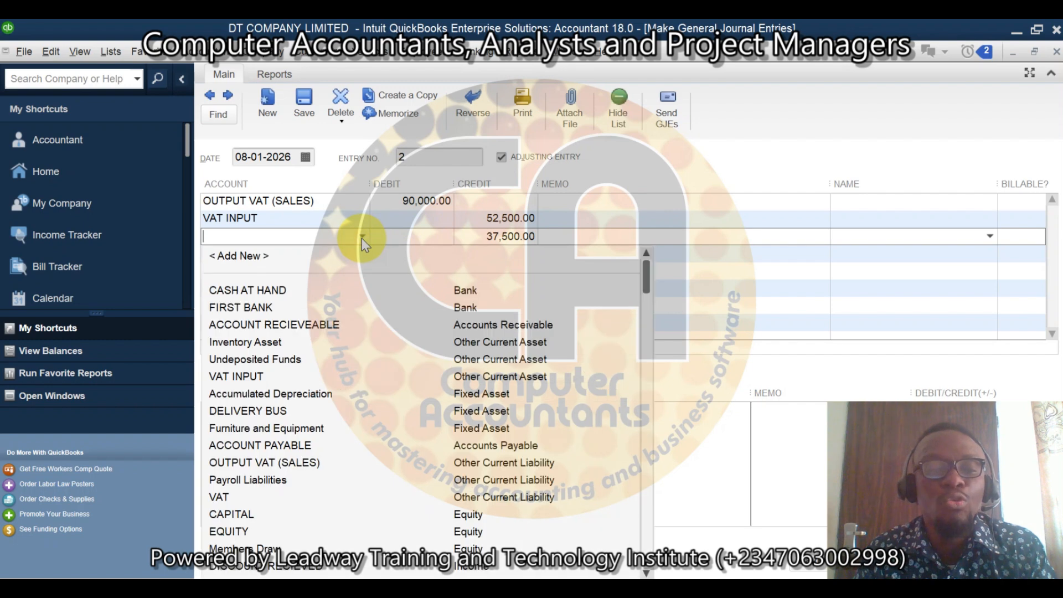
{"action": "left_click", "coordinate": [250, 307]}
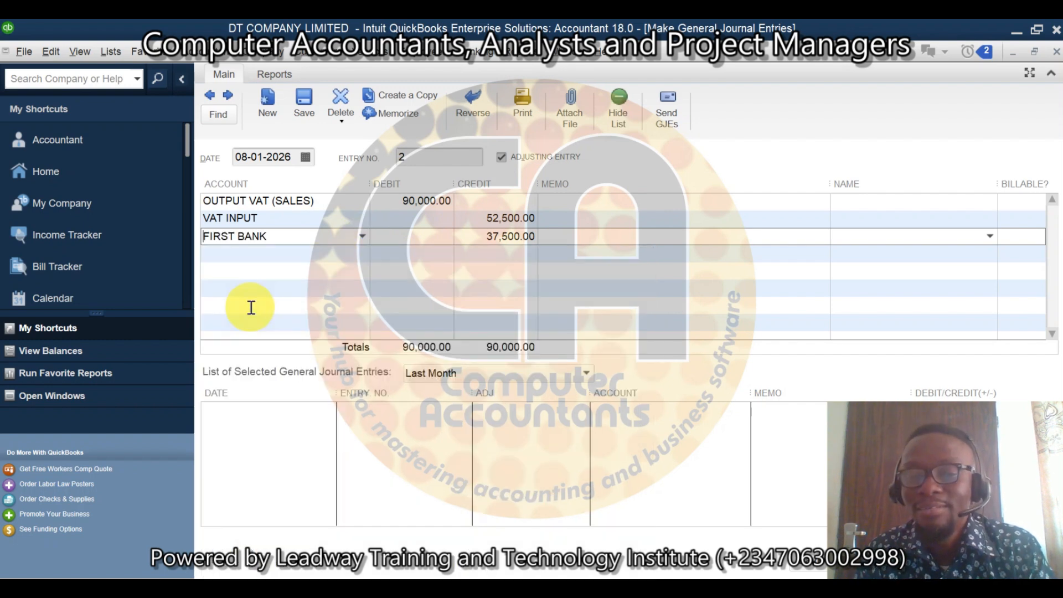
Step: Assign the vendor FIRS as the name on the OUTPUT VAT (SALES) and VAT INPUT journal lines
{"action": "left_click", "coordinate": [887, 206]}
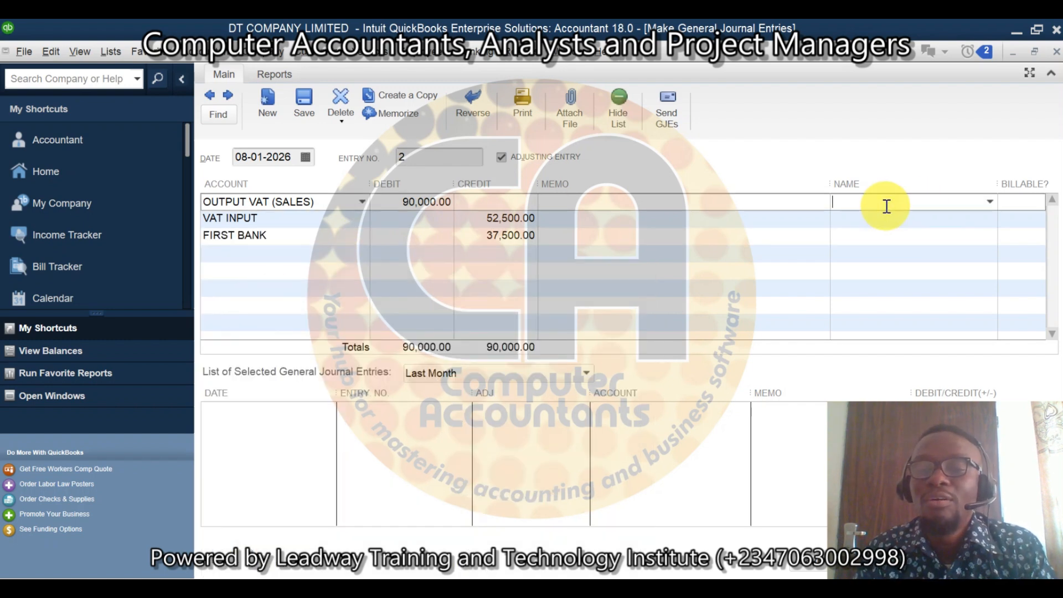
{"action": "left_click", "coordinate": [990, 200]}
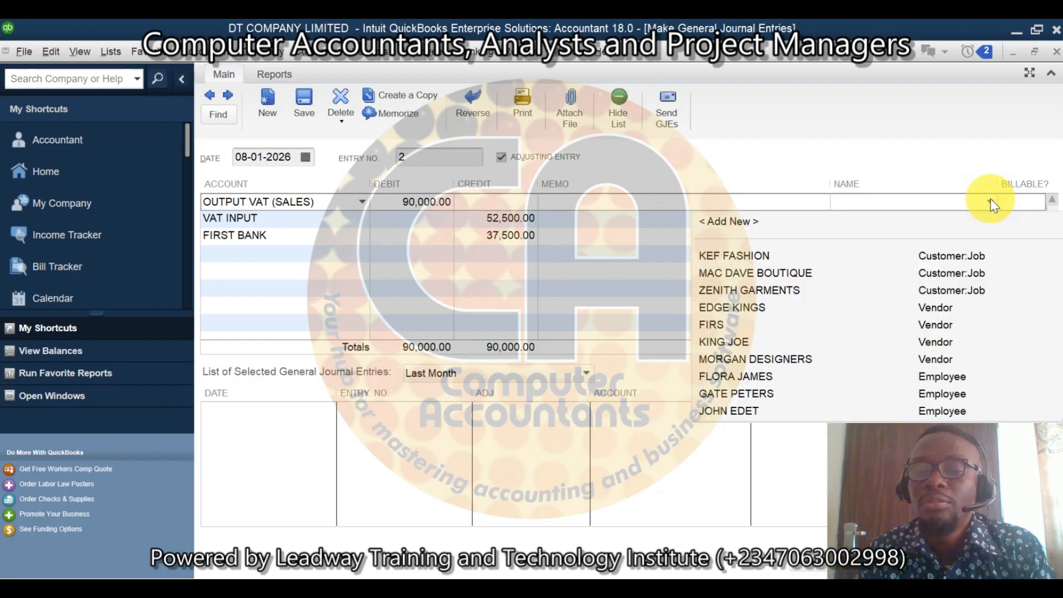
{"action": "left_click", "coordinate": [718, 326]}
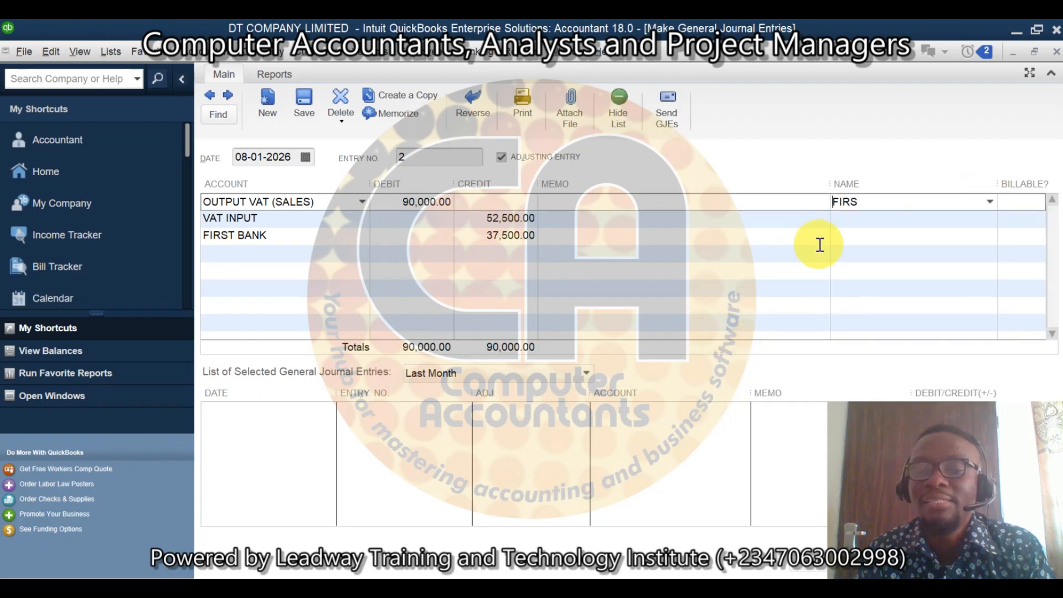
{"action": "left_click", "coordinate": [863, 221]}
{"action": "type", "text": "FIRS"}
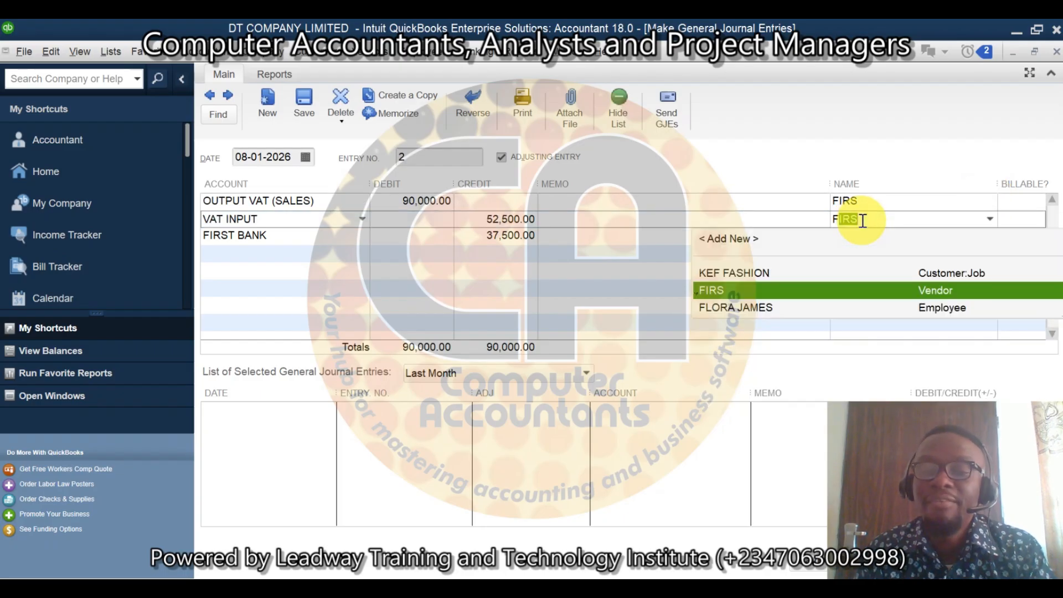
{"action": "left_click", "coordinate": [739, 291]}
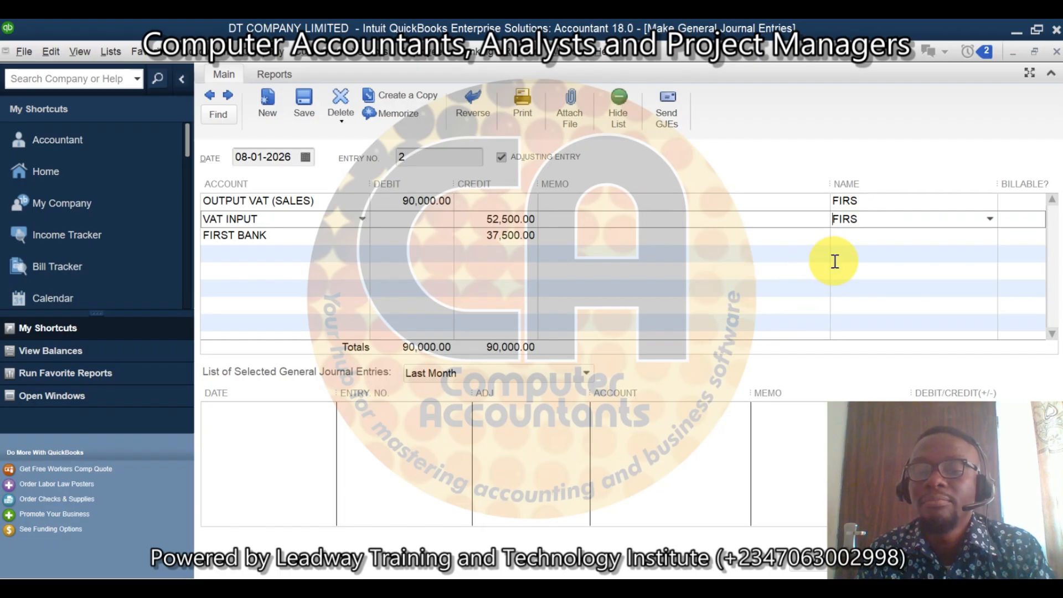
Step: Assign the vendor FIRS as the name on the FIRST BANK journal line
{"action": "left_click", "coordinate": [856, 238]}
{"action": "type", "text": "FIRS"}
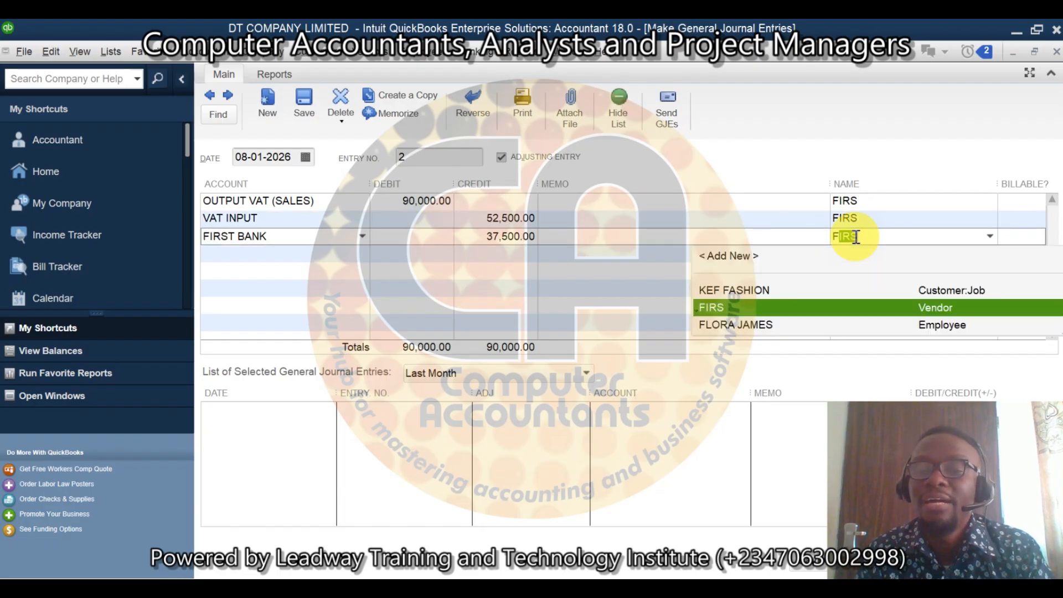
{"action": "left_click", "coordinate": [750, 308]}
Step: Enter the memo VAT REMITANCE on the OUTPUT VAT (SALES) journal line
{"action": "left_click", "coordinate": [609, 209]}
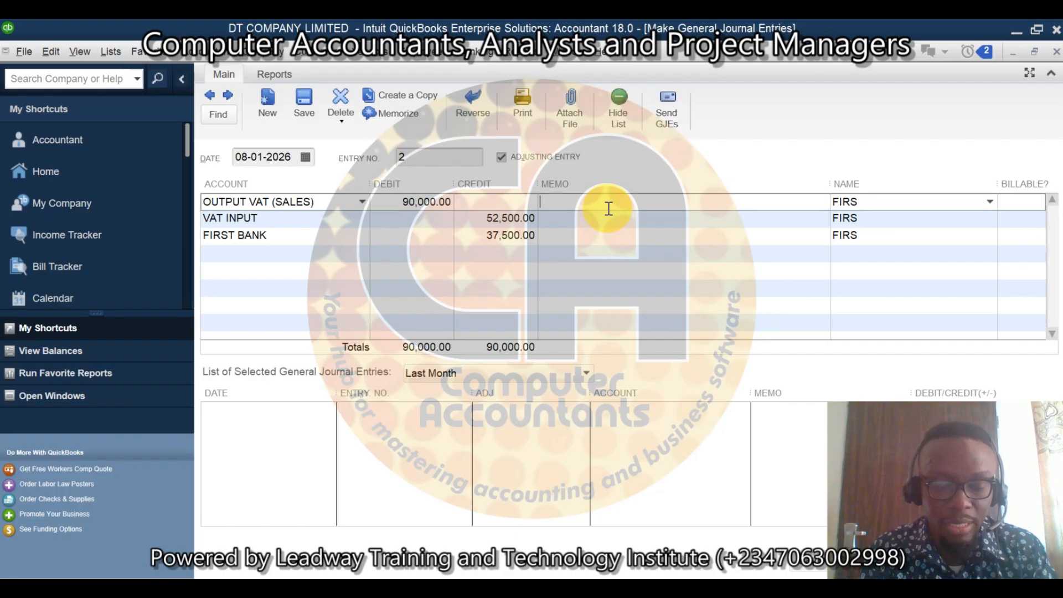
{"action": "type", "text": "VAT RE"}
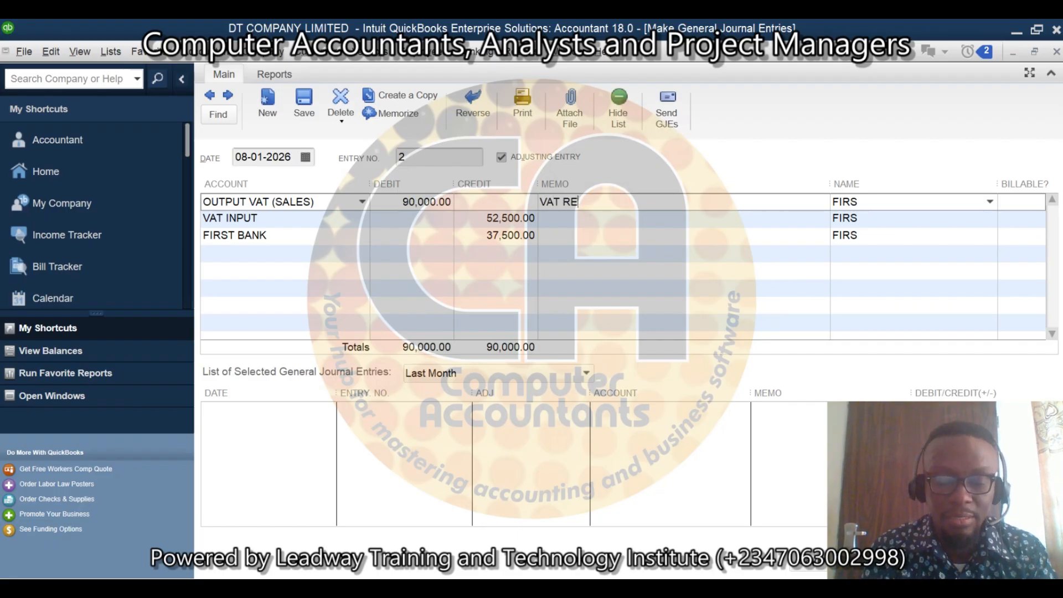
{"action": "type", "text": "MITT"}
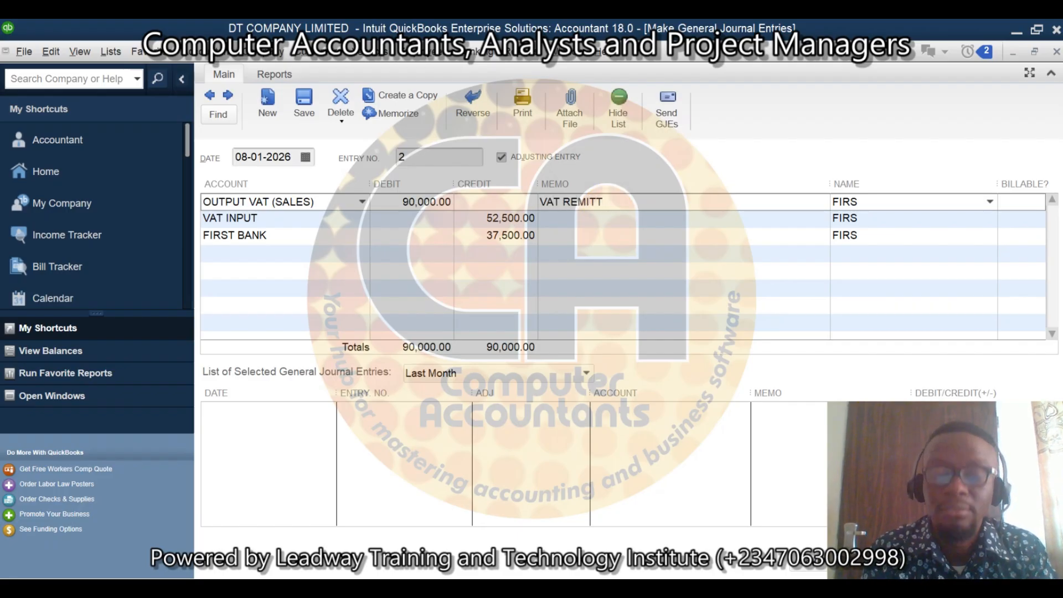
{"action": "key", "text": "BackSpace"}
{"action": "type", "text": "A"}
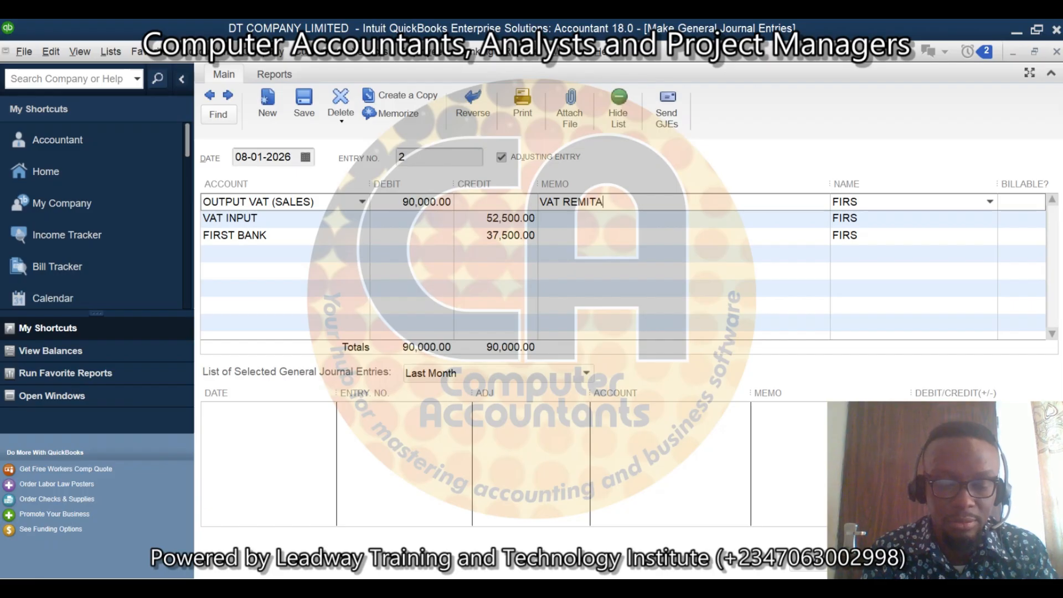
{"action": "type", "text": "NCE"}
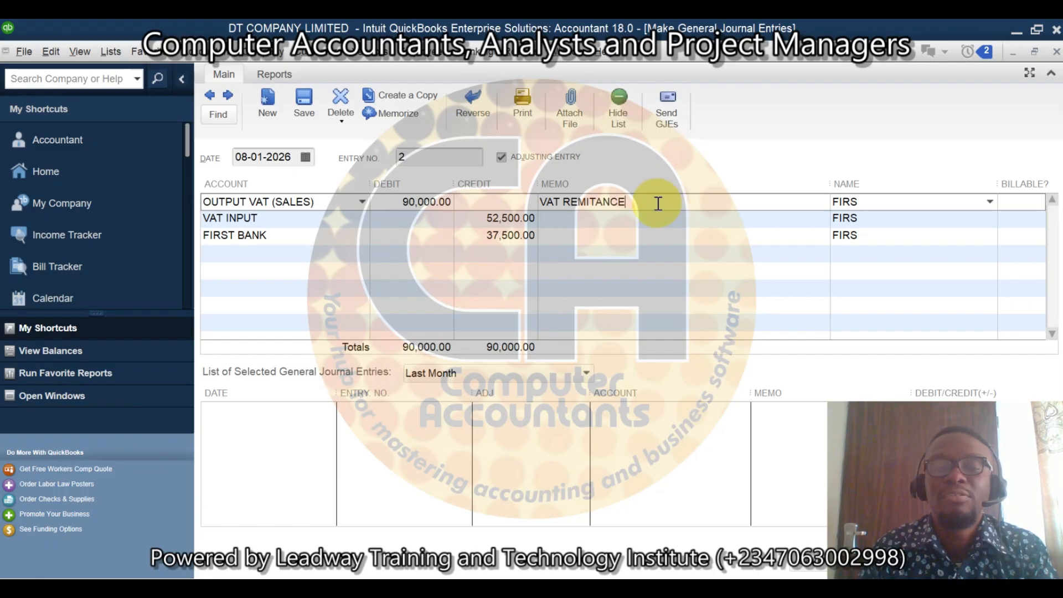
Step: Copy the OUTPUT VAT (SALES) line's memo to the VAT INPUT and FIRST BANK journal lines
{"action": "left_click_drag", "start_coordinate": [655, 203], "coordinate": [532, 208]}
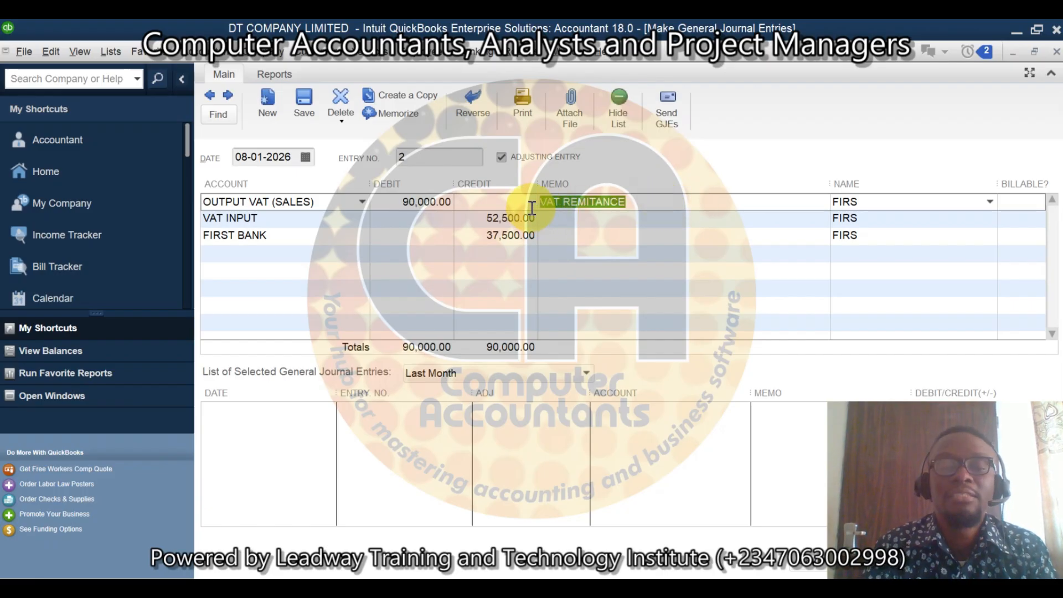
{"action": "key", "text": "ctrl+c"}
{"action": "left_click", "coordinate": [581, 220]}
{"action": "key", "text": "ctrl+v"}
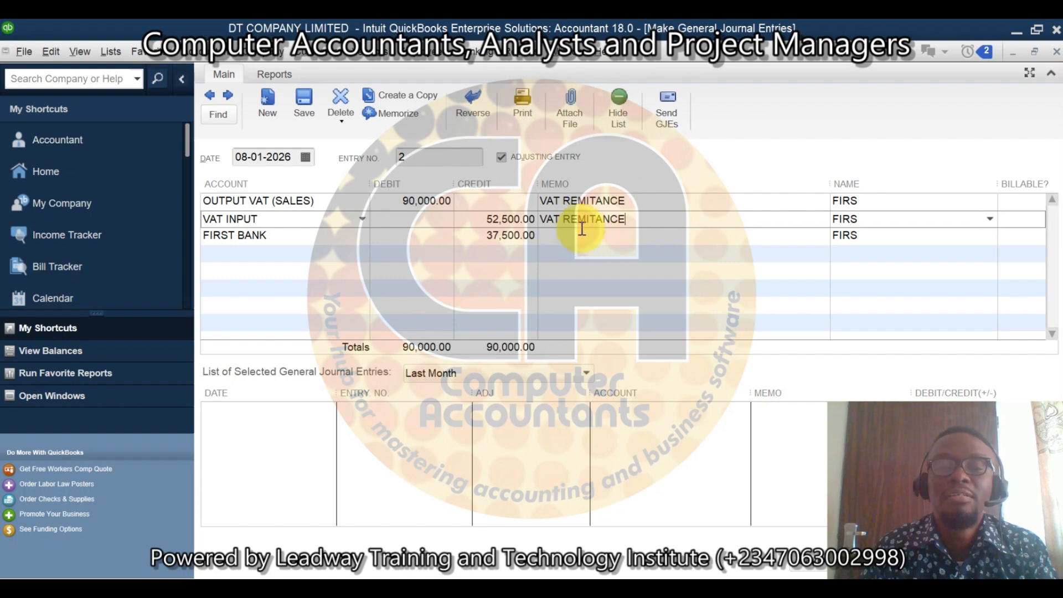
{"action": "left_click", "coordinate": [582, 236]}
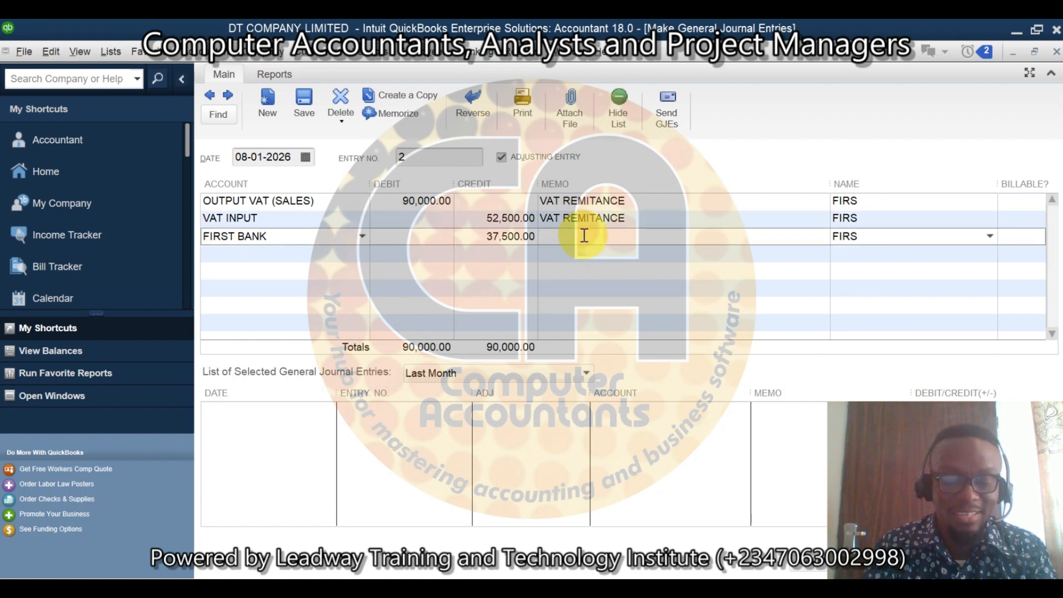
{"action": "key", "text": "ctrl+v"}
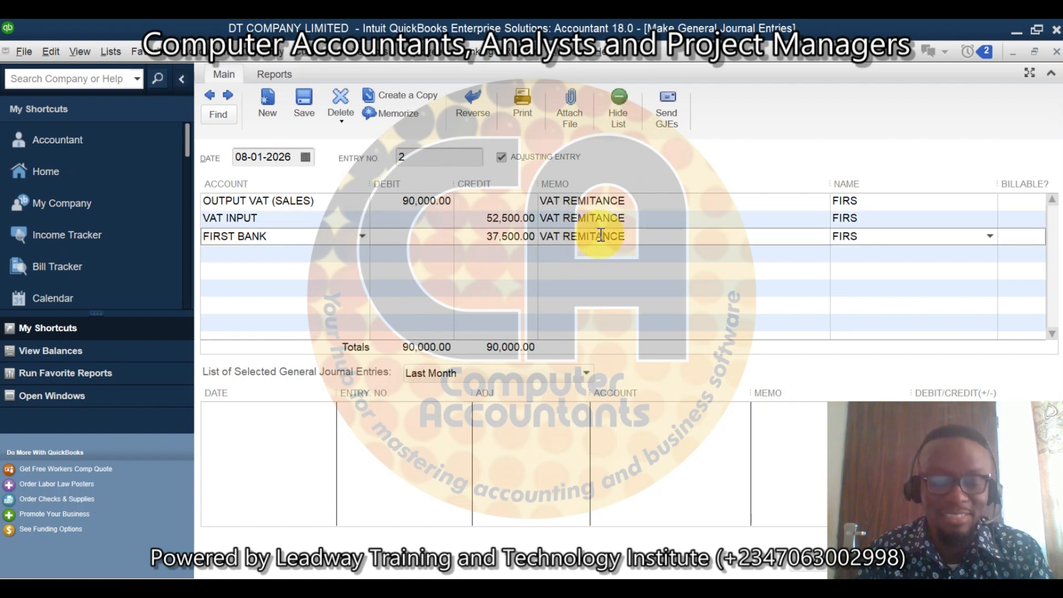
Step: Correct the memo spelling to VAT REMITTANCE on the FIRST BANK, VAT INPUT and OUTPUT VAT (SALES) journal lines
{"action": "left_click", "coordinate": [593, 236]}
{"action": "type", "text": "T"}
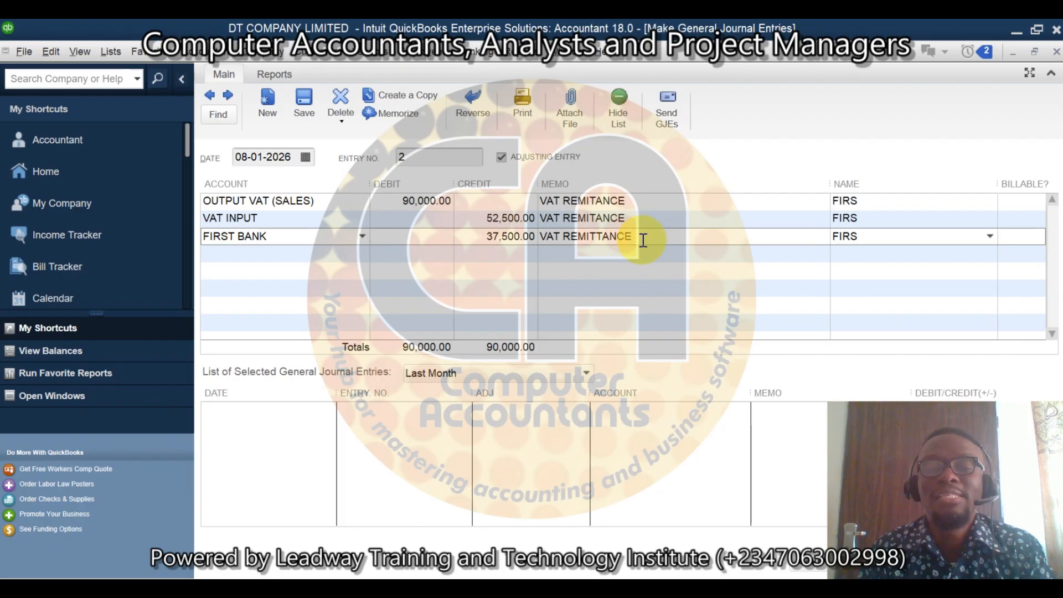
{"action": "left_click", "coordinate": [597, 217]}
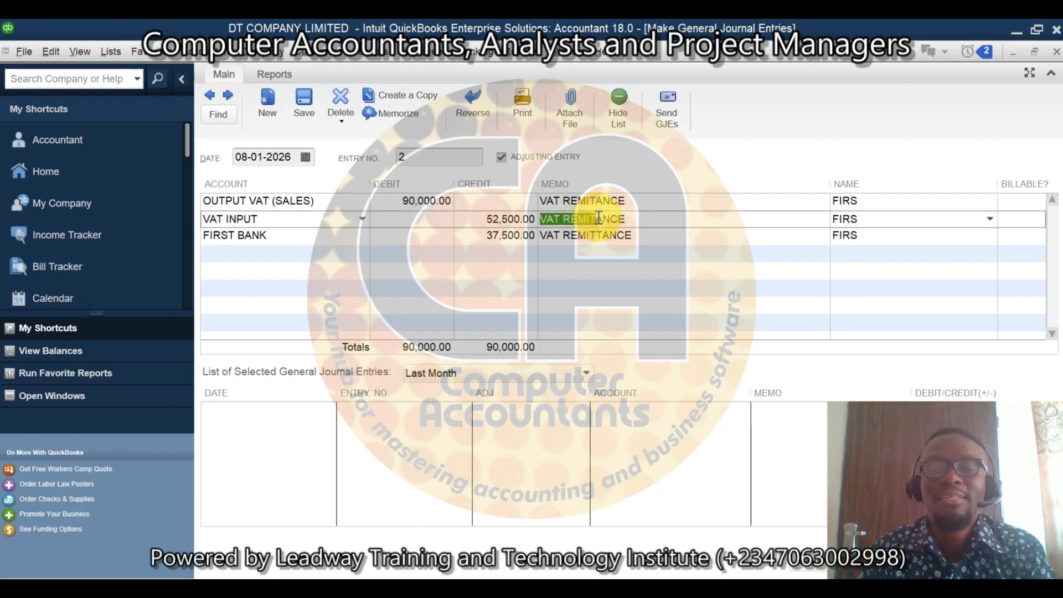
{"action": "left_click", "coordinate": [599, 218]}
{"action": "type", "text": "T"}
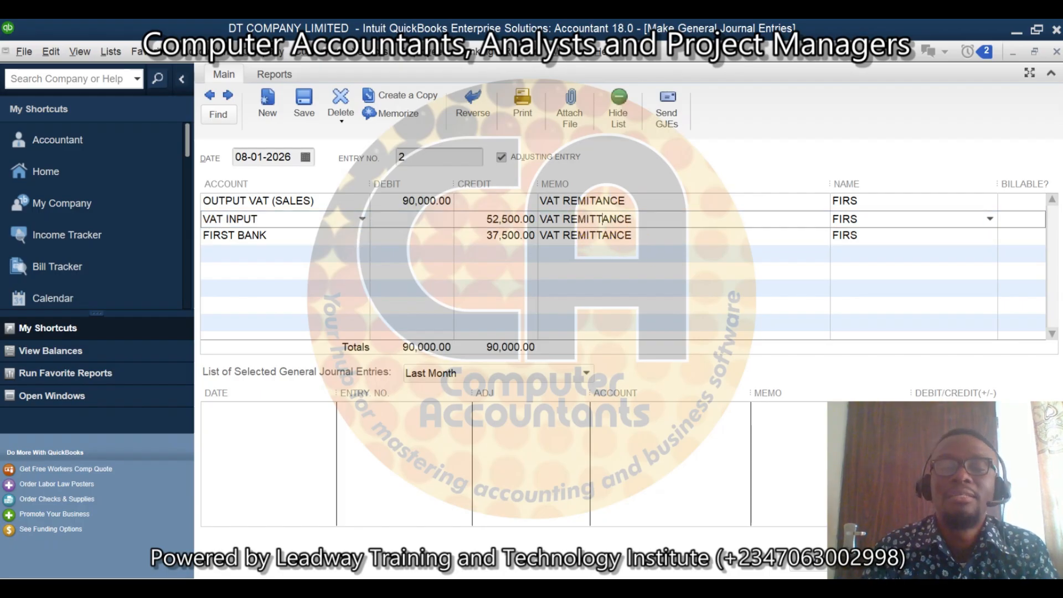
{"action": "left_click", "coordinate": [597, 201]}
{"action": "left_click", "coordinate": [598, 200]}
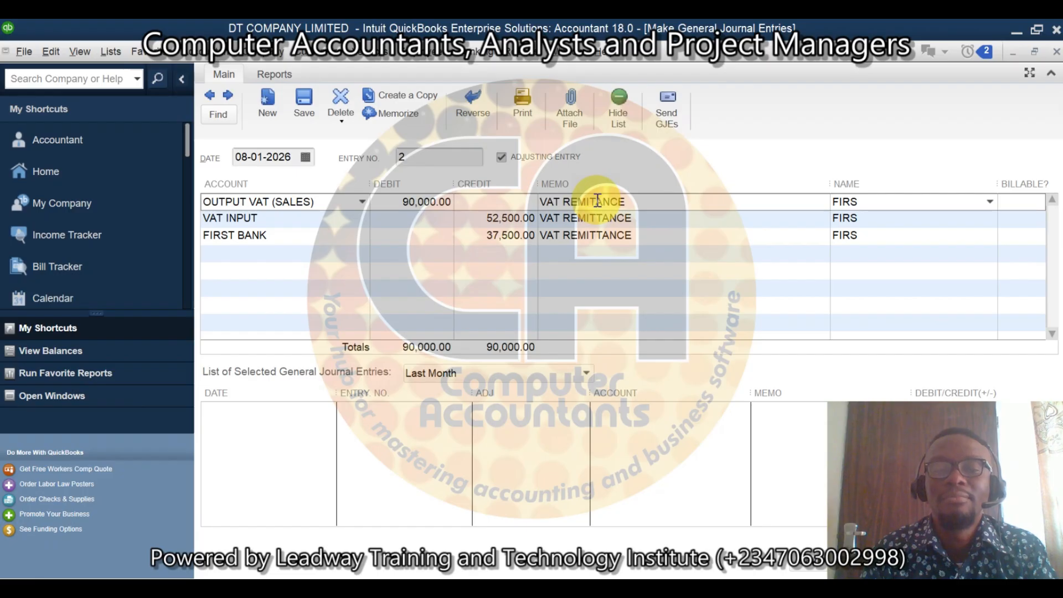
{"action": "type", "text": "T"}
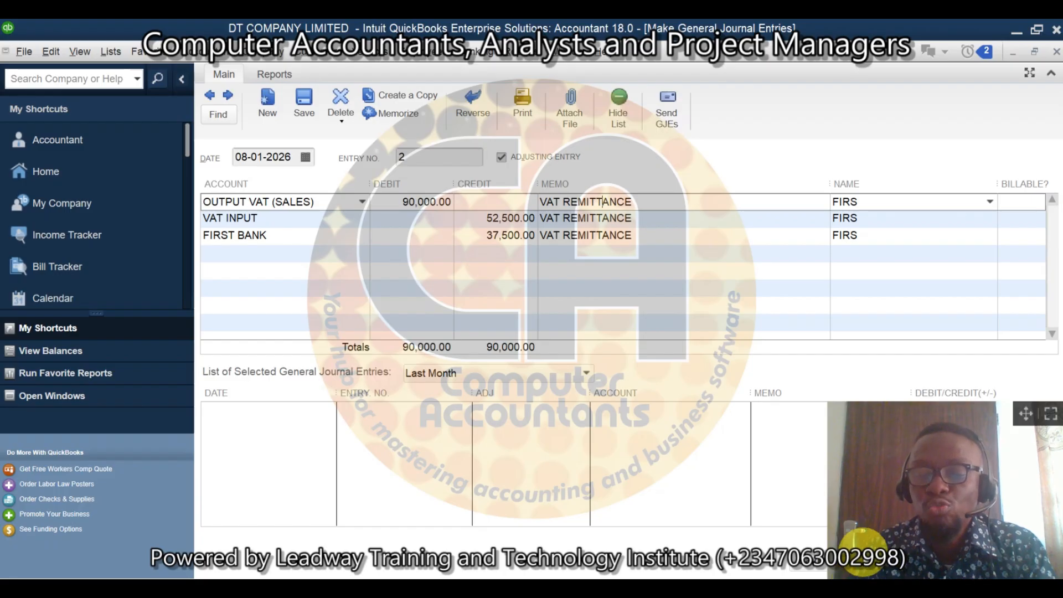
Step: Save and close the general journal entry, accepting the refresh of the Balance Sheet report
{"action": "left_click", "coordinate": [812, 560]}
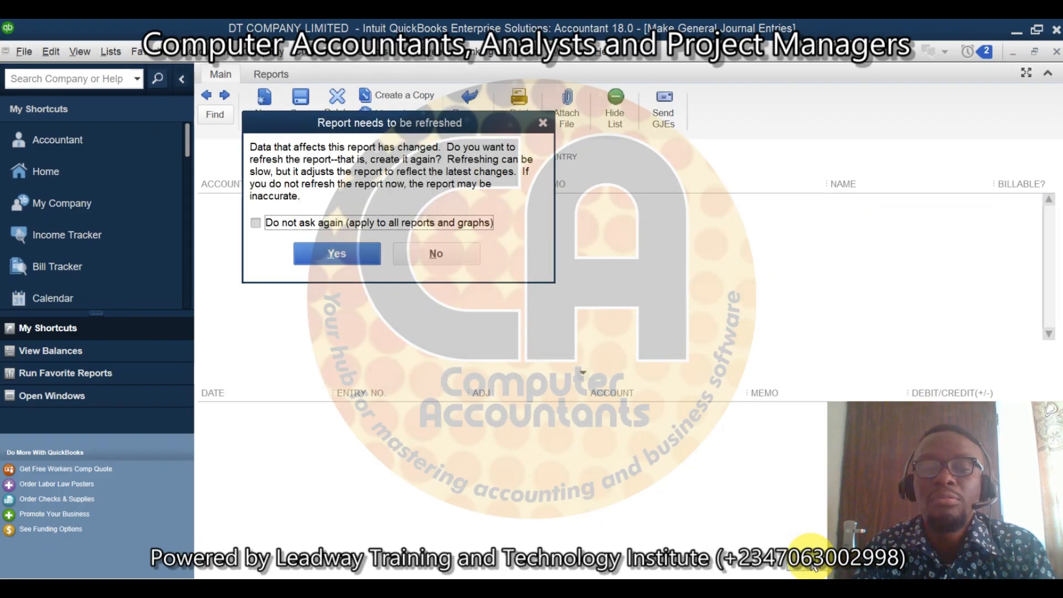
{"action": "left_click", "coordinate": [340, 258]}
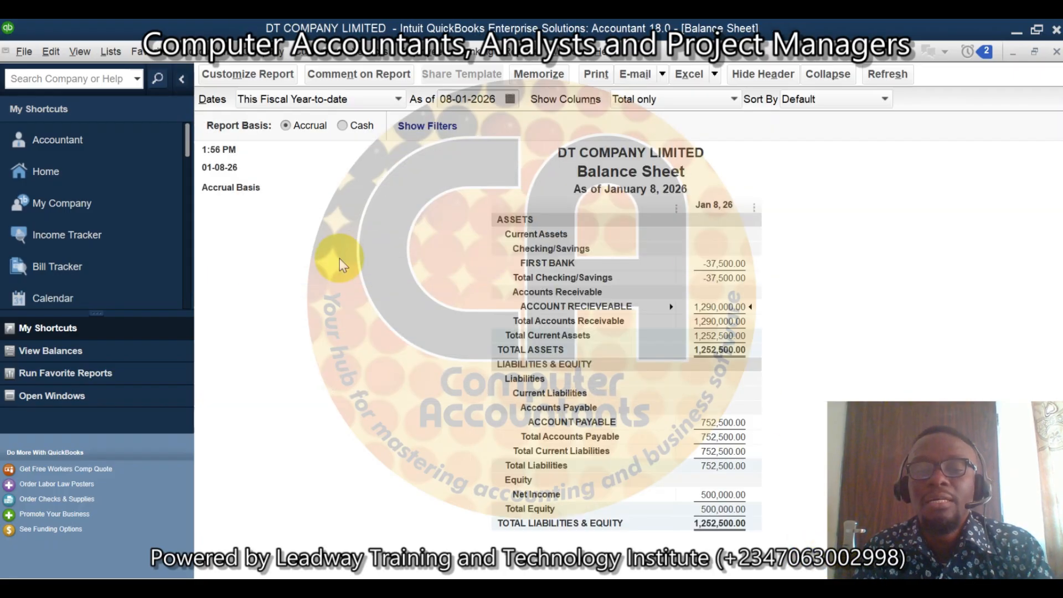